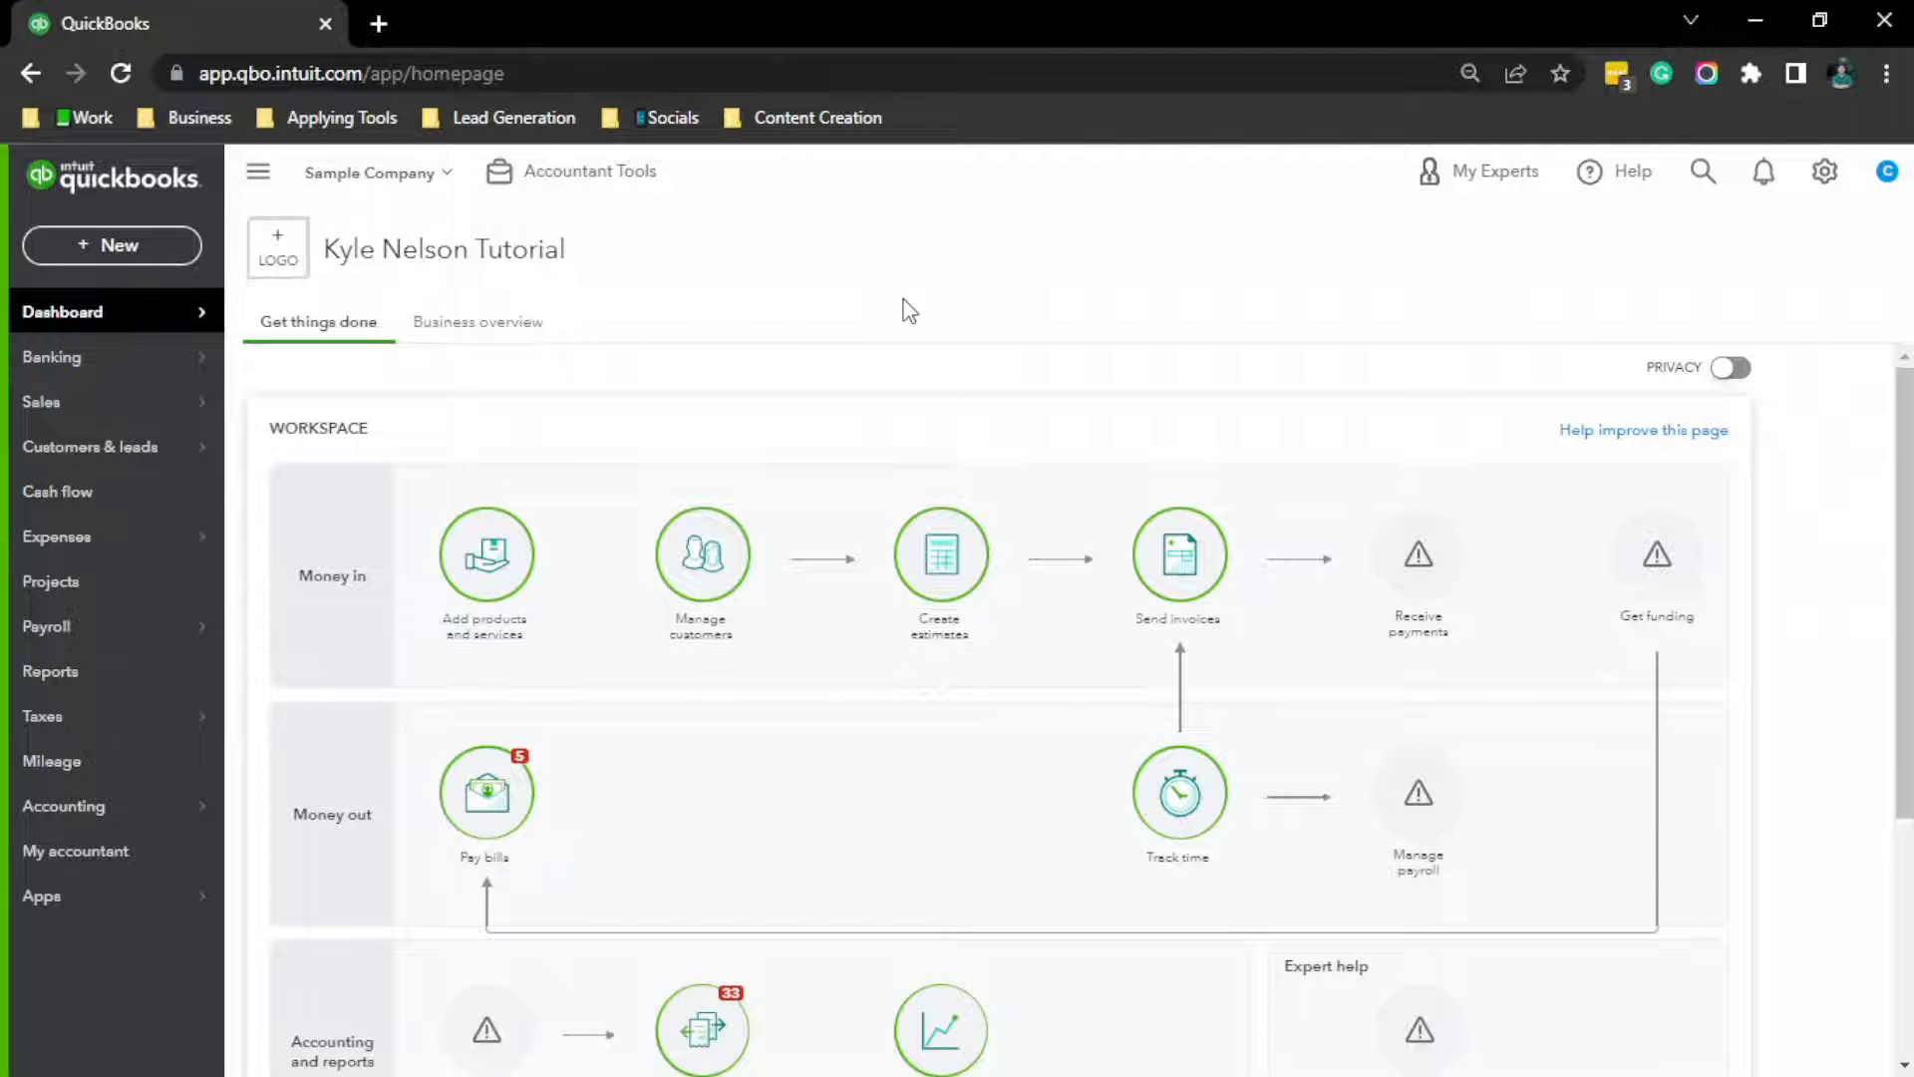
Step: Open a blank delayed charge form and leave it using the Save and close option
{"action": "left_click", "coordinate": [74, 245]}
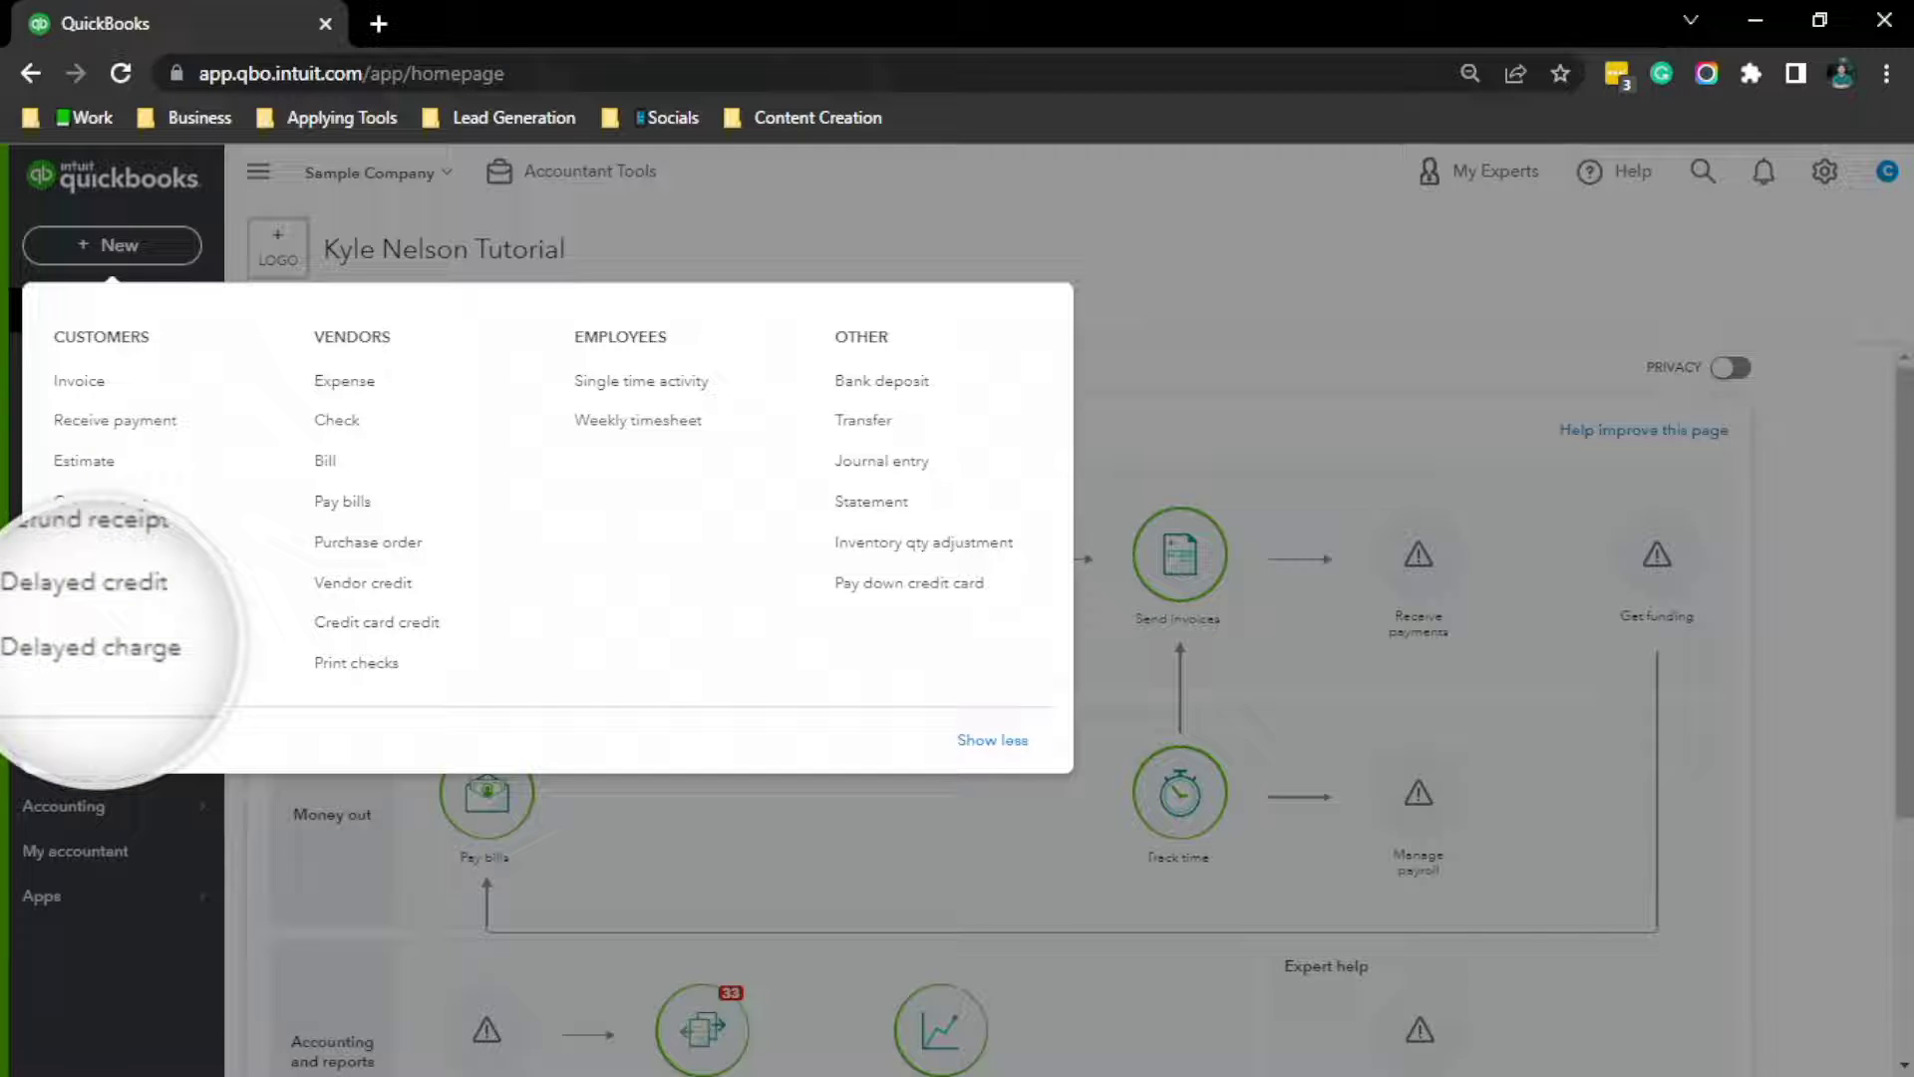
{"action": "left_click", "coordinate": [125, 665]}
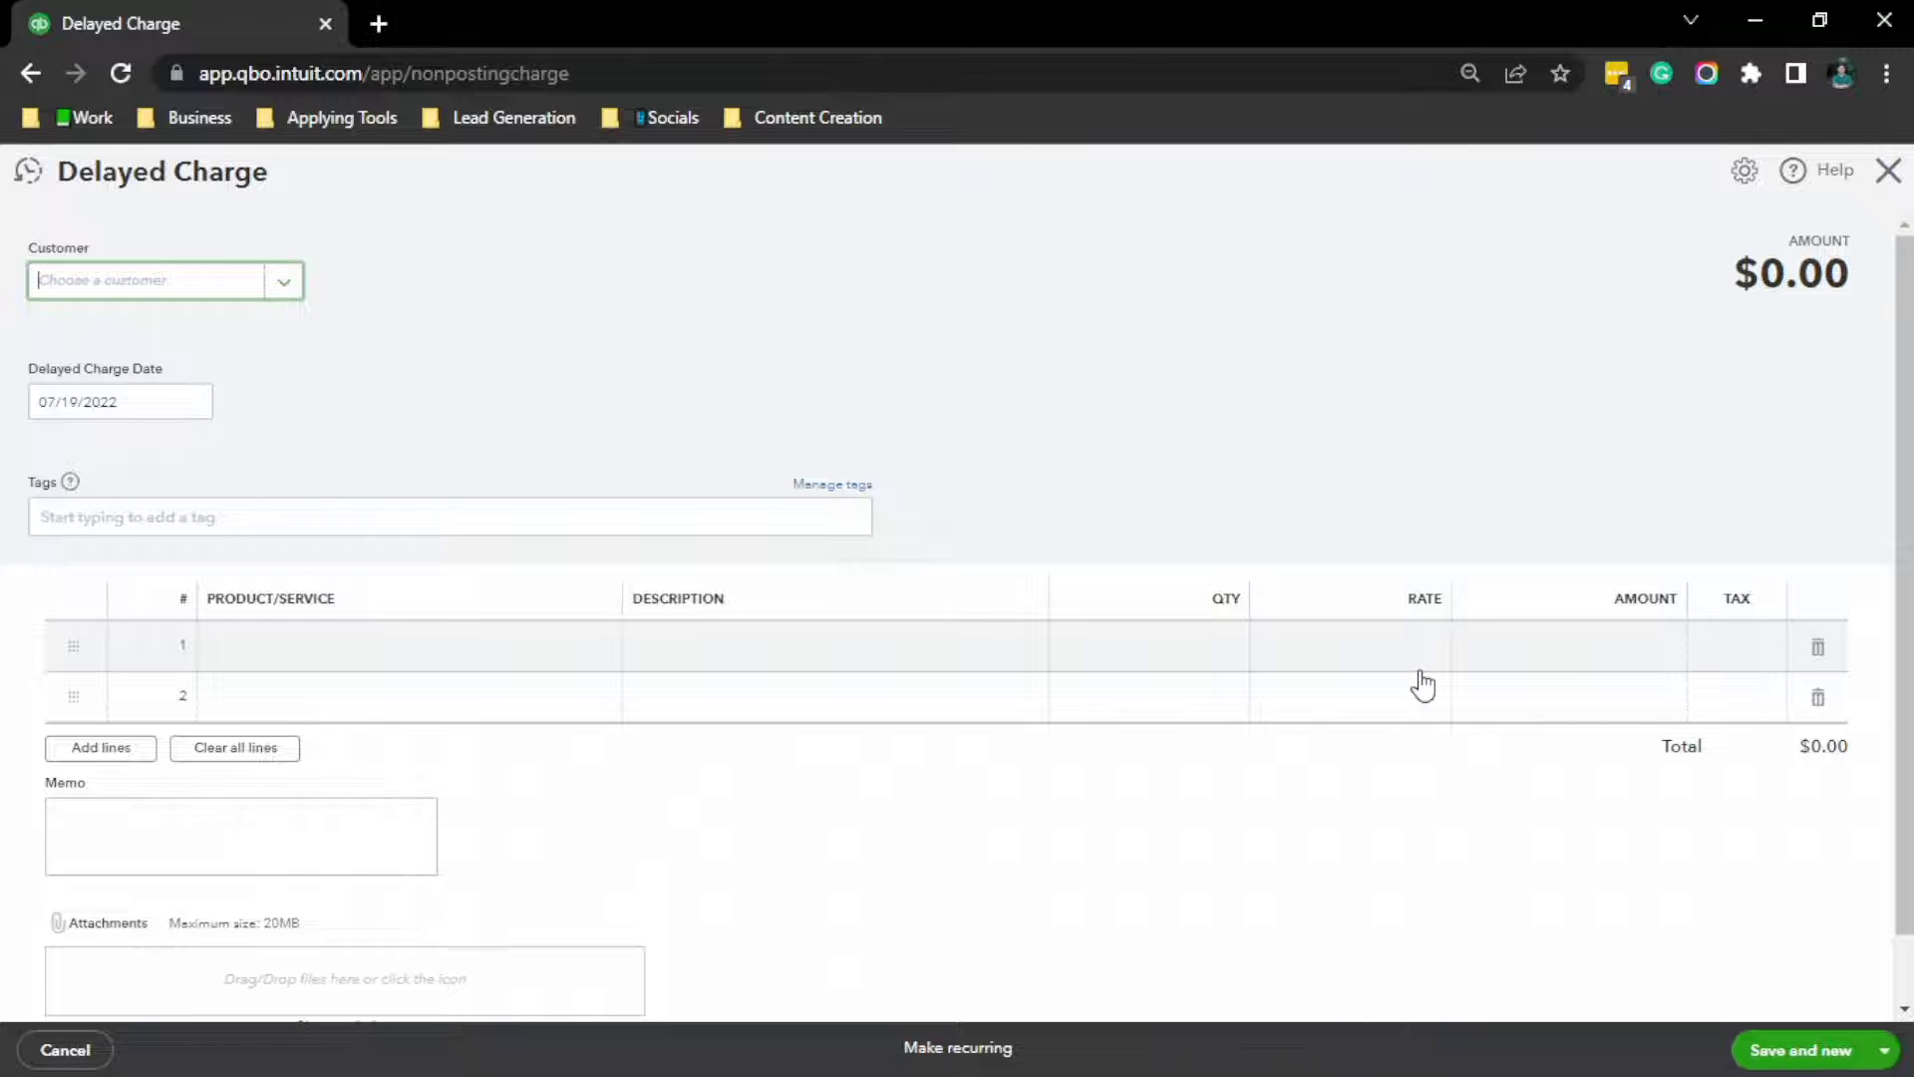
{"action": "scroll", "coordinate": [1435, 676], "scroll_direction": "down", "scroll_amount": 2}
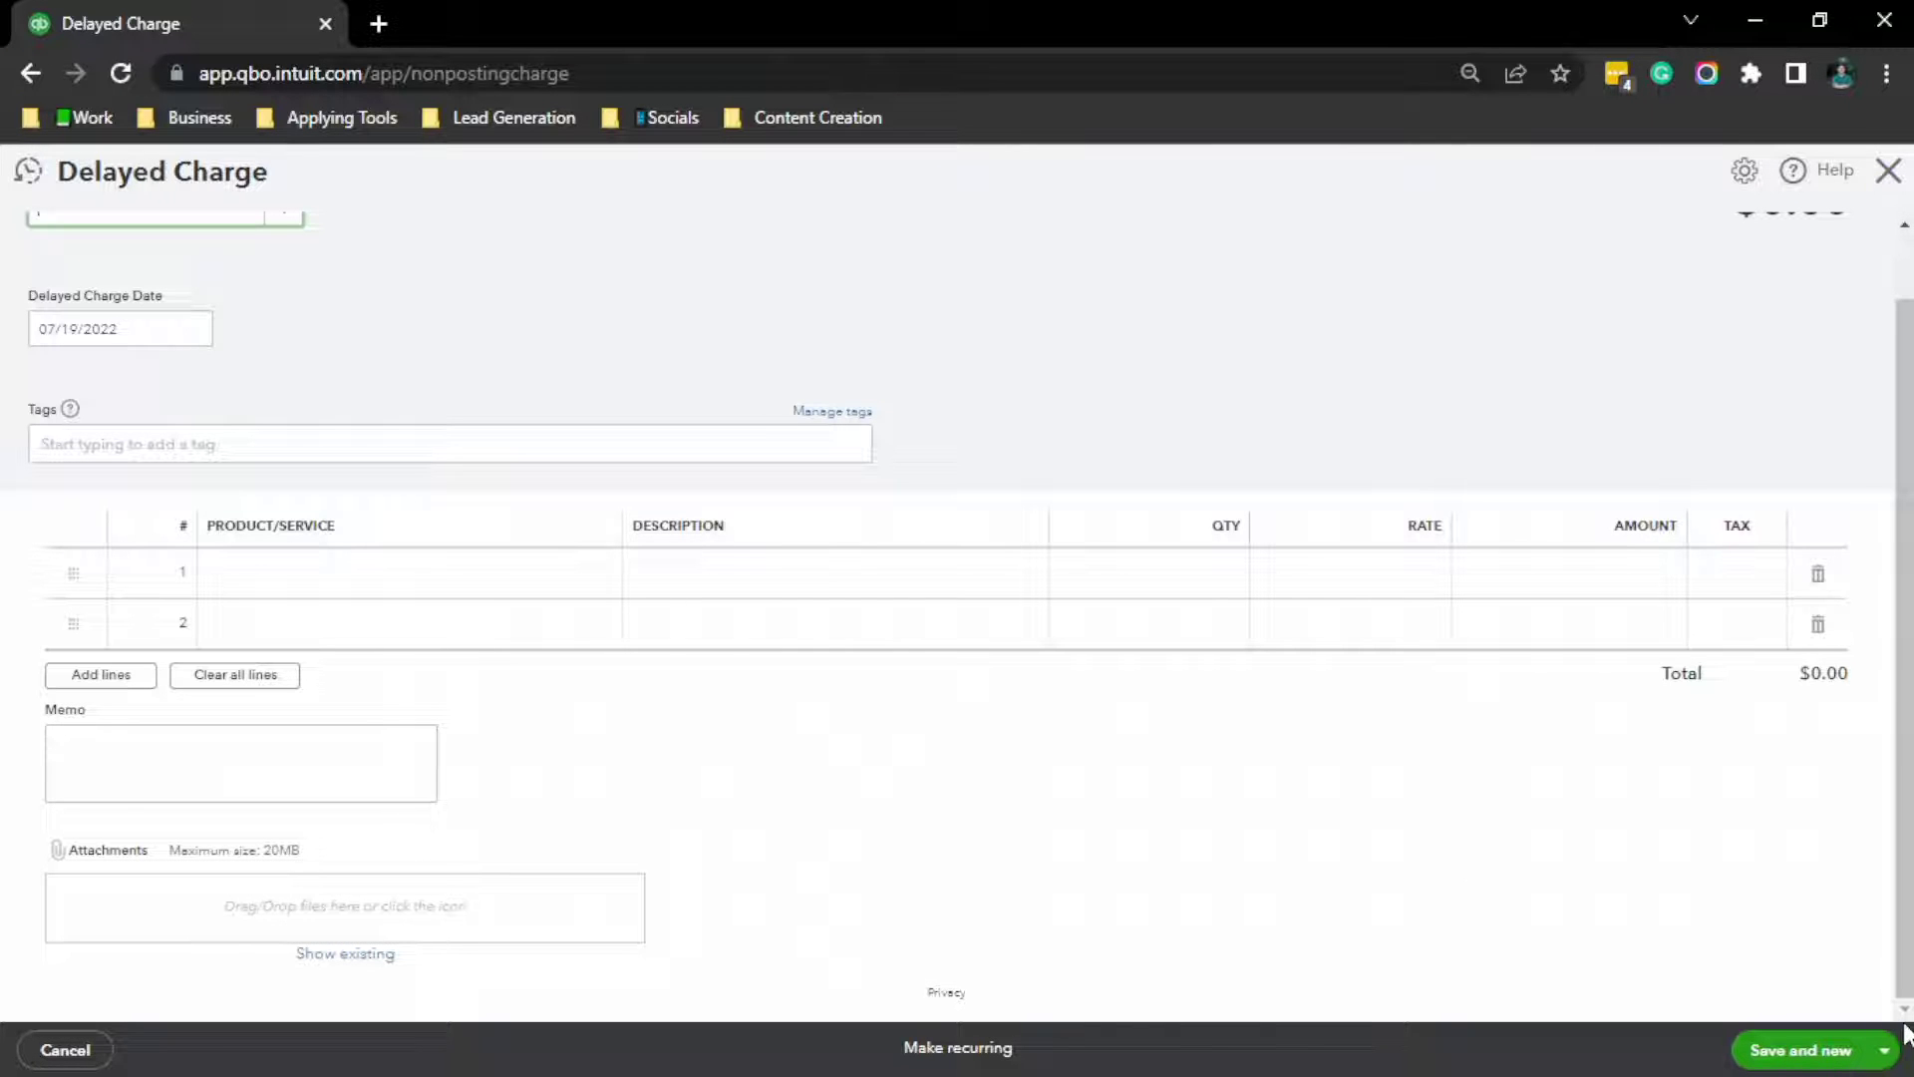
{"action": "left_click", "coordinate": [1884, 1048]}
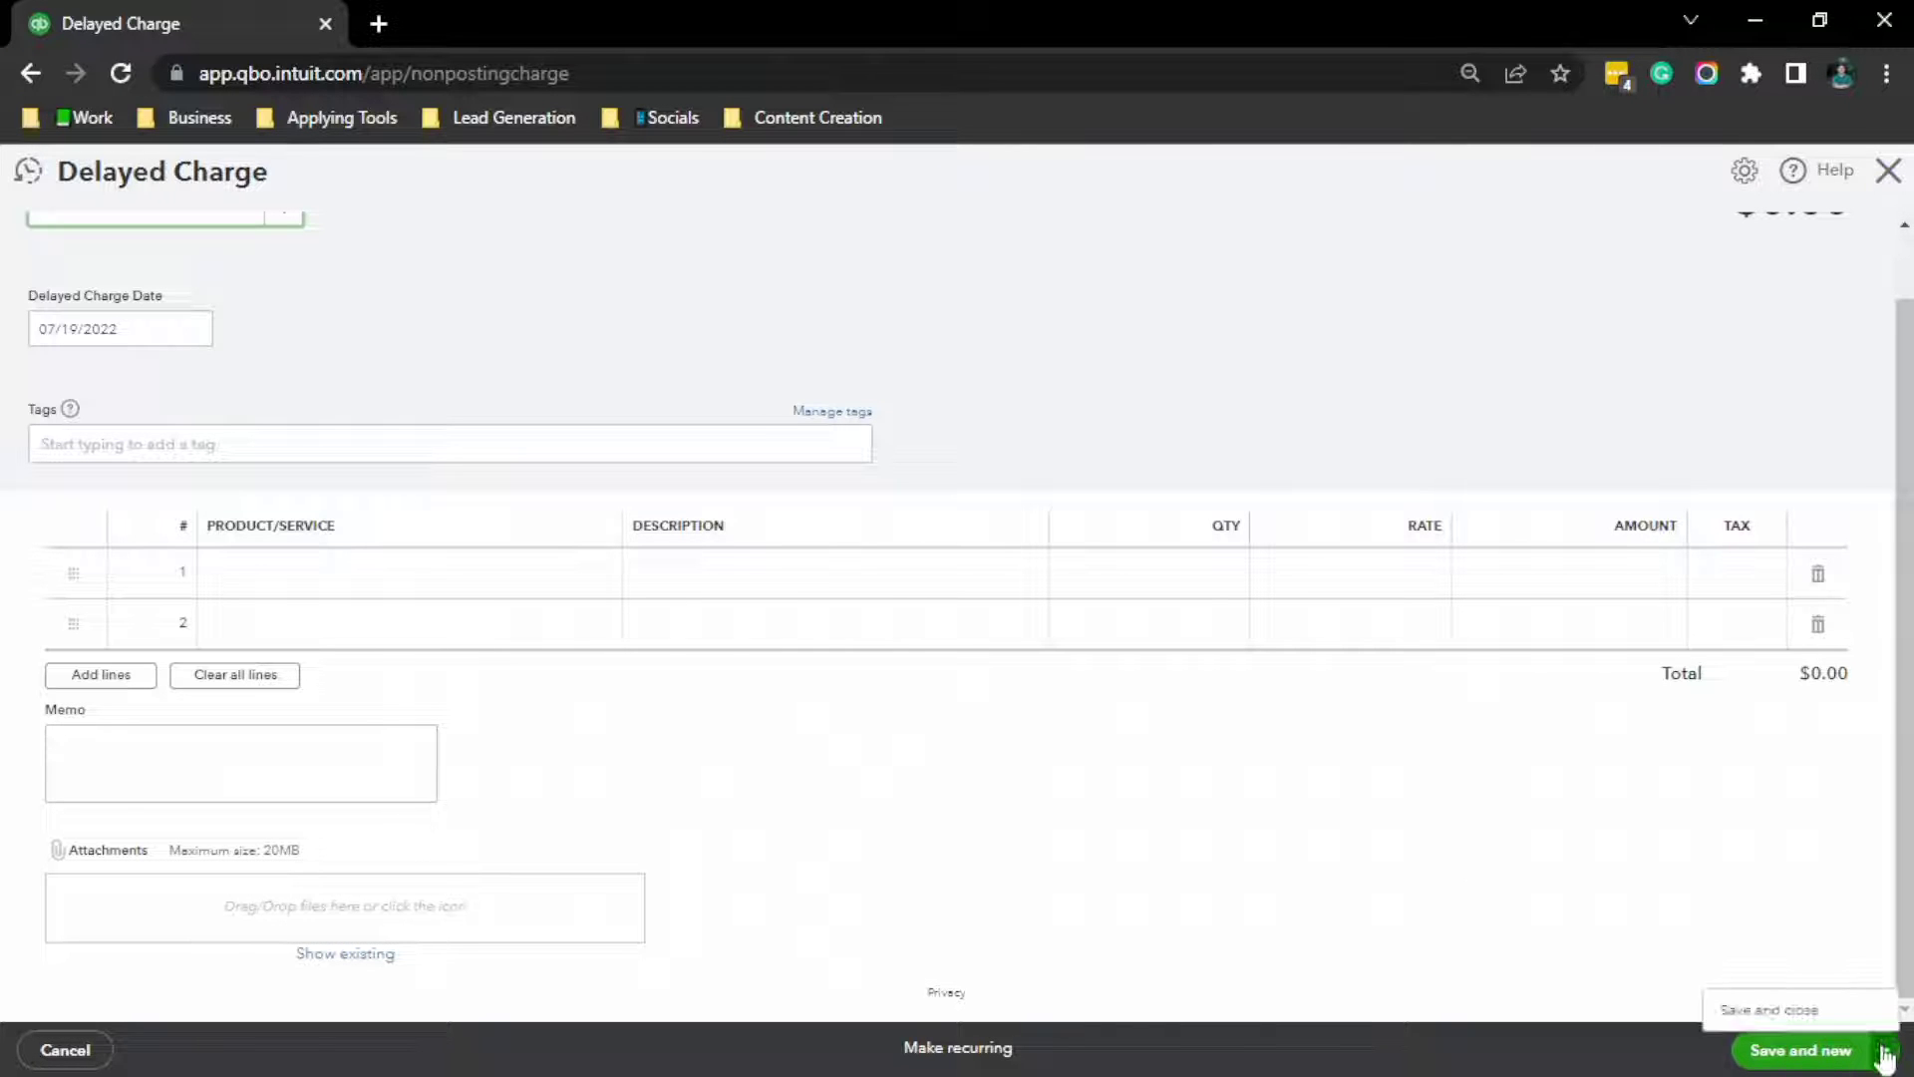
{"action": "left_click", "coordinate": [1809, 1011]}
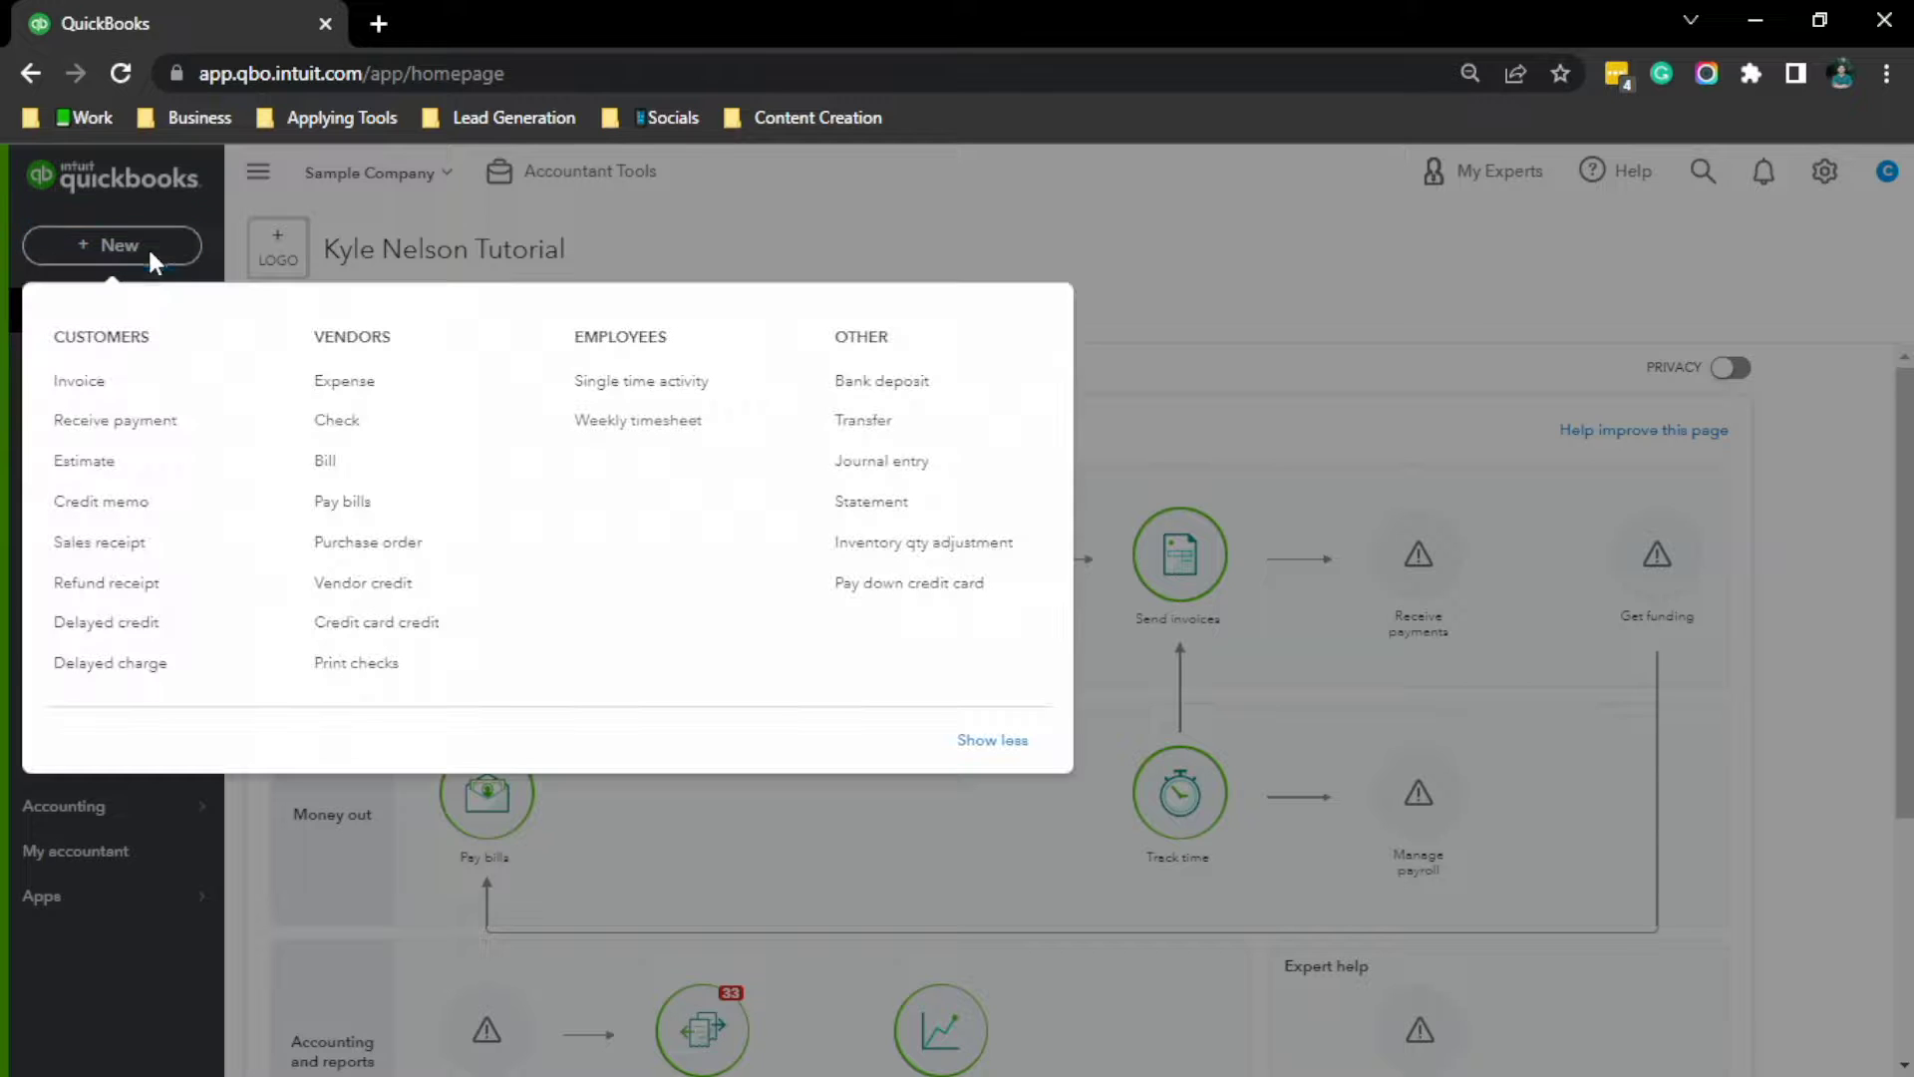
Step: Start a new delayed charge and choose the customer listed directly below Cool Cars
{"action": "left_click", "coordinate": [152, 257]}
{"action": "left_click", "coordinate": [147, 668]}
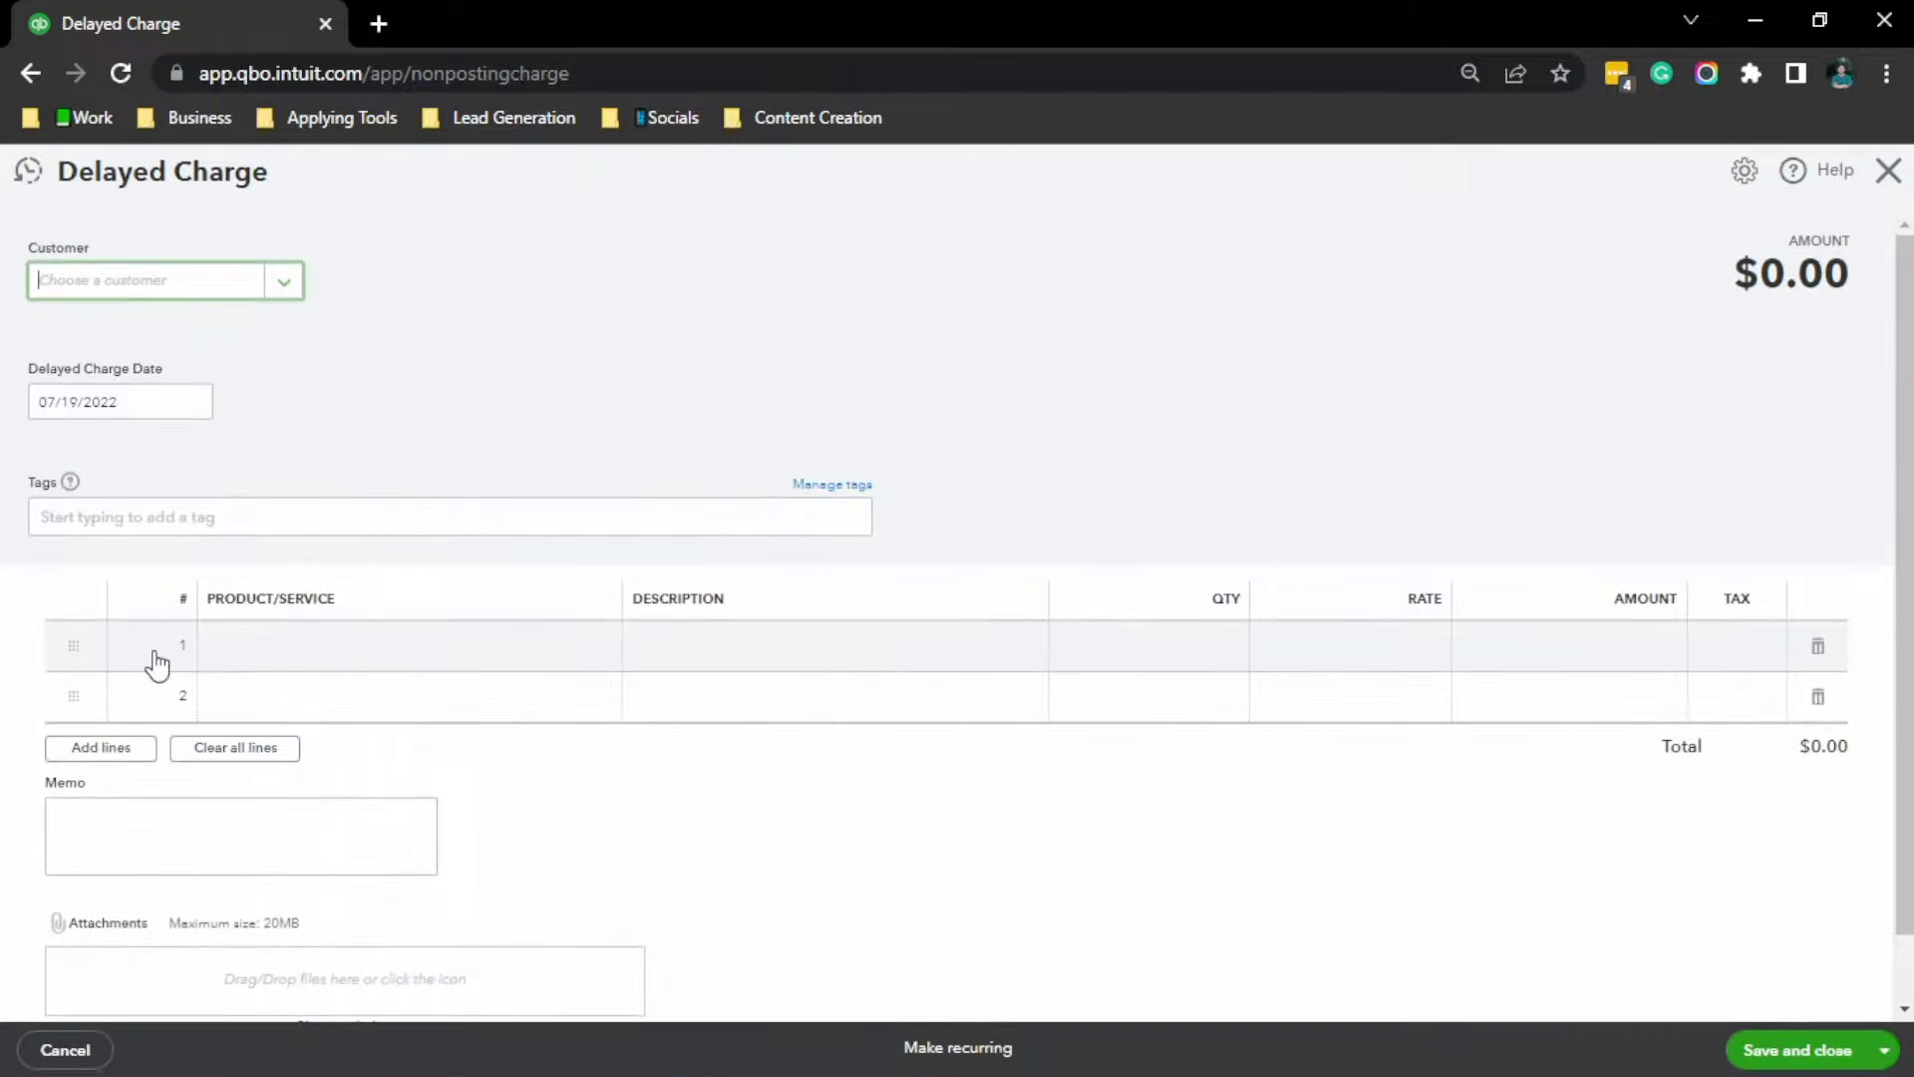
{"action": "left_click", "coordinate": [185, 287]}
{"action": "left_click", "coordinate": [186, 519]}
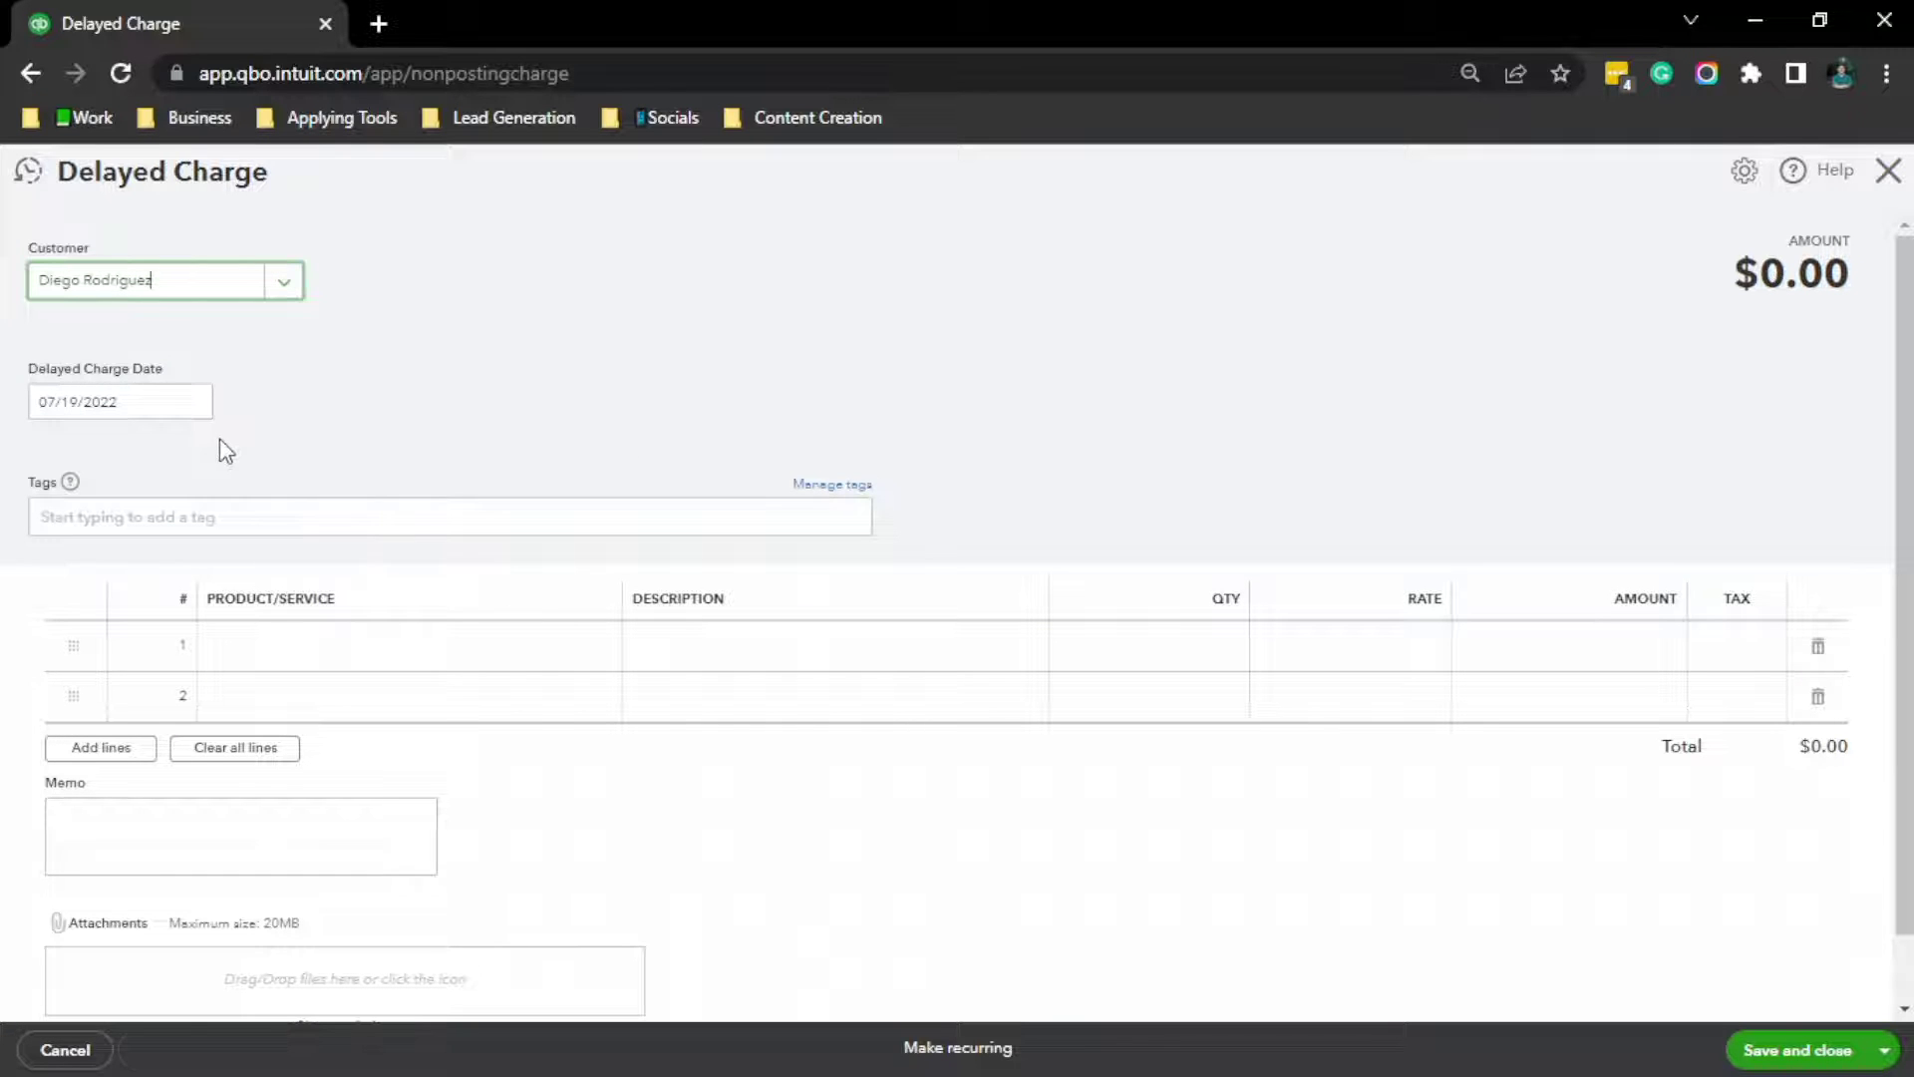
Step: Set the delayed charge date to 01/01/2022
{"action": "left_click", "coordinate": [121, 405]}
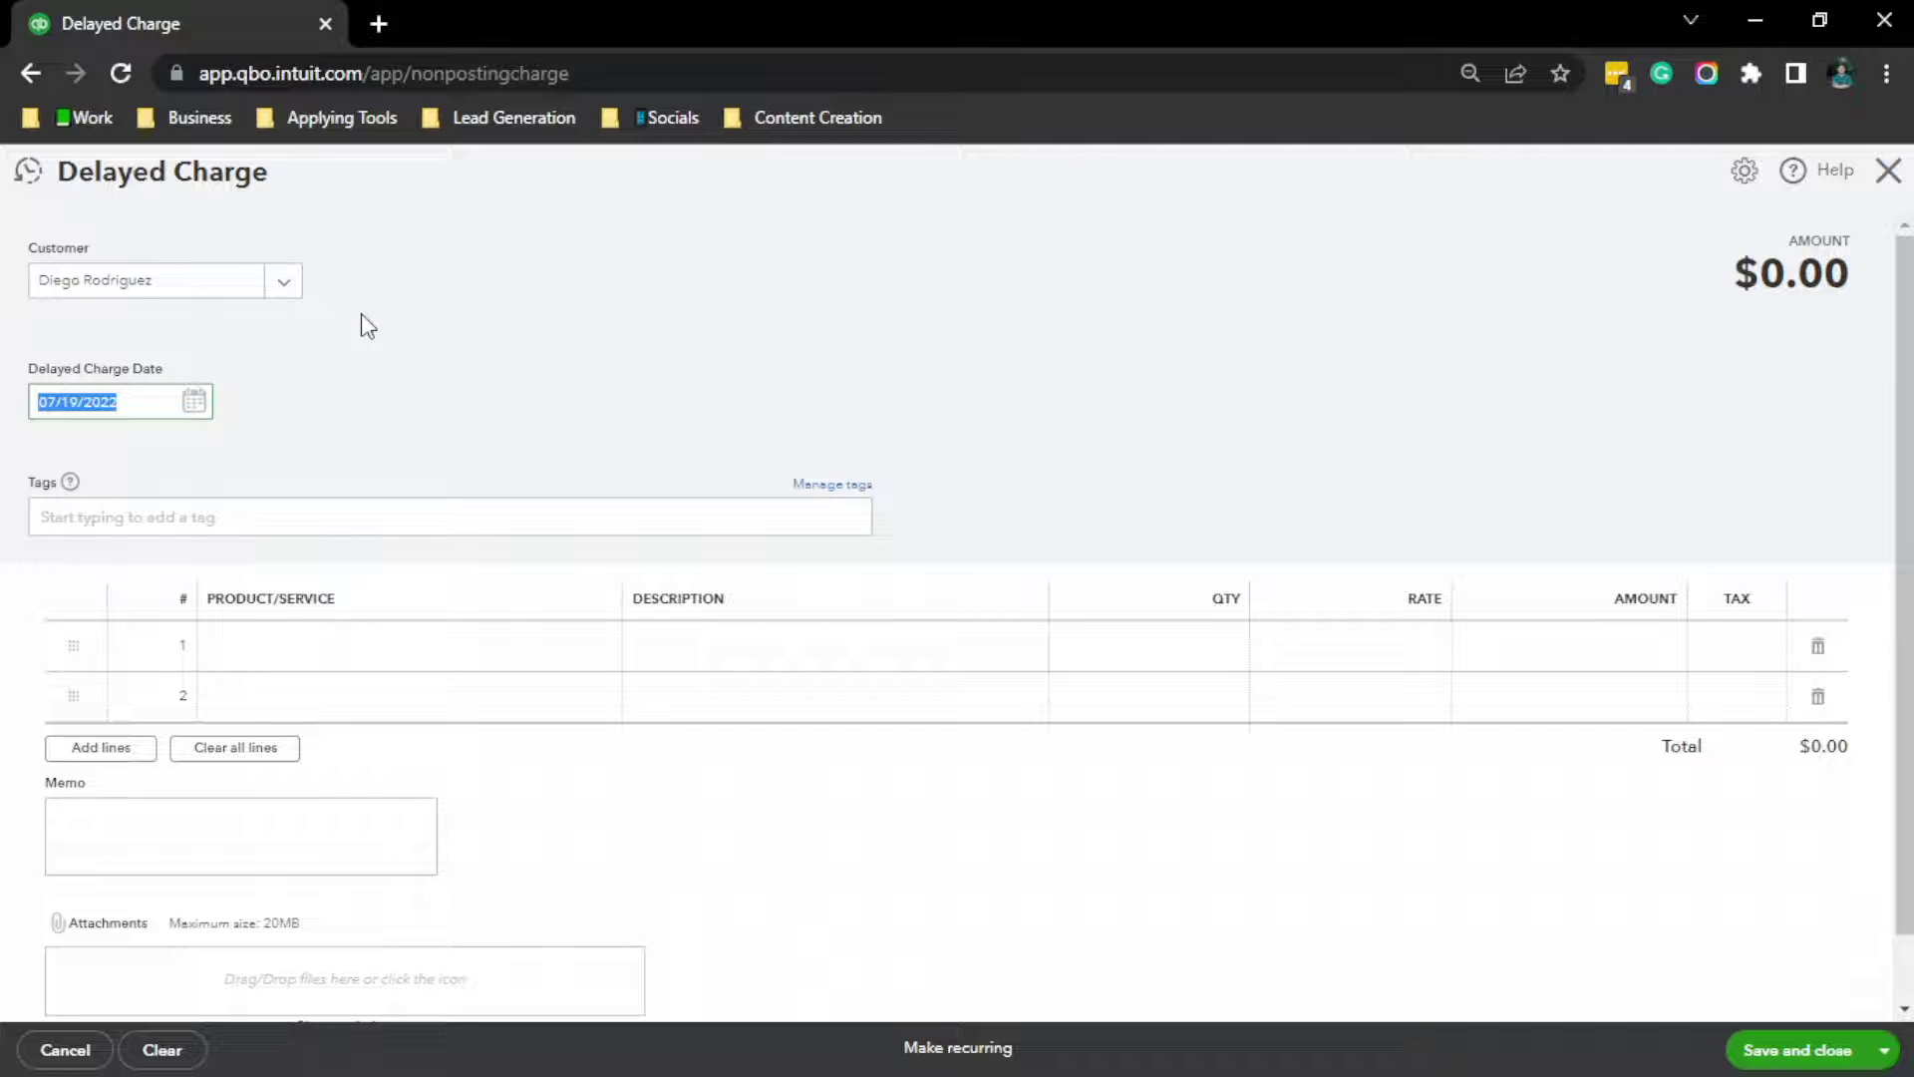
{"action": "type", "text": "01012022"}
{"action": "key", "text": "Tab"}
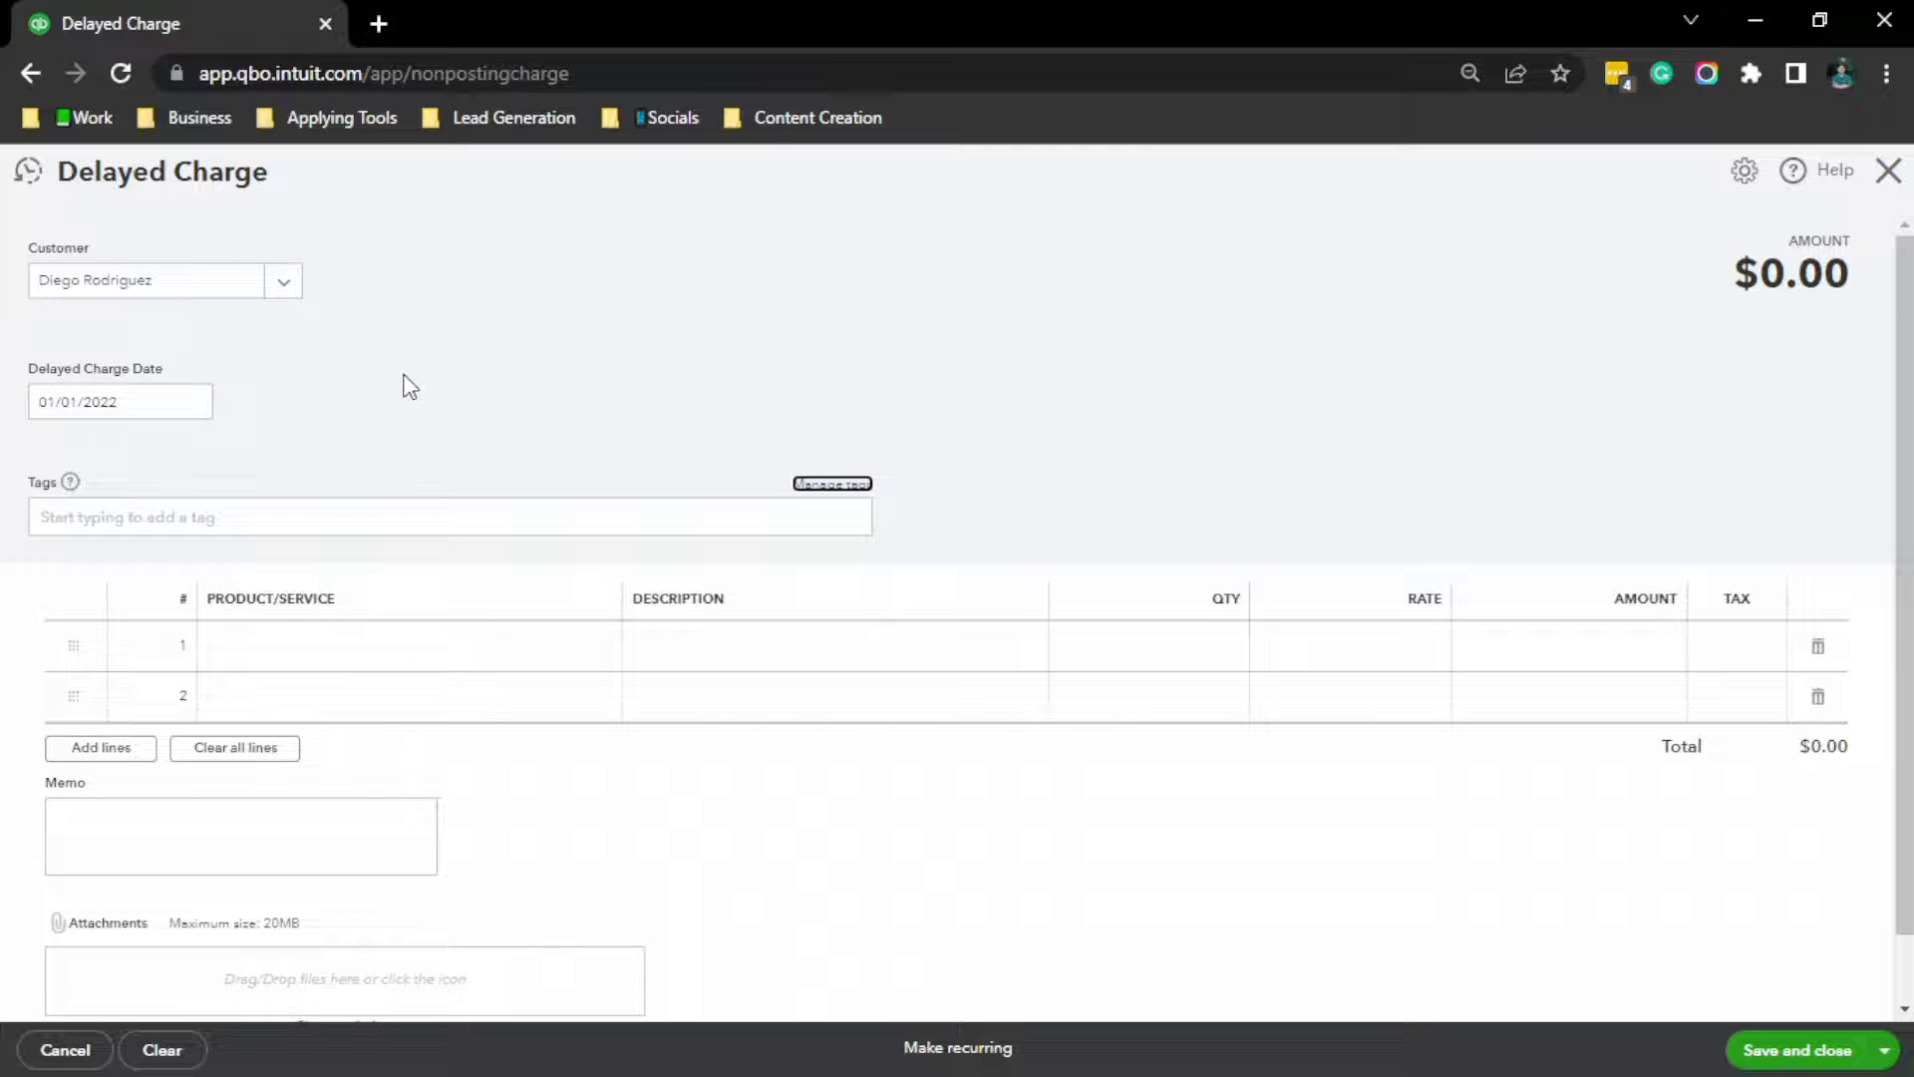
{"action": "key", "text": "Tab"}
{"action": "left_click", "coordinate": [506, 371]}
Step: Select the Landscaping:Gardening service as the product on the delayed charge's first line
{"action": "left_click", "coordinate": [377, 658]}
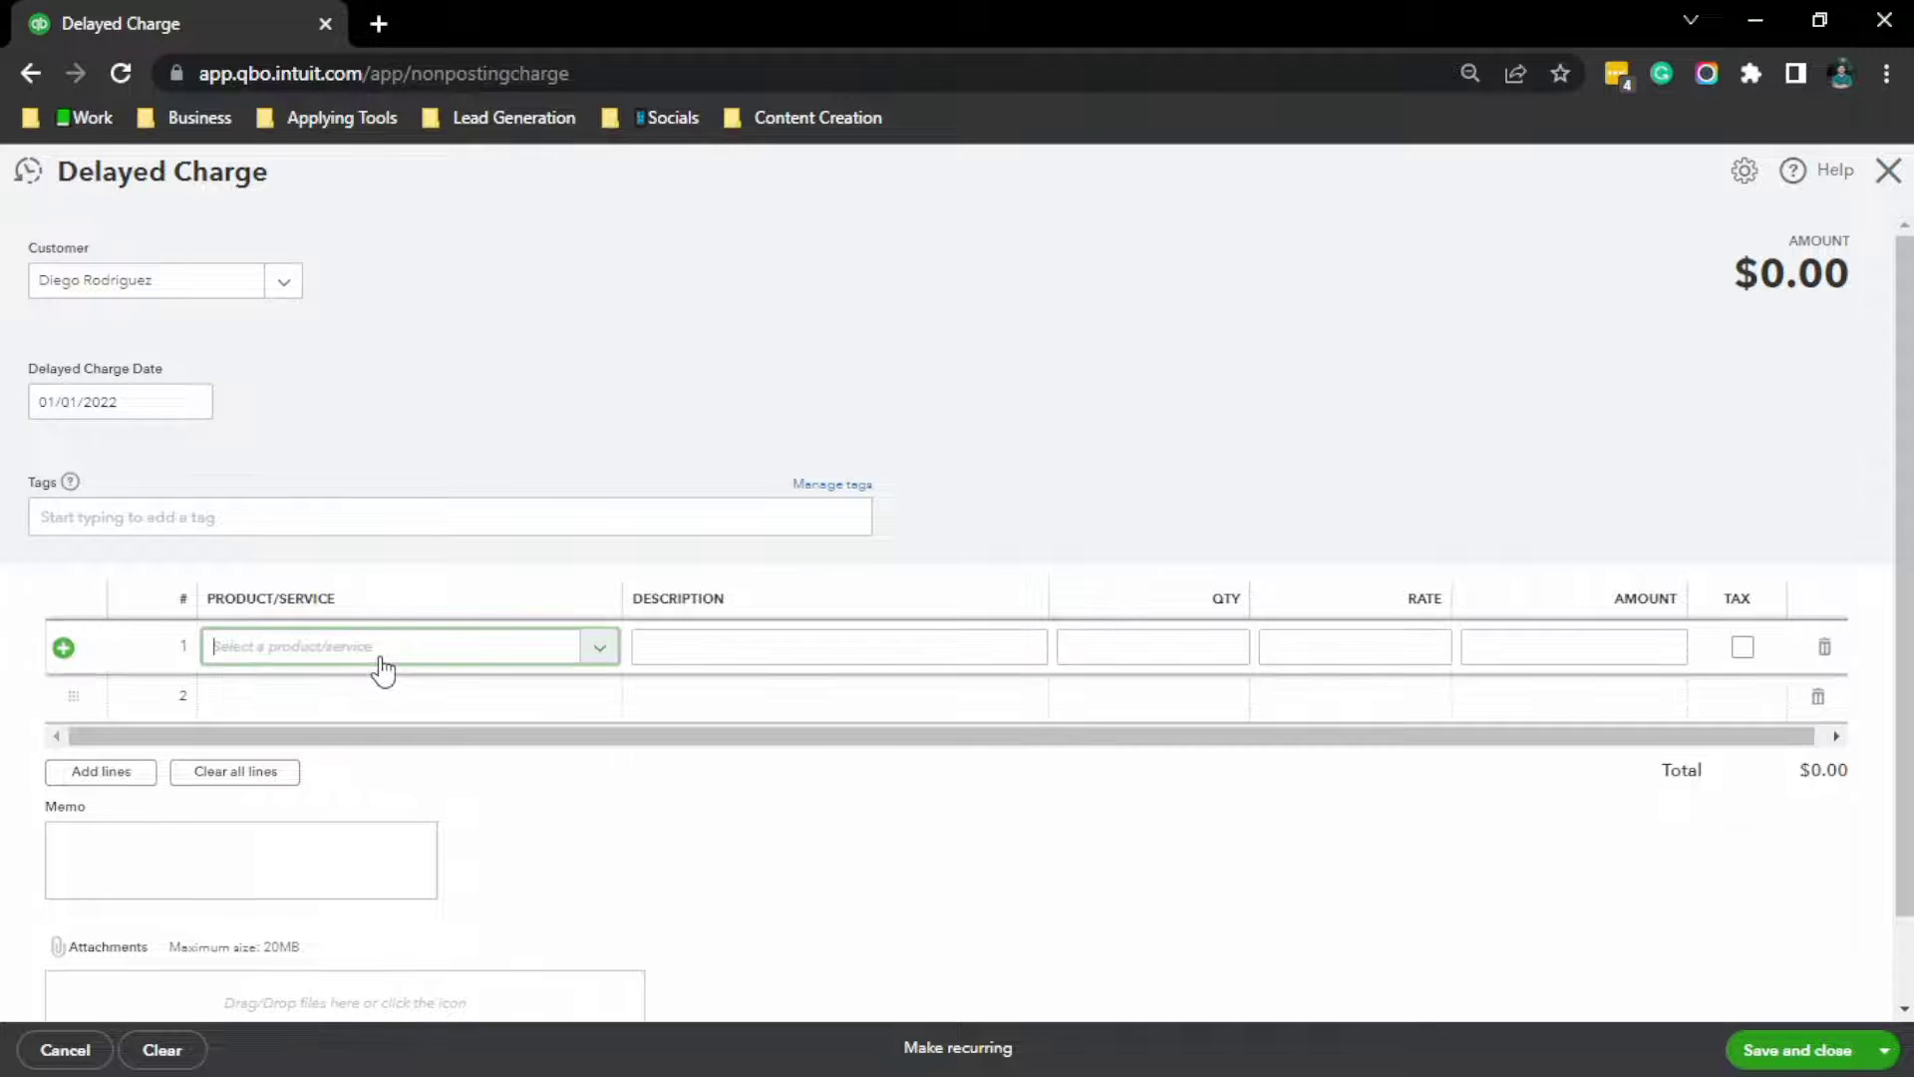
{"action": "left_click", "coordinate": [380, 658]}
{"action": "scroll", "coordinate": [324, 848], "scroll_direction": "down", "scroll_amount": 3}
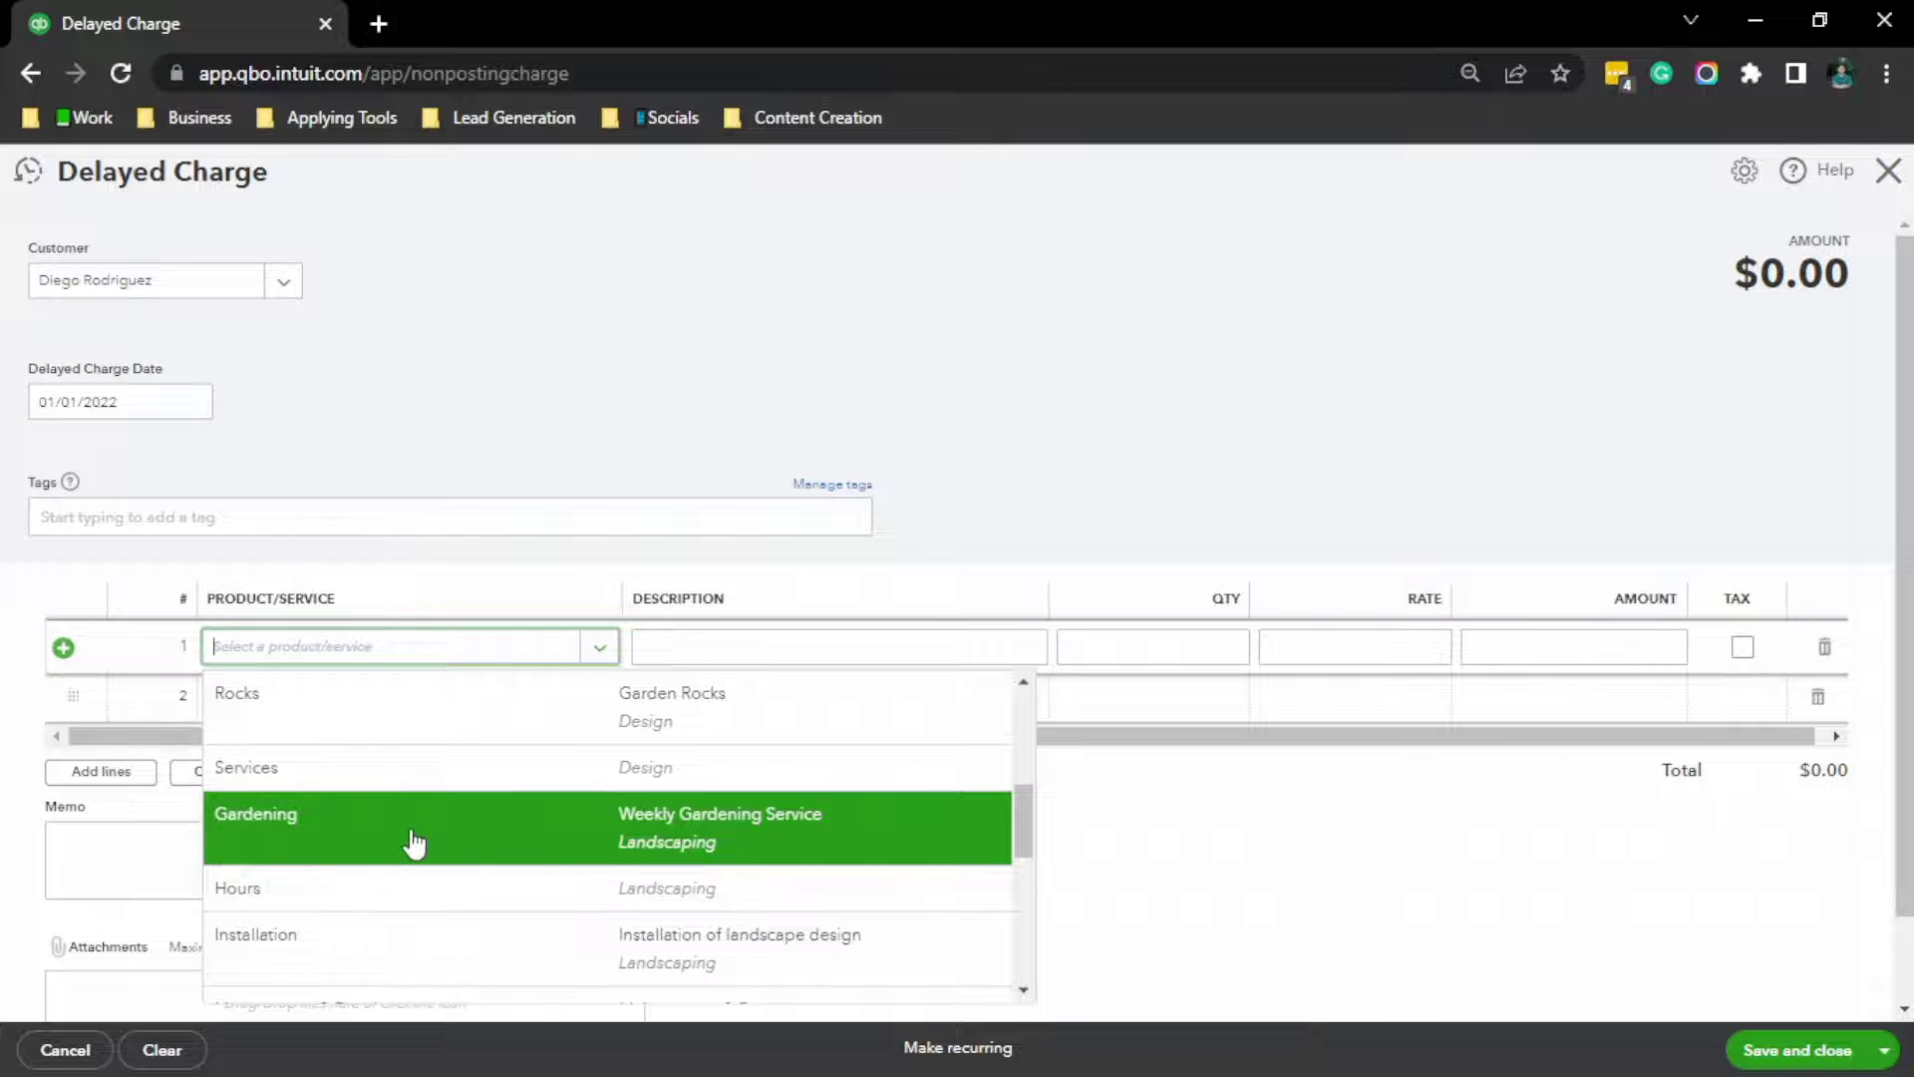
{"action": "left_click", "coordinate": [462, 842]}
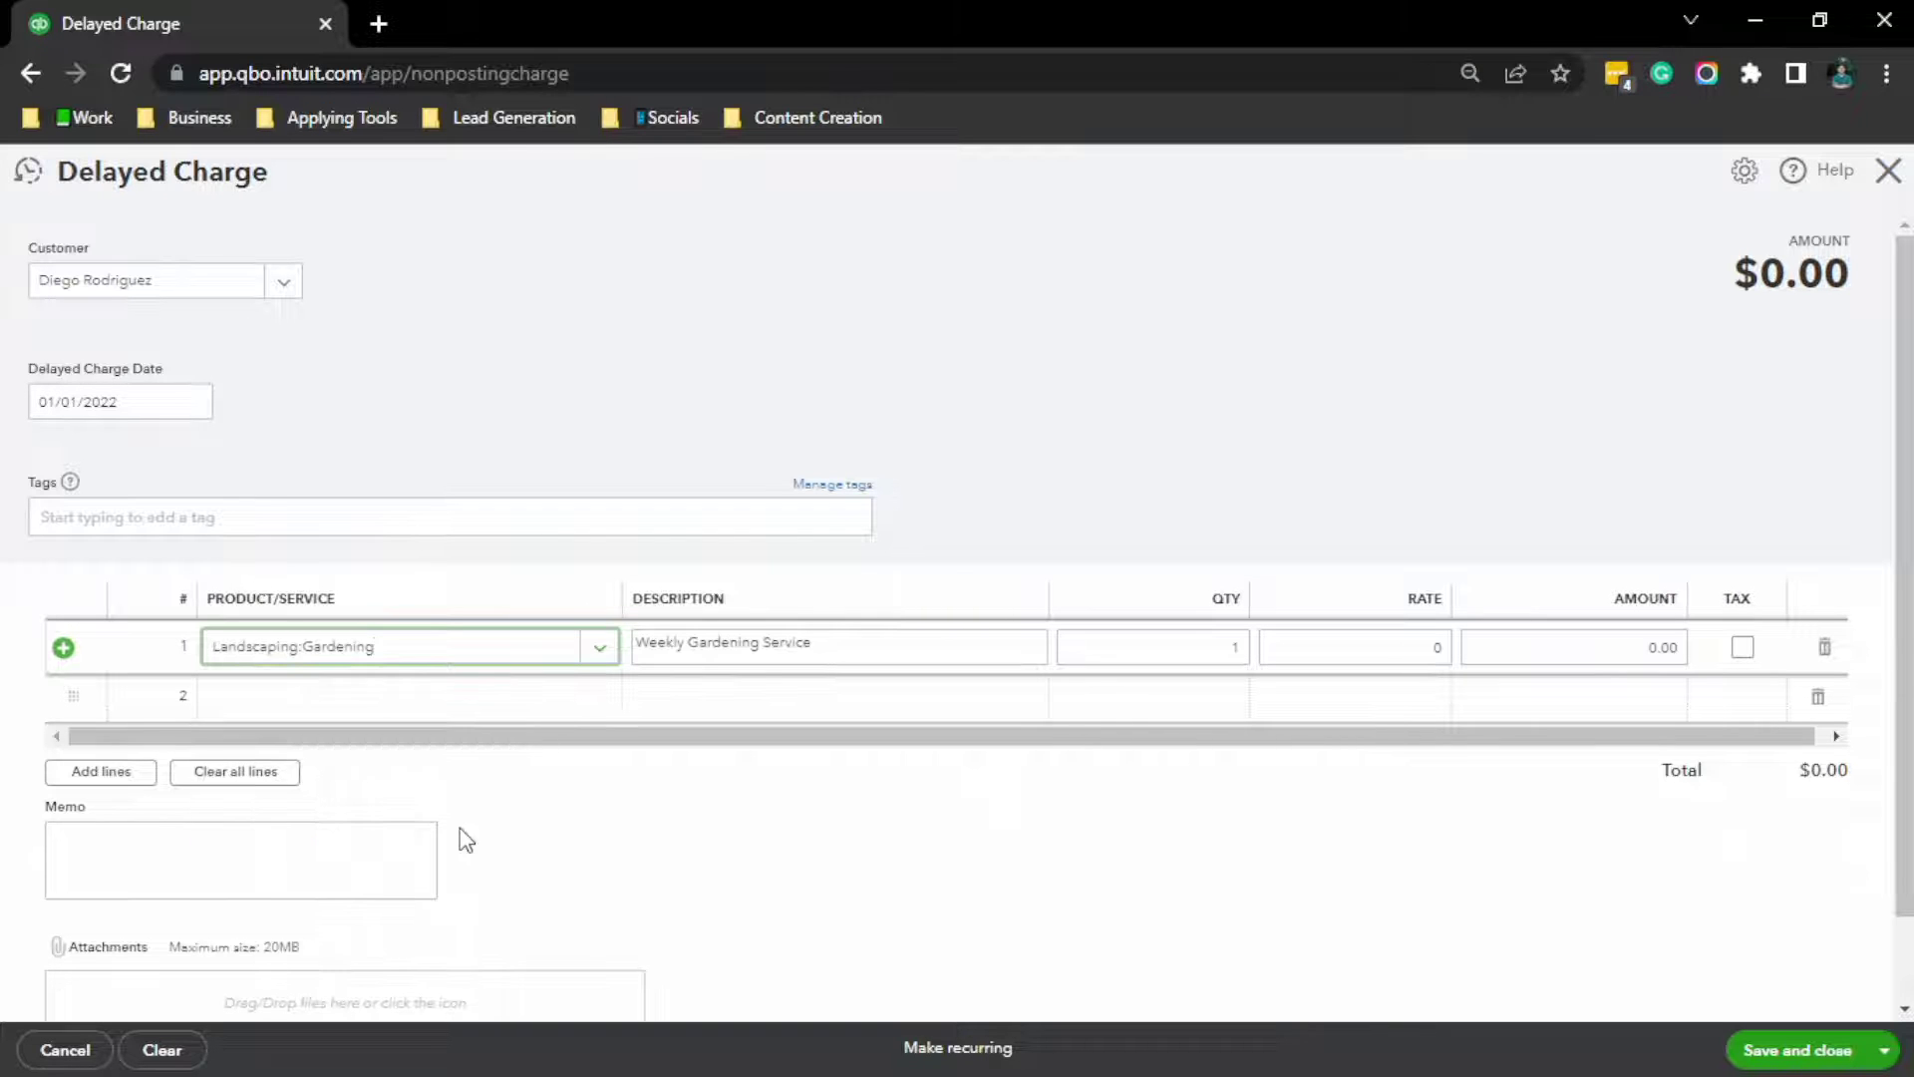
Step: Set the gardening line's rate to 500, then save and close the delayed charge
{"action": "key", "text": "Tab"}
{"action": "key", "text": "Tab"}
{"action": "key", "text": "Tab"}
{"action": "type", "text": "500"}
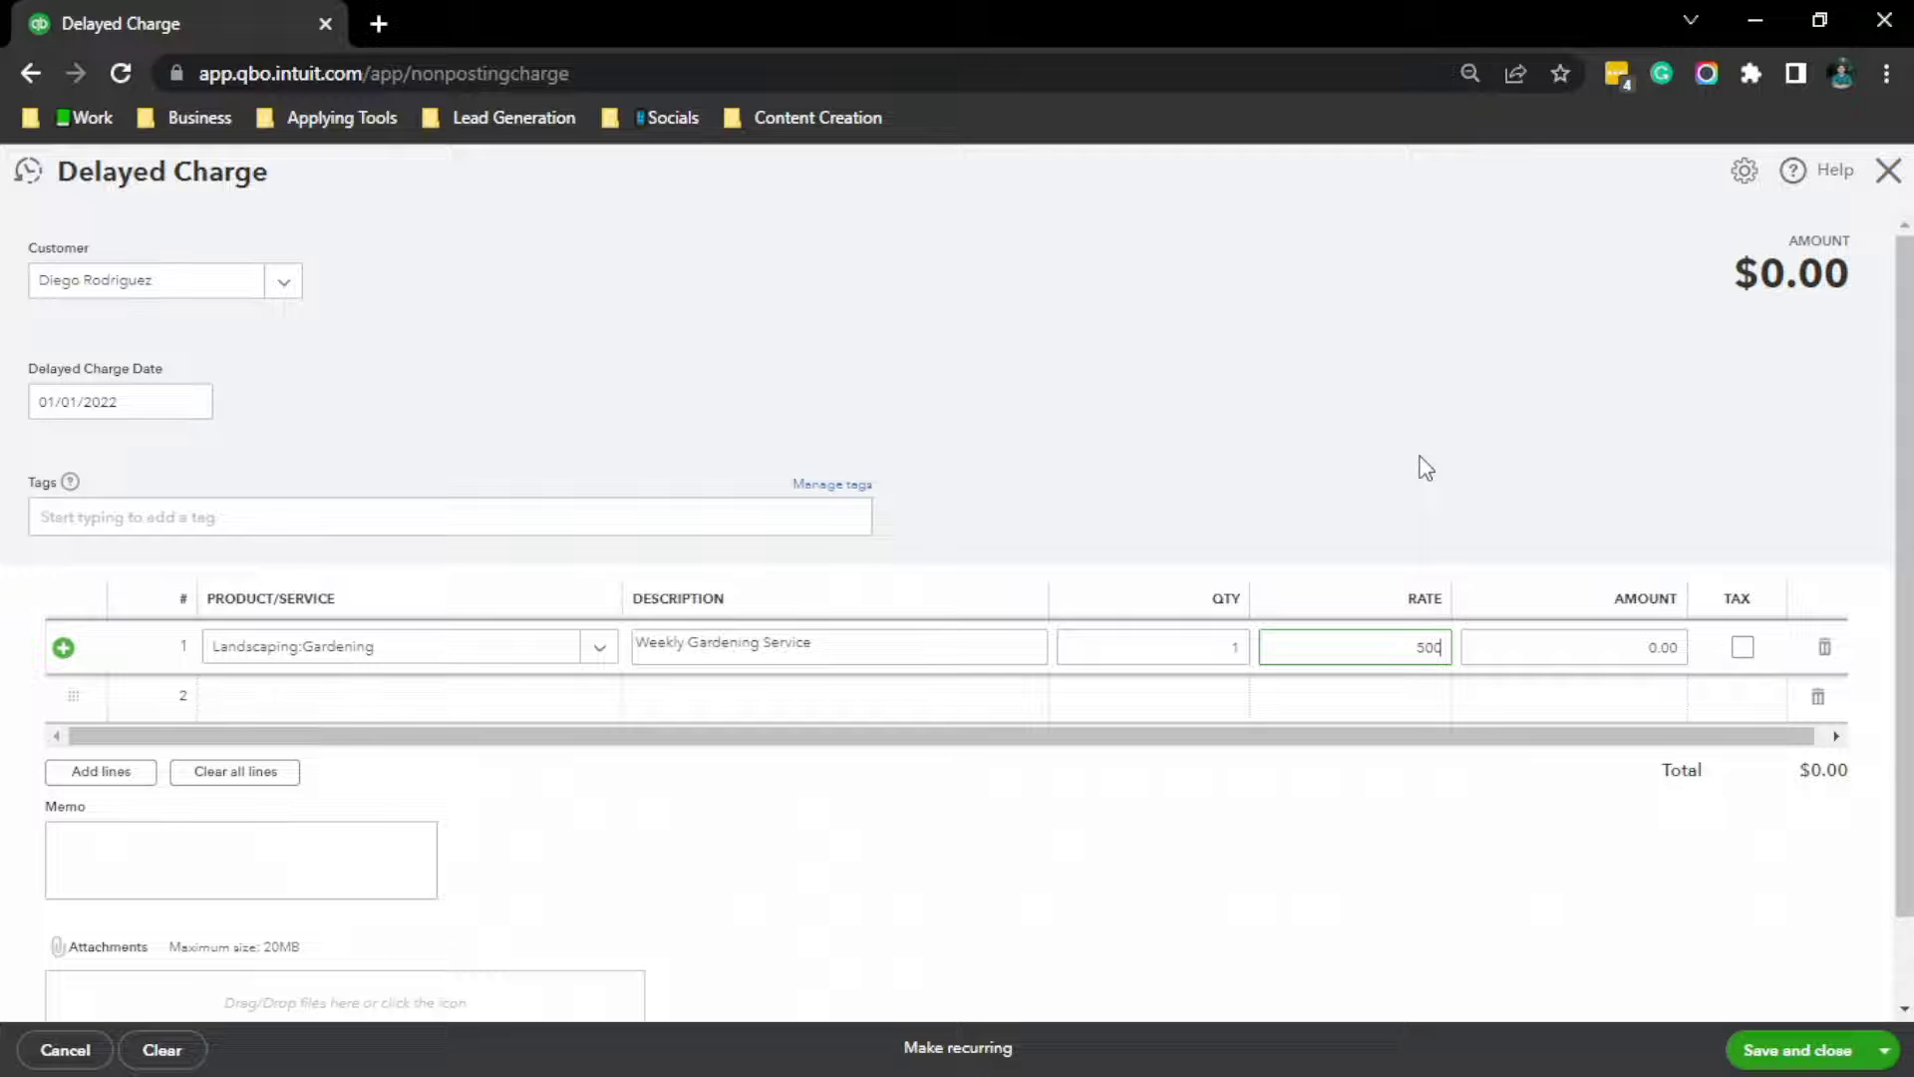
{"action": "key", "text": "Tab"}
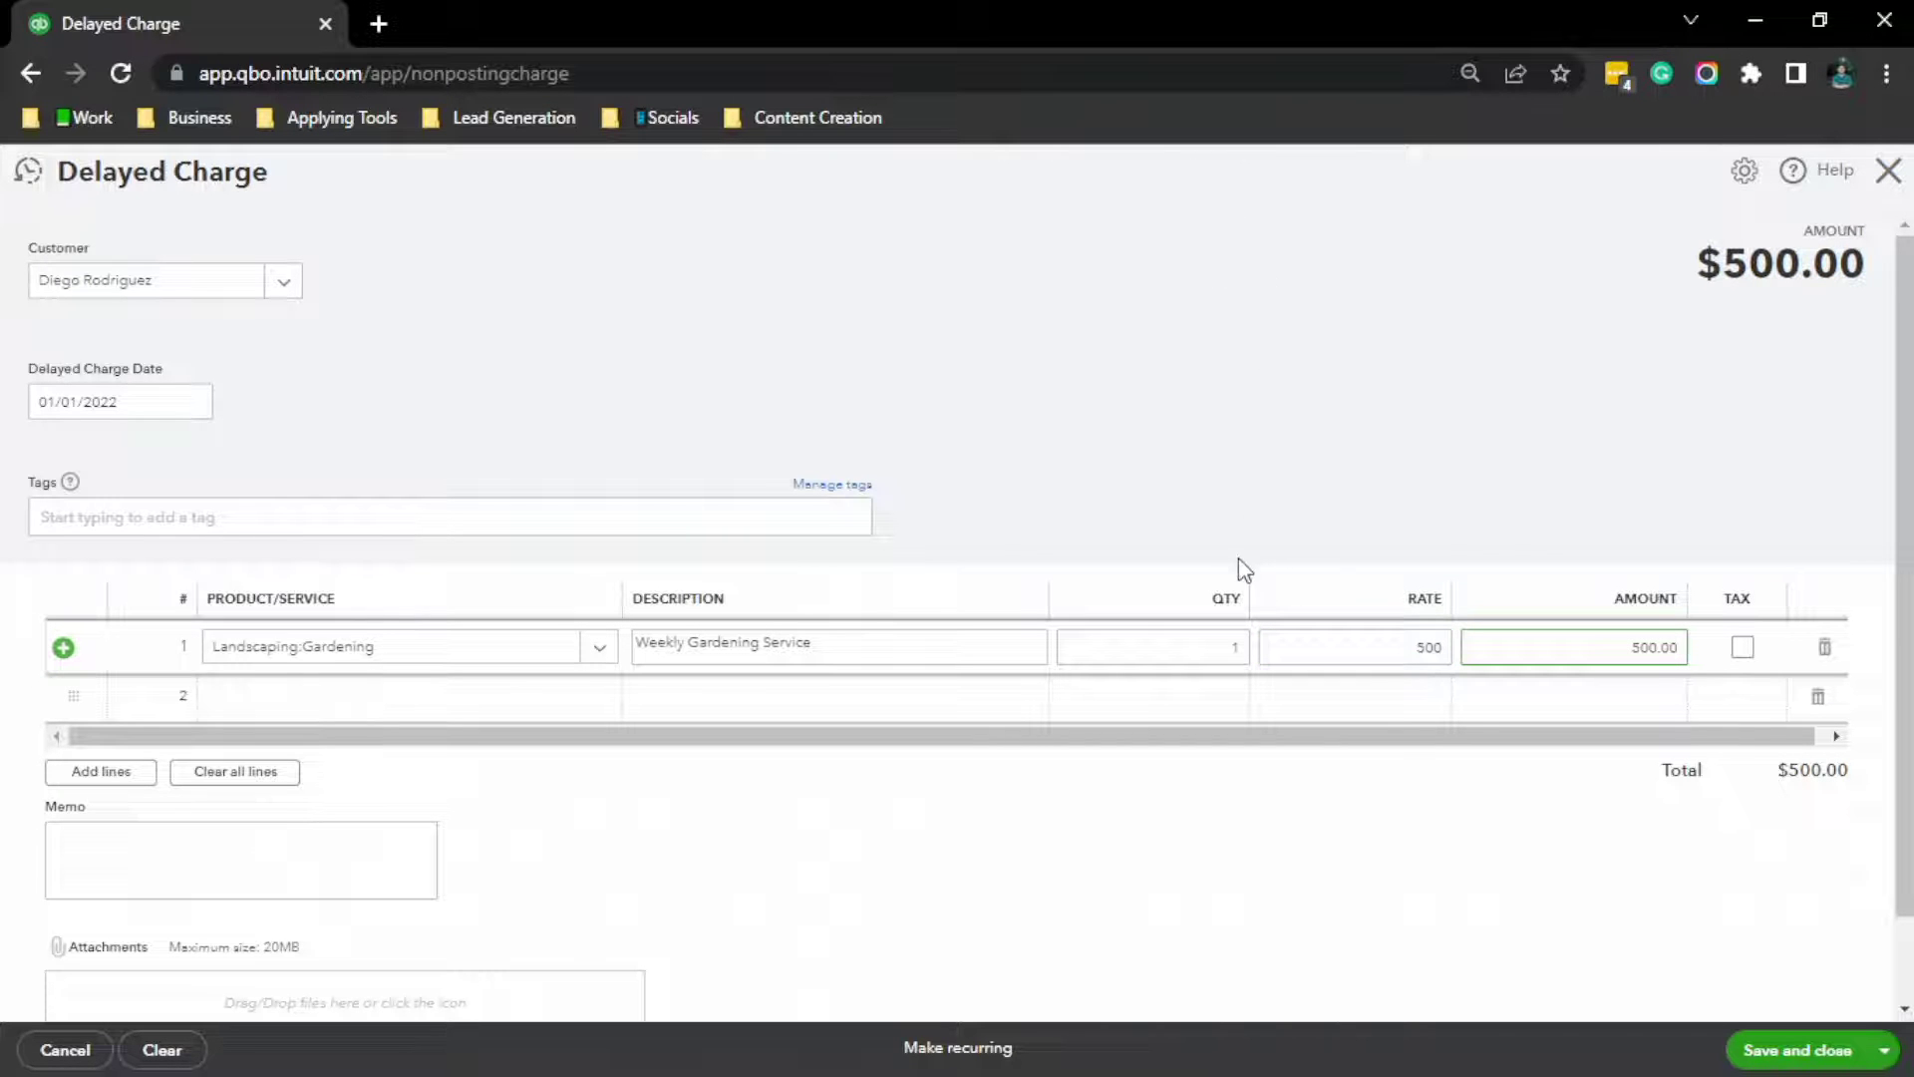
{"action": "left_click", "coordinate": [1776, 1054]}
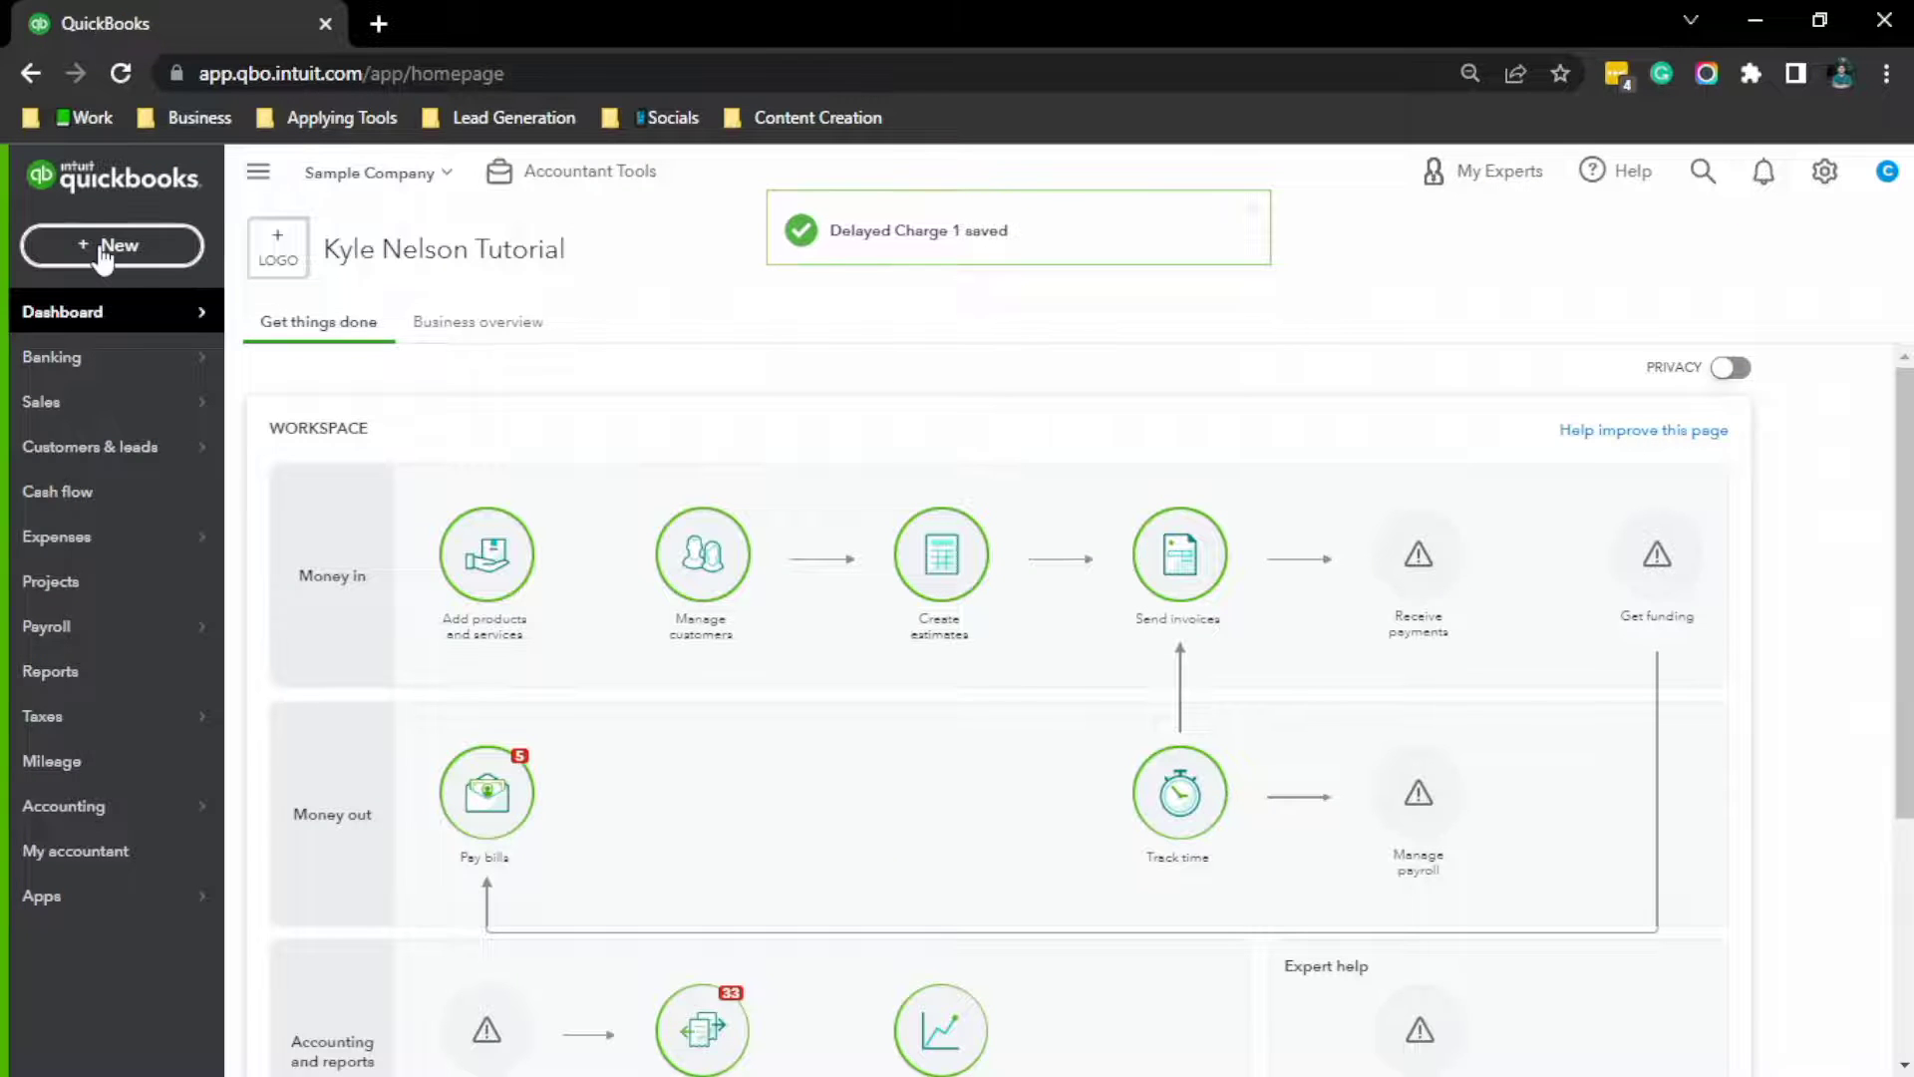
Step: Start a second delayed charge for the same customer as the first one
{"action": "left_click", "coordinate": [103, 249]}
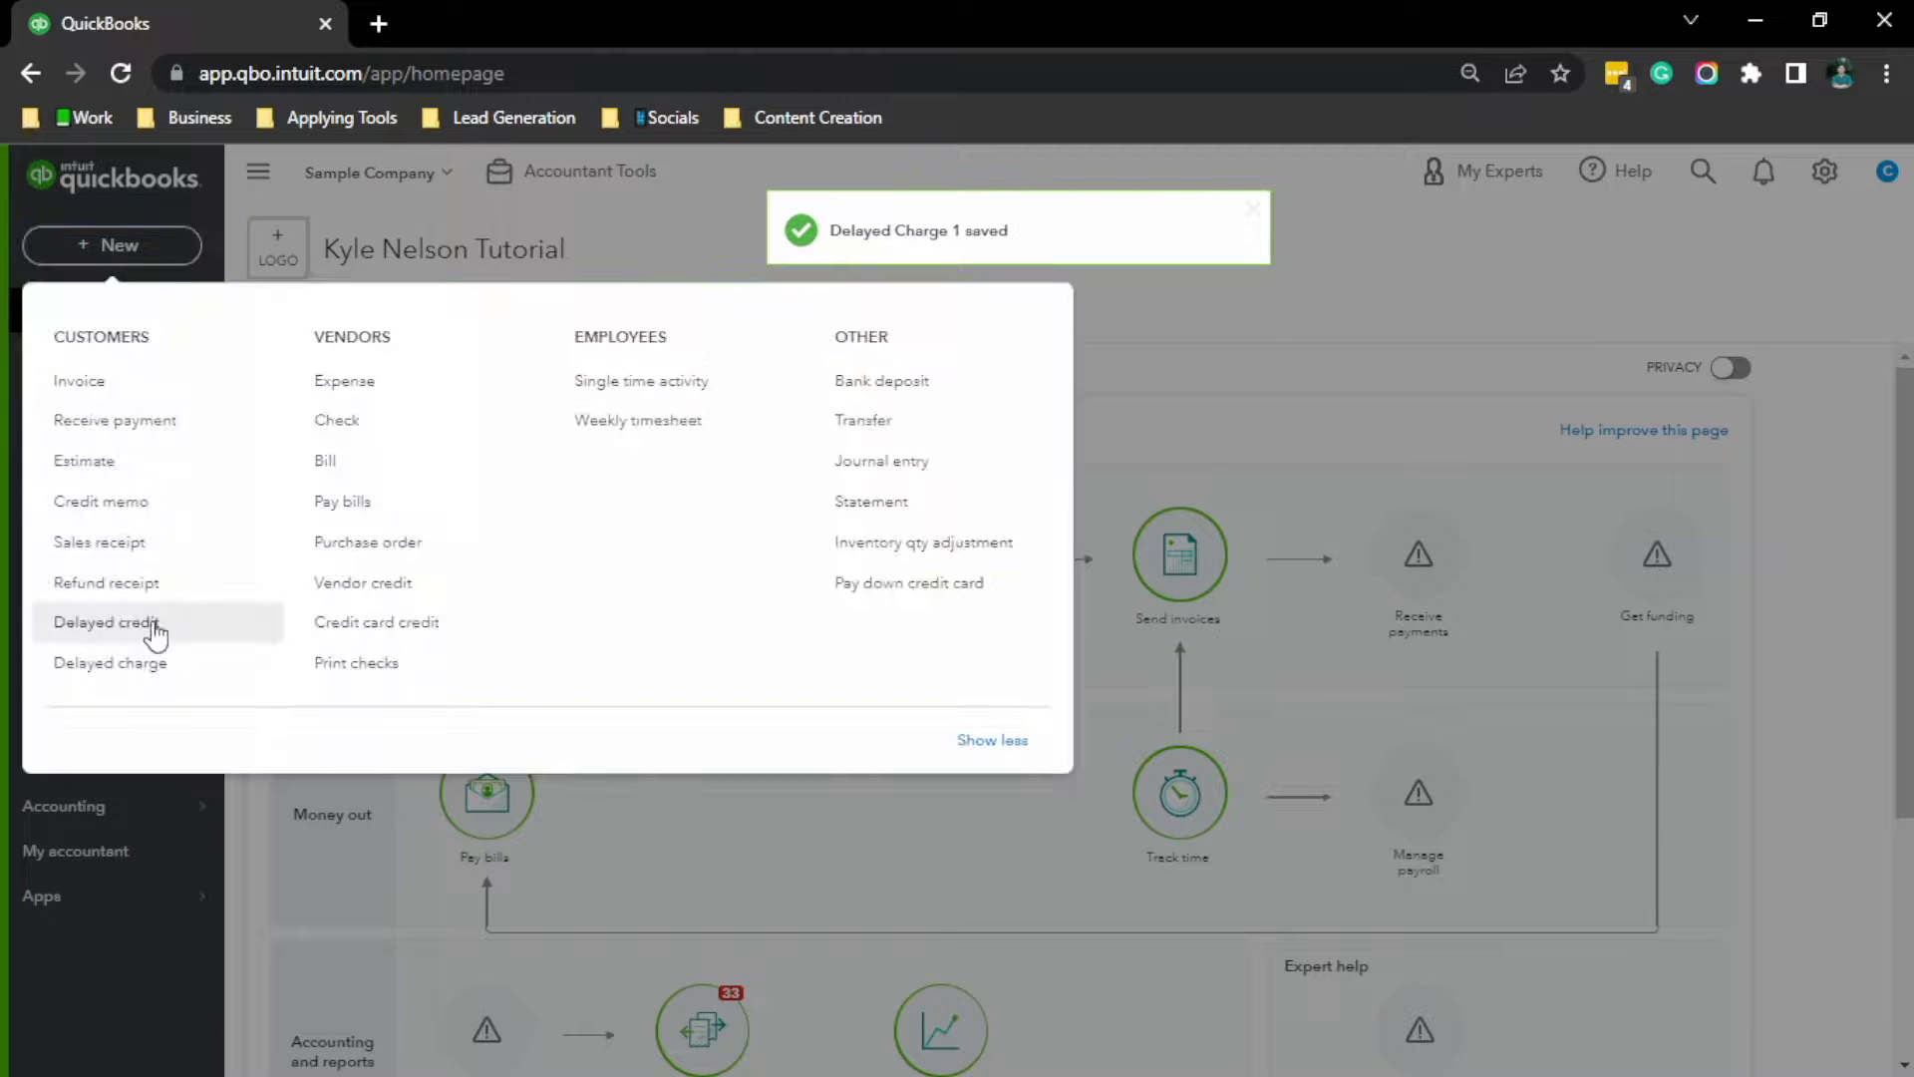
{"action": "left_click", "coordinate": [144, 665]}
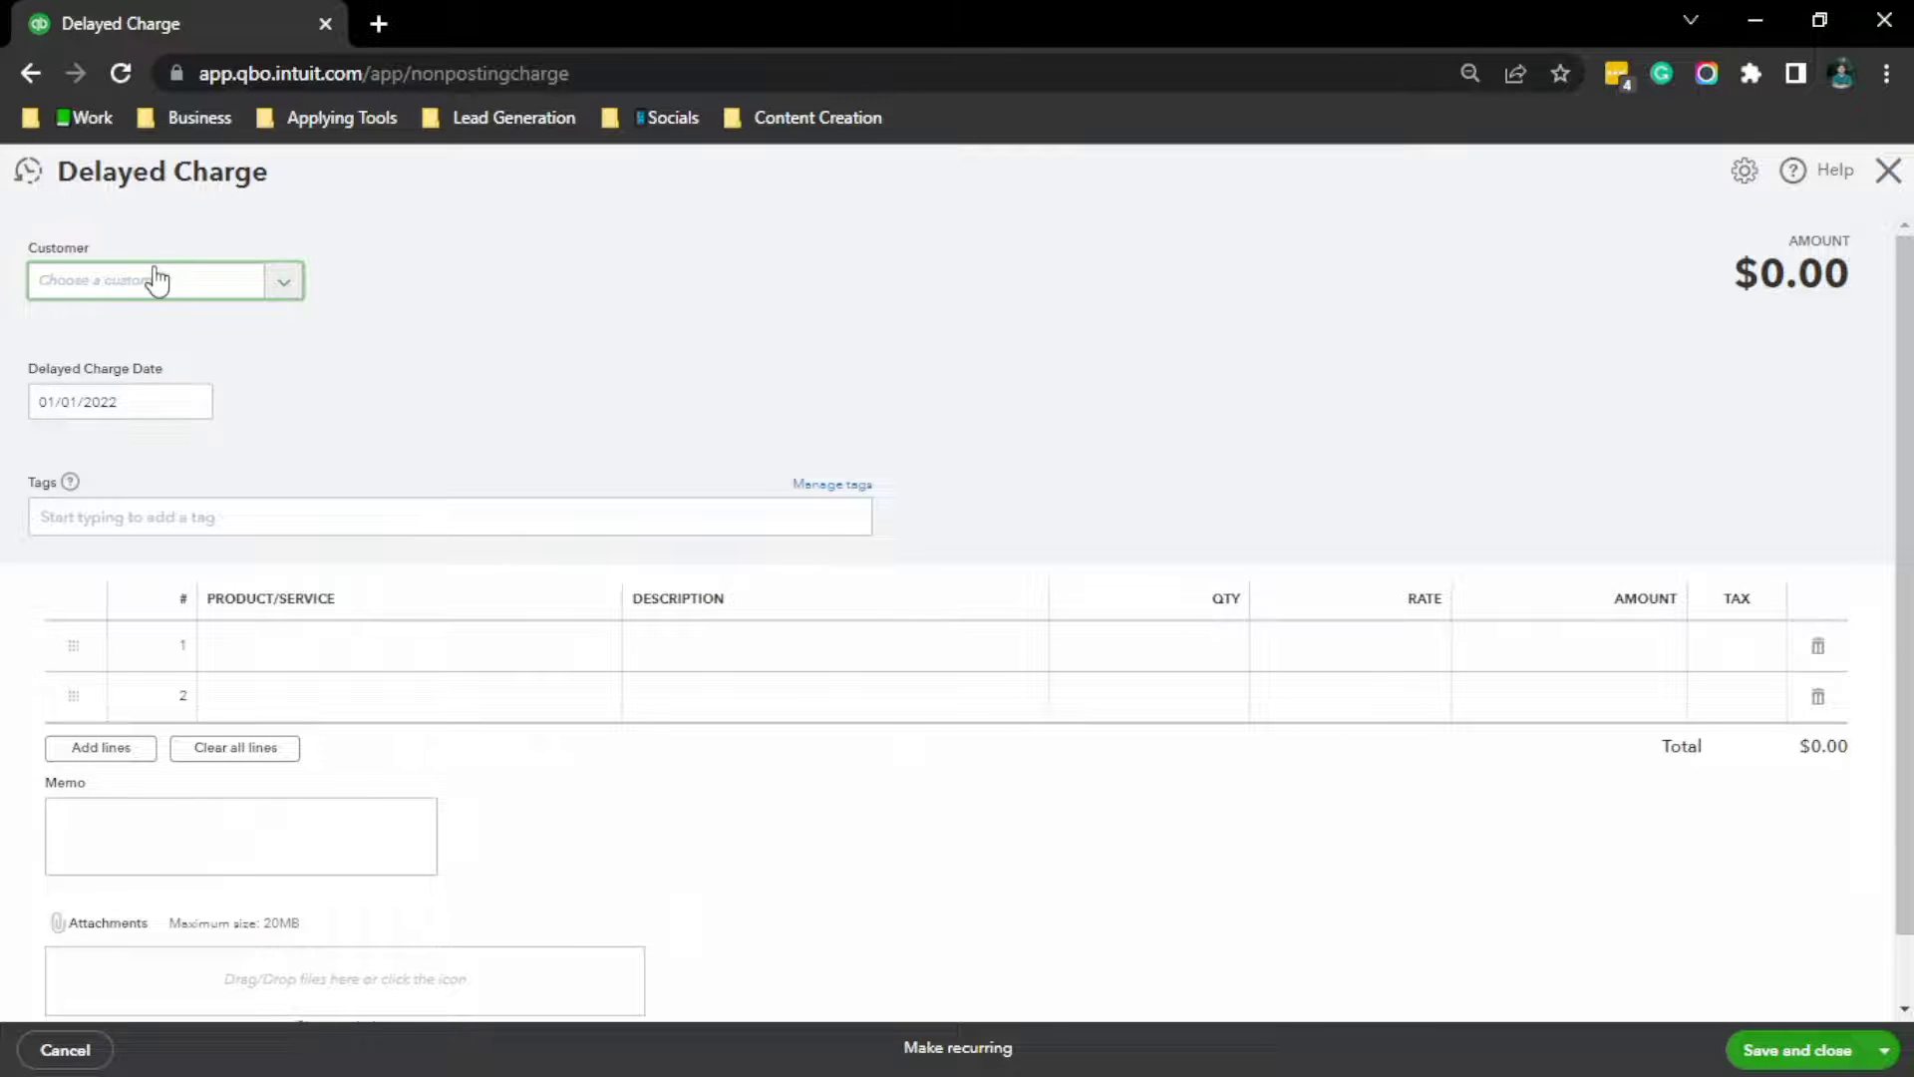
{"action": "left_click", "coordinate": [161, 281]}
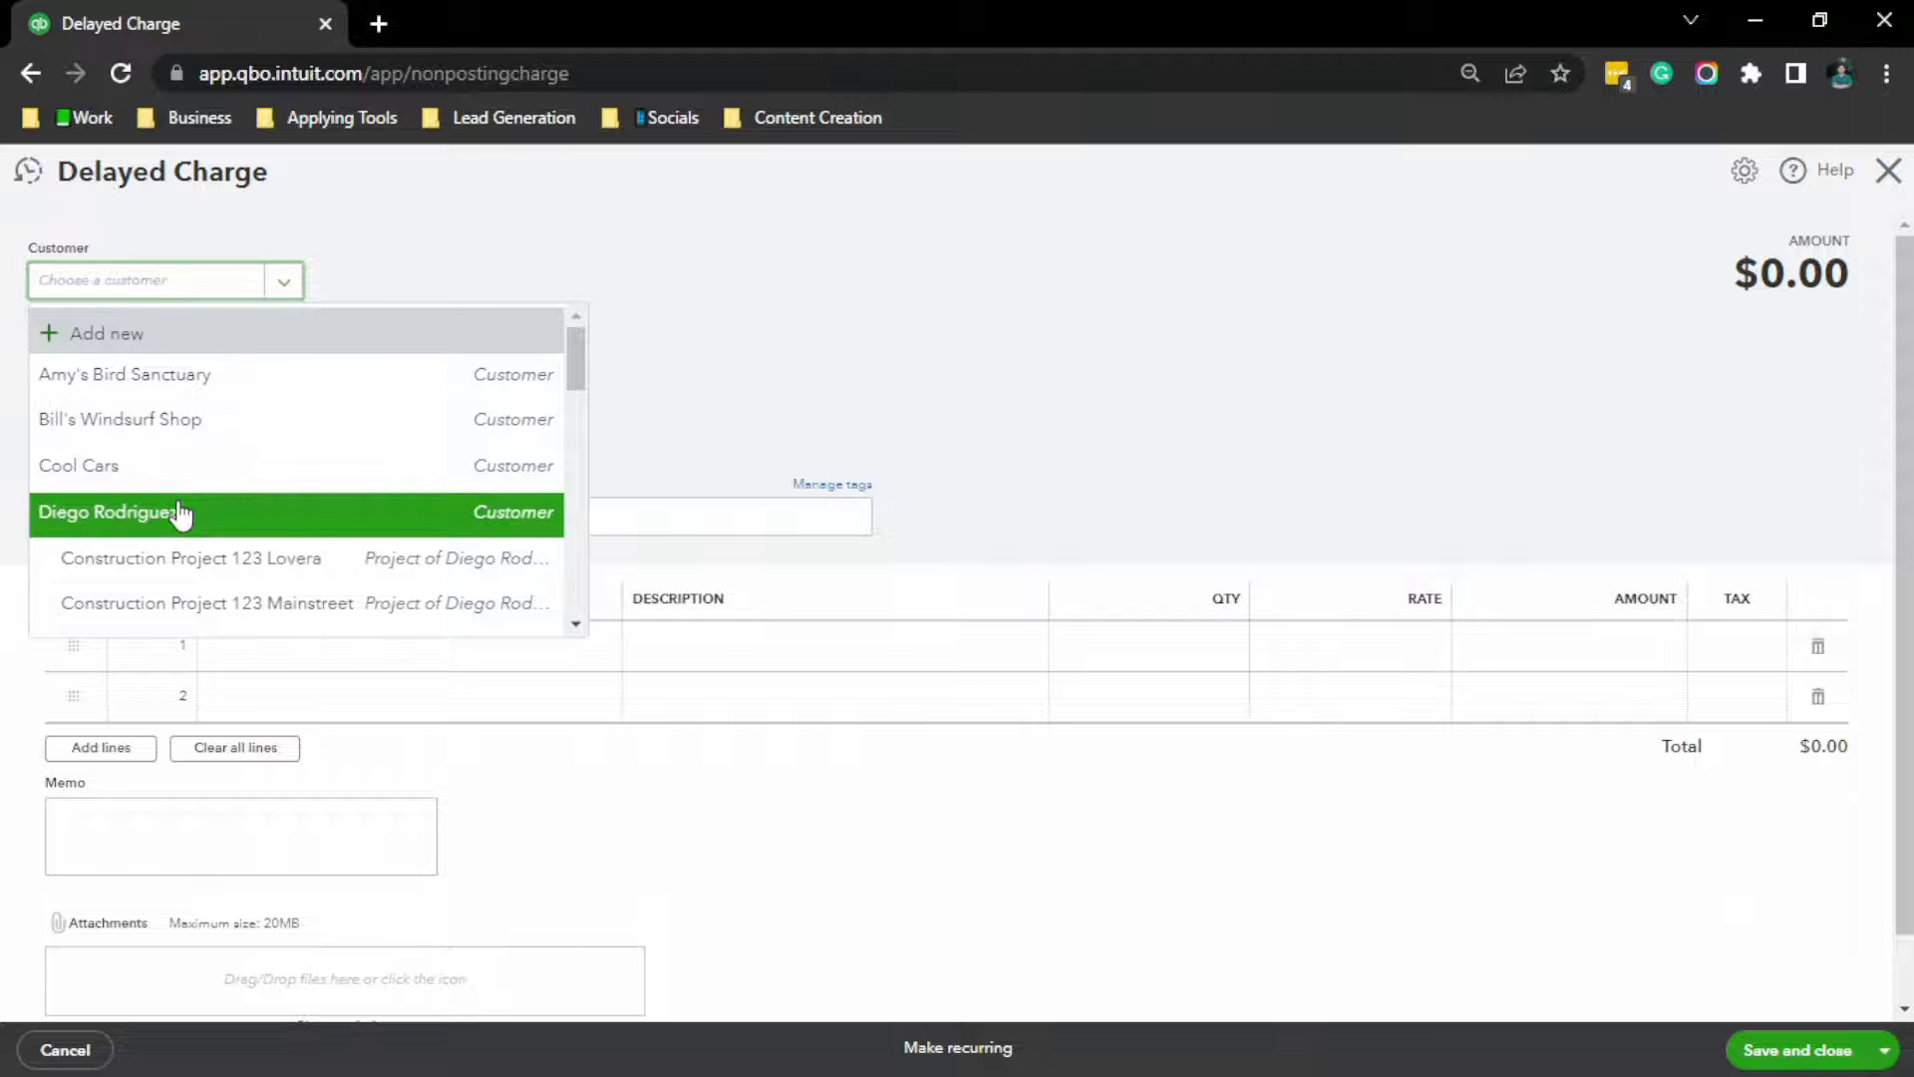
{"action": "left_click", "coordinate": [227, 528]}
Step: Add the Landscaping:Gardening service on the second charge's first line at a rate of 500
{"action": "left_click", "coordinate": [439, 634]}
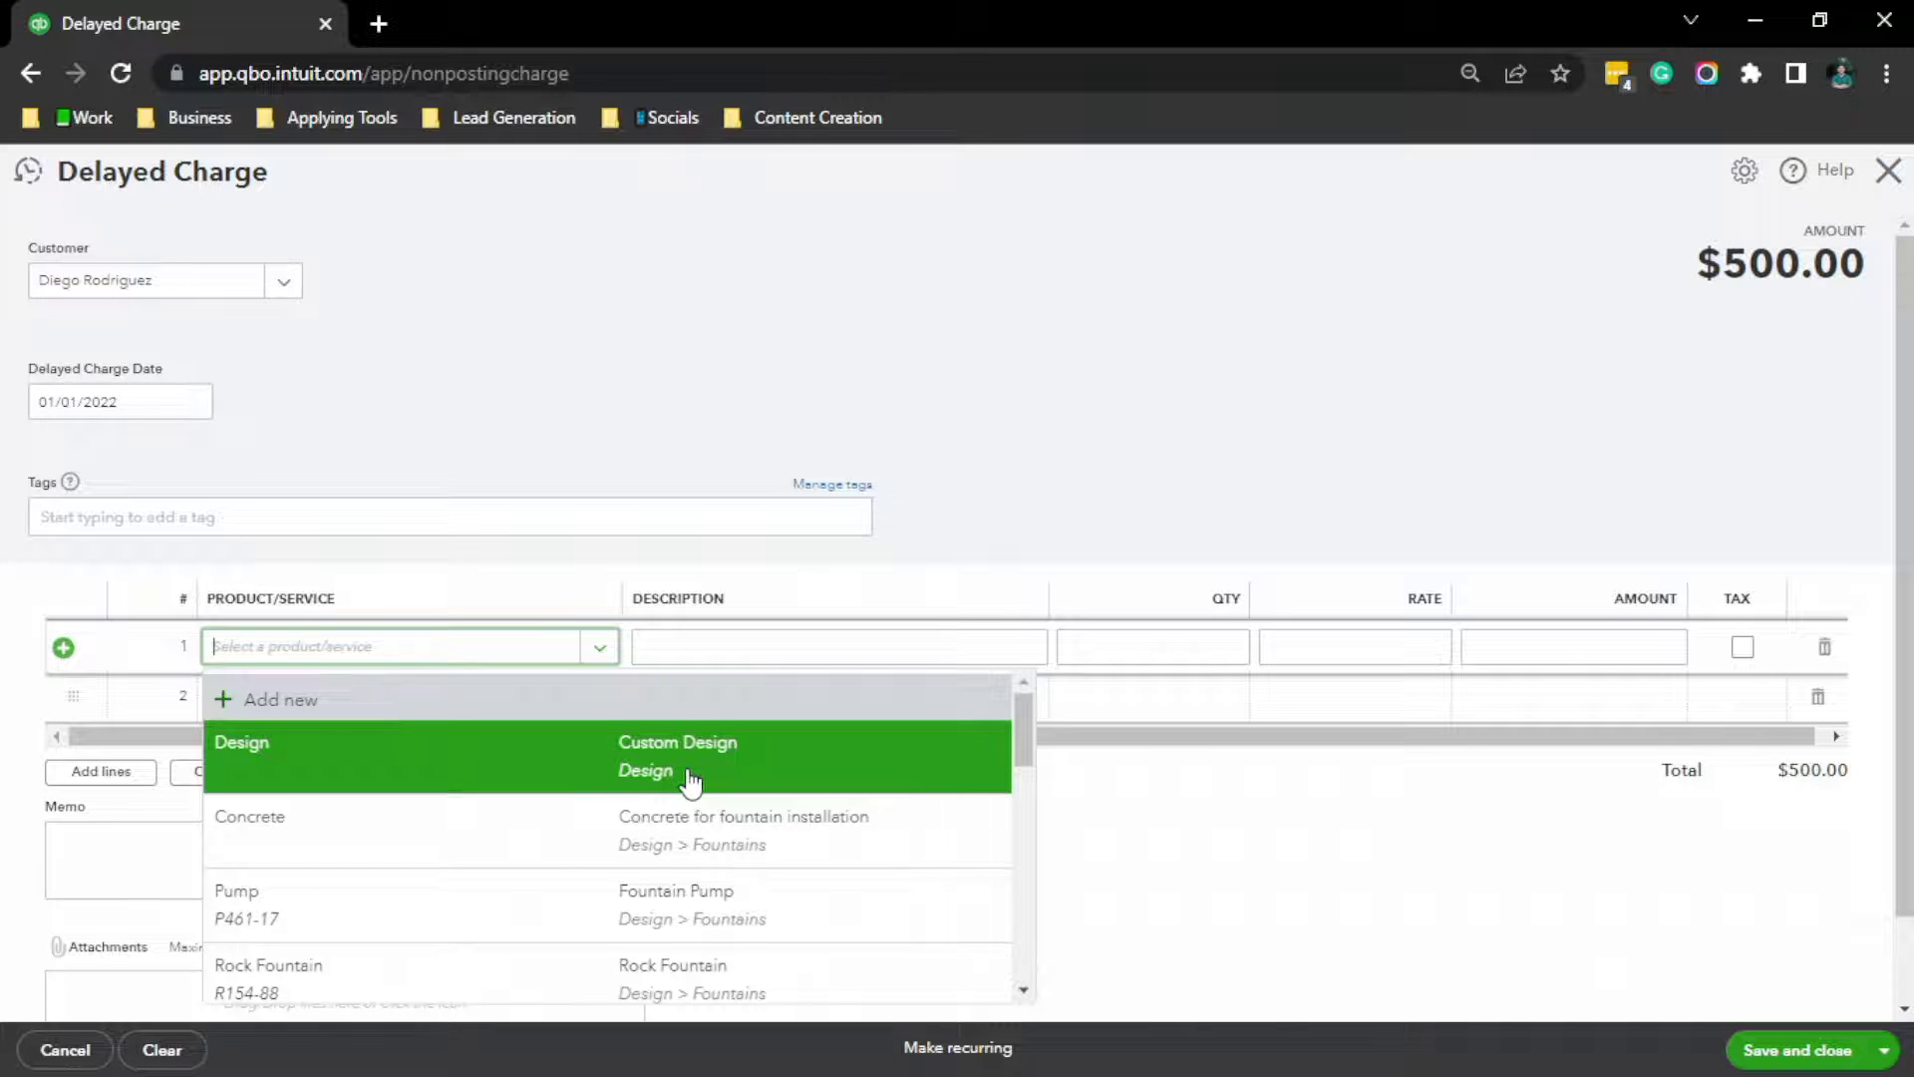
{"action": "scroll", "coordinate": [688, 775], "scroll_direction": "down", "scroll_amount": 2}
{"action": "scroll", "coordinate": [678, 797], "scroll_direction": "down", "scroll_amount": 3}
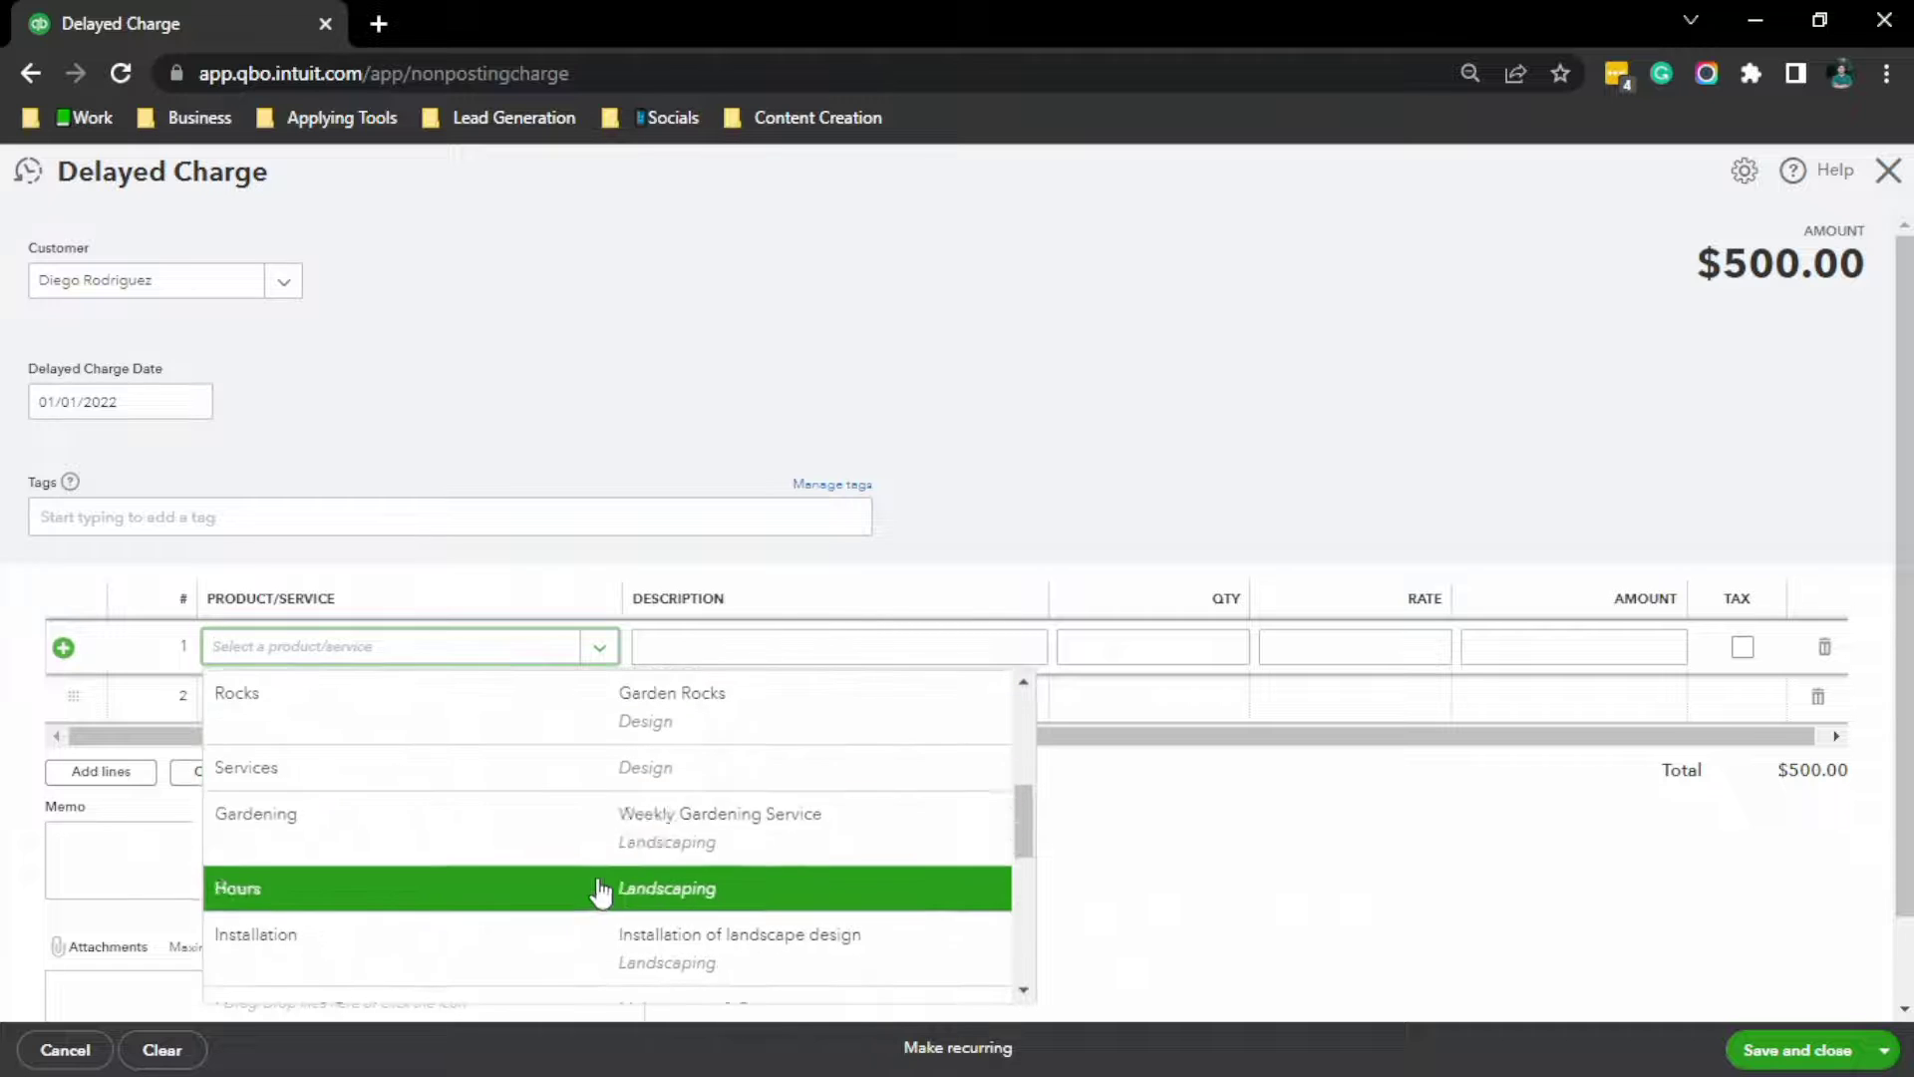
{"action": "left_click", "coordinate": [532, 841]}
{"action": "left_click", "coordinate": [1363, 645]}
{"action": "type", "text": "500"}
{"action": "left_click", "coordinate": [1440, 401]}
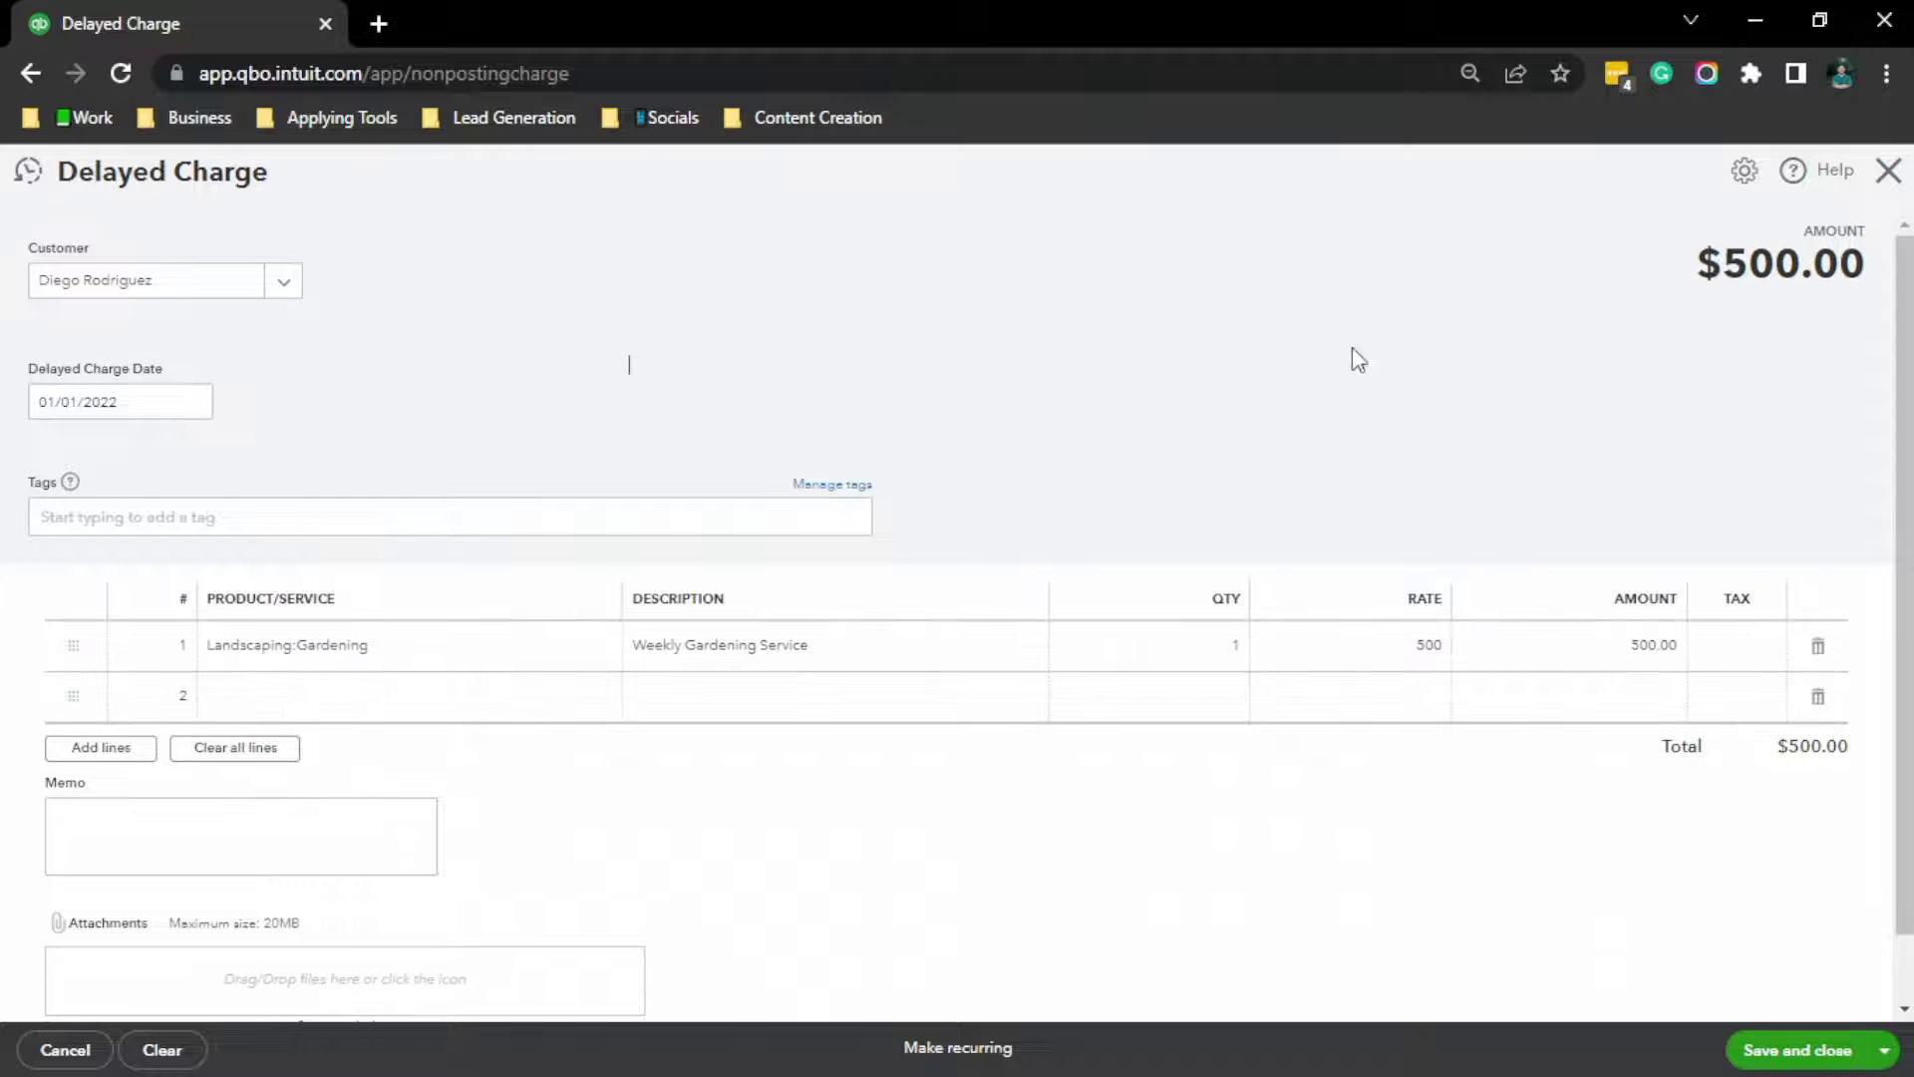
Step: Set the second delayed charge's date to 01/08/2022, then save and close it
{"action": "left_click", "coordinate": [117, 404]}
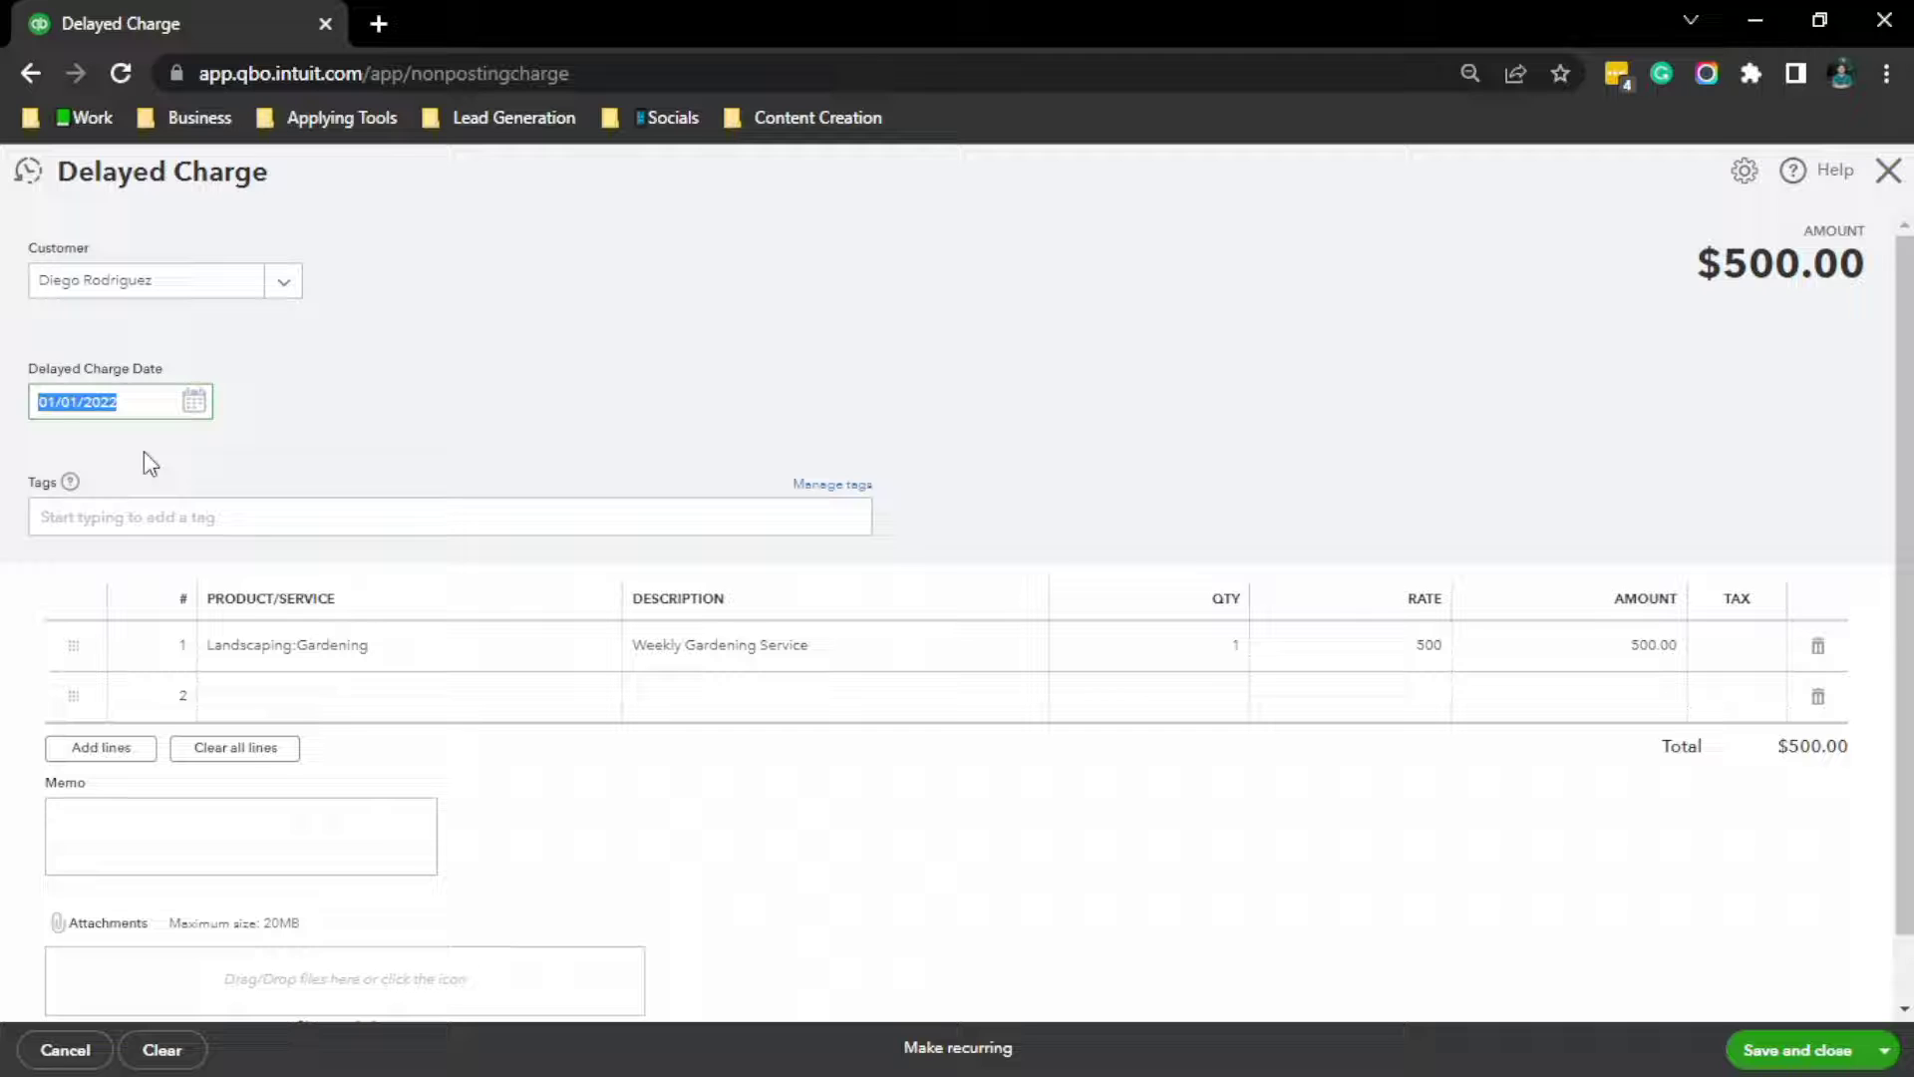
{"action": "type", "text": "01/"}
{"action": "type", "text": "08/202"}
{"action": "type", "text": "2"}
{"action": "key", "text": "Tab"}
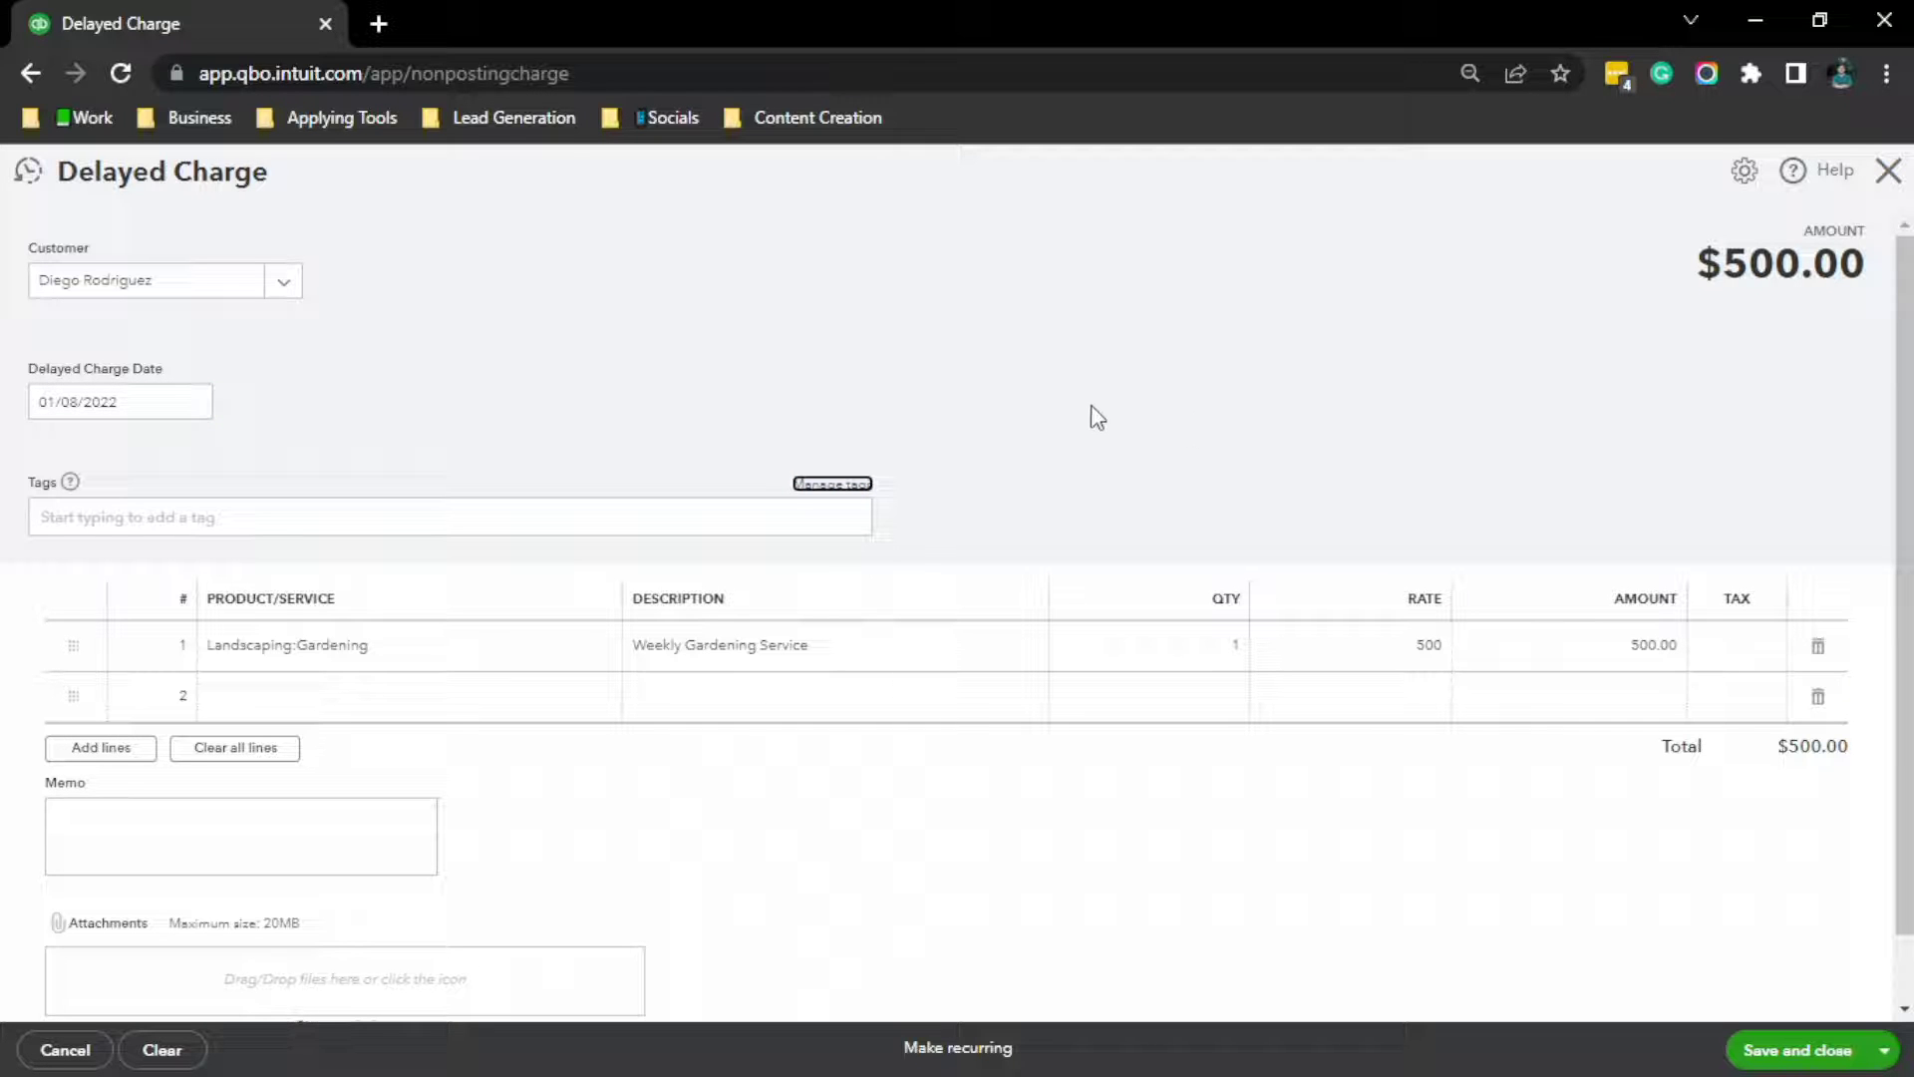
{"action": "left_click", "coordinate": [1109, 845]}
{"action": "left_click", "coordinate": [1799, 1061]}
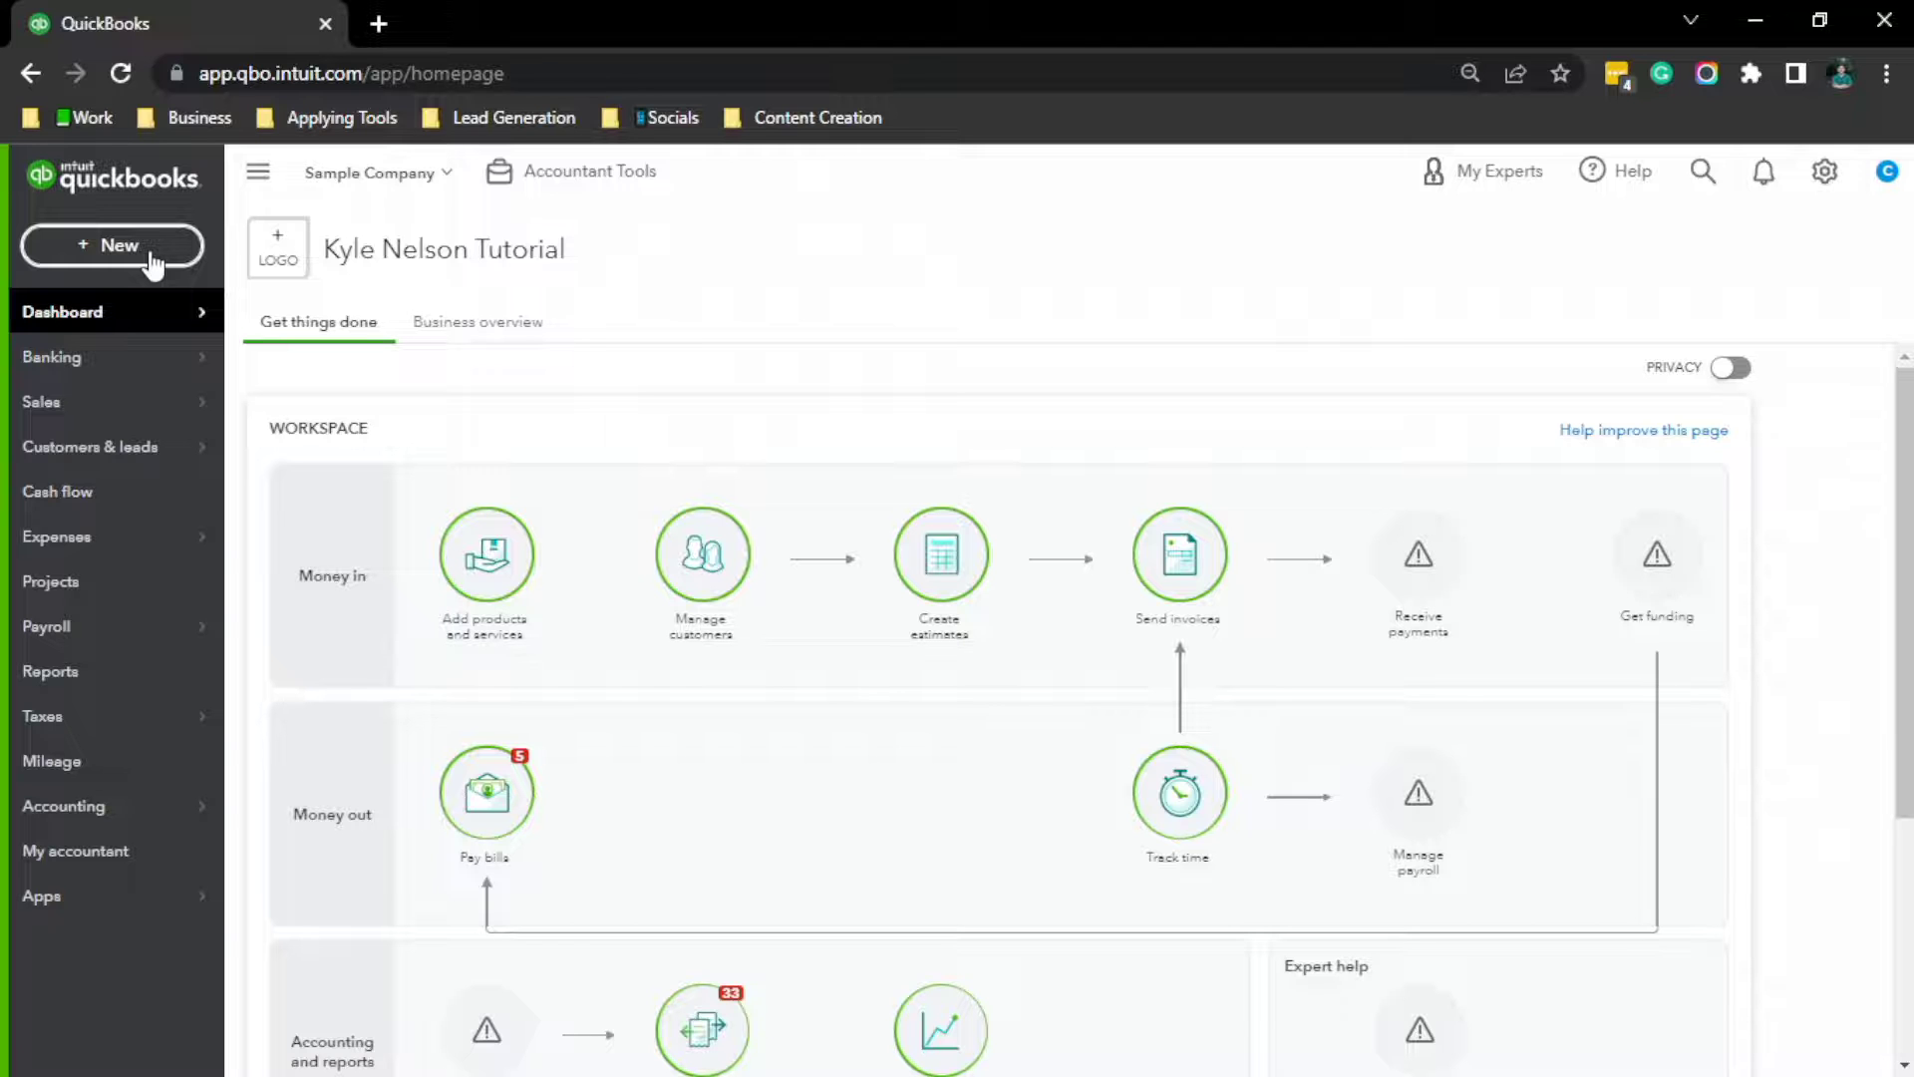
Step: Open a new customer invoice from the dashboard
{"action": "left_click", "coordinate": [153, 261]}
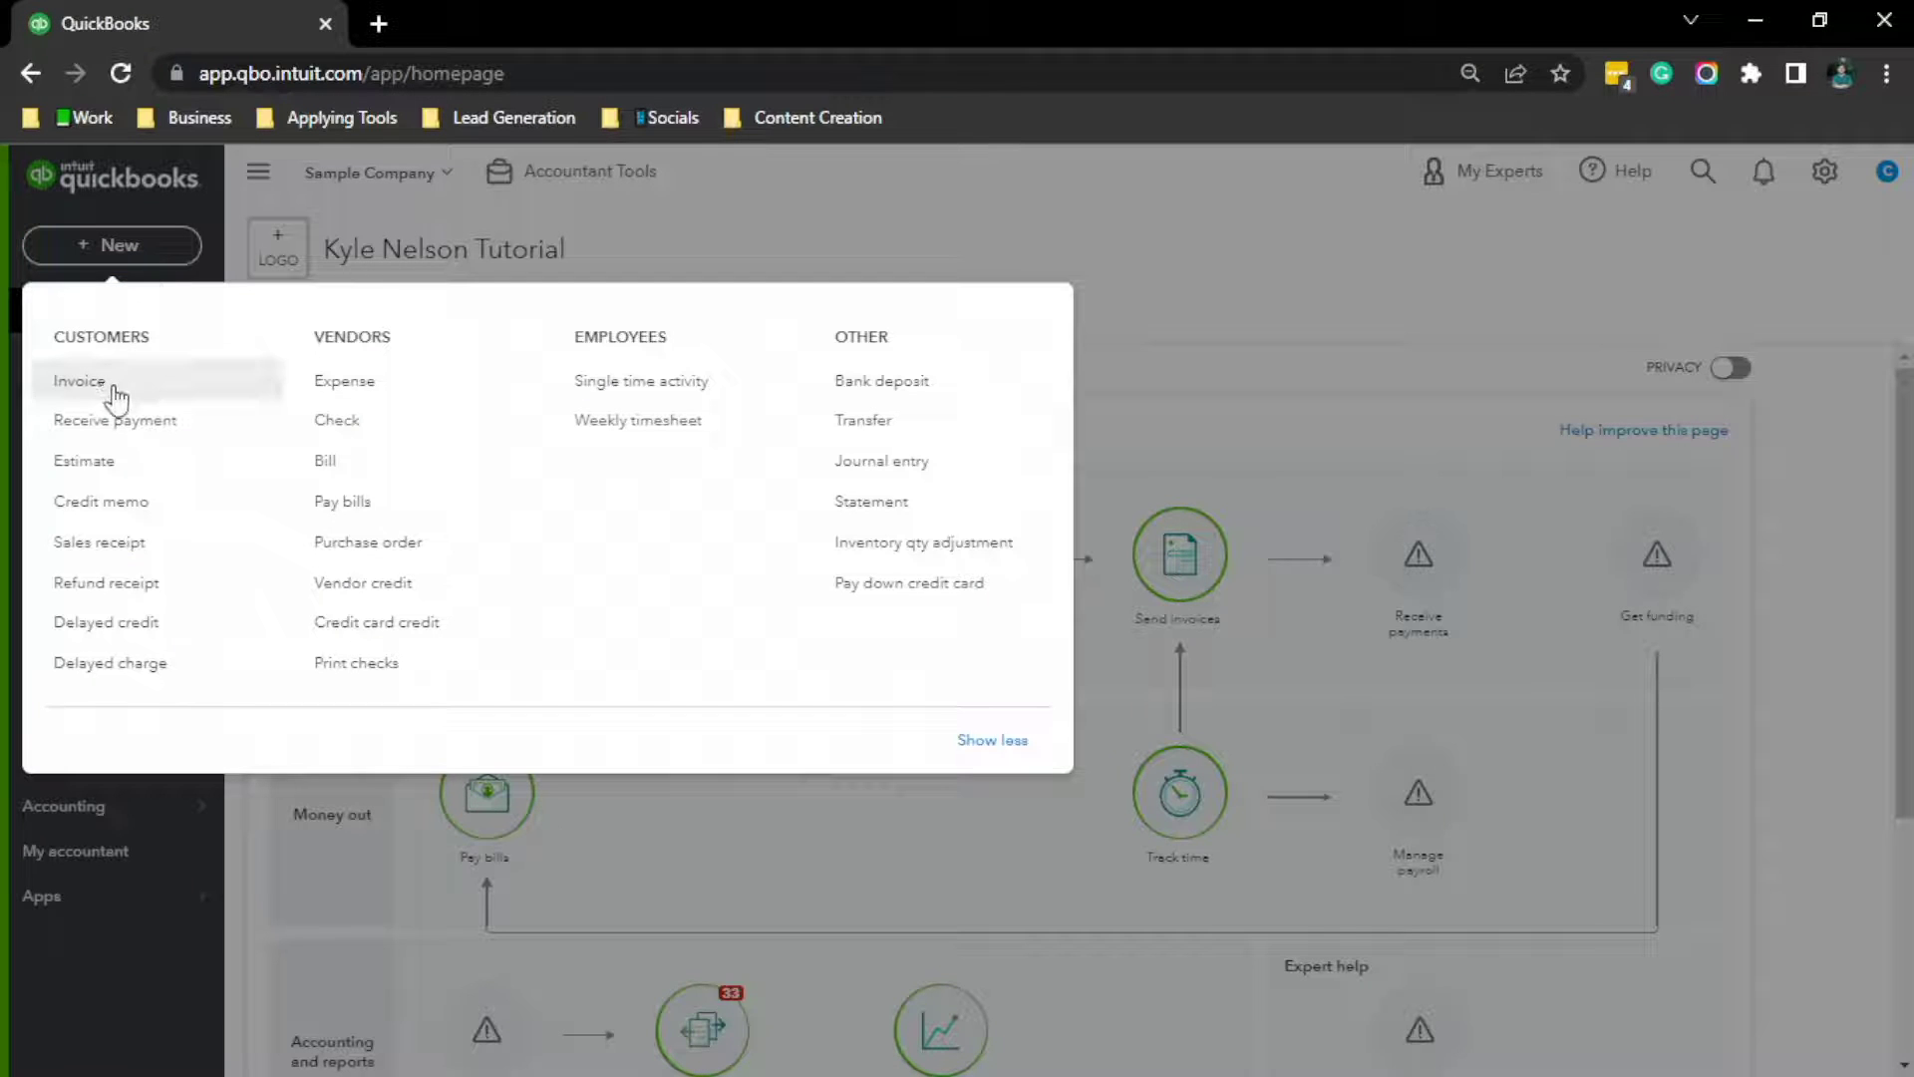
{"action": "left_click", "coordinate": [247, 226]}
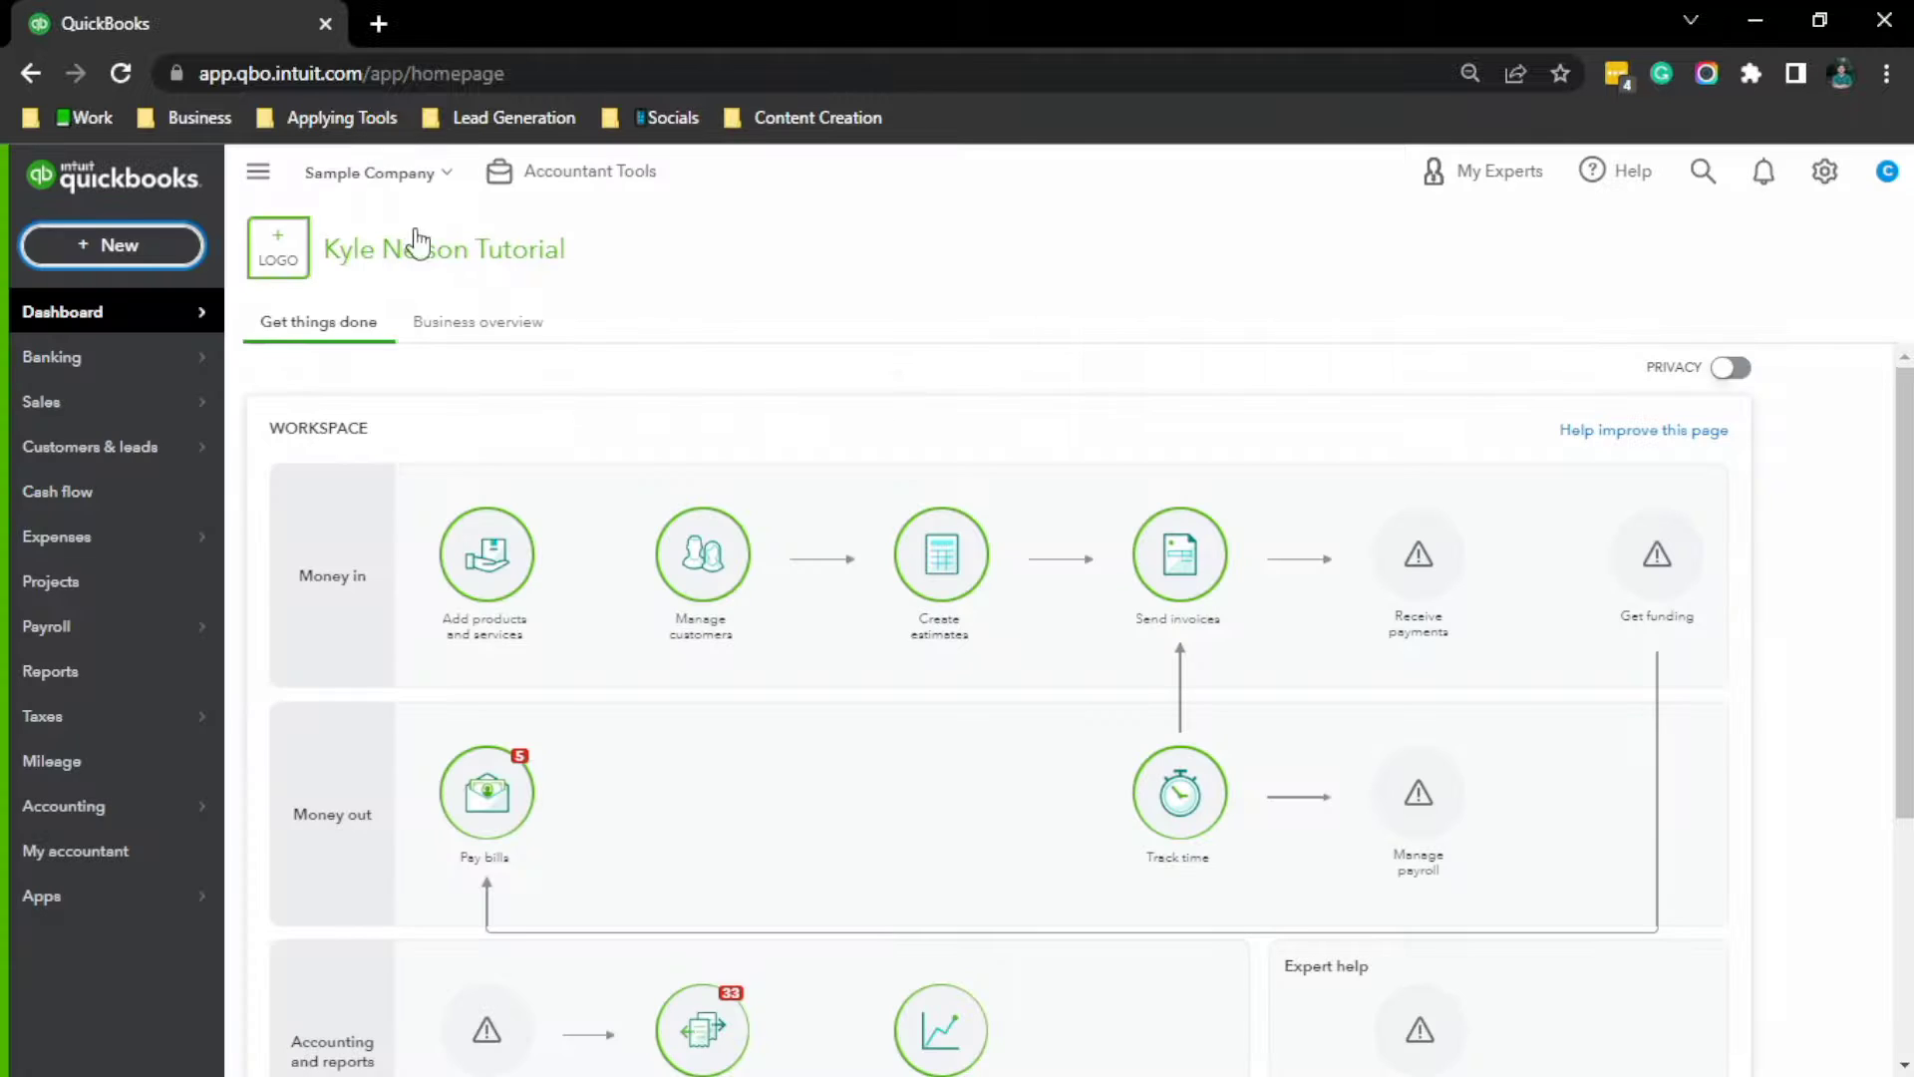
{"action": "left_click", "coordinate": [103, 243]}
{"action": "left_click", "coordinate": [96, 390]}
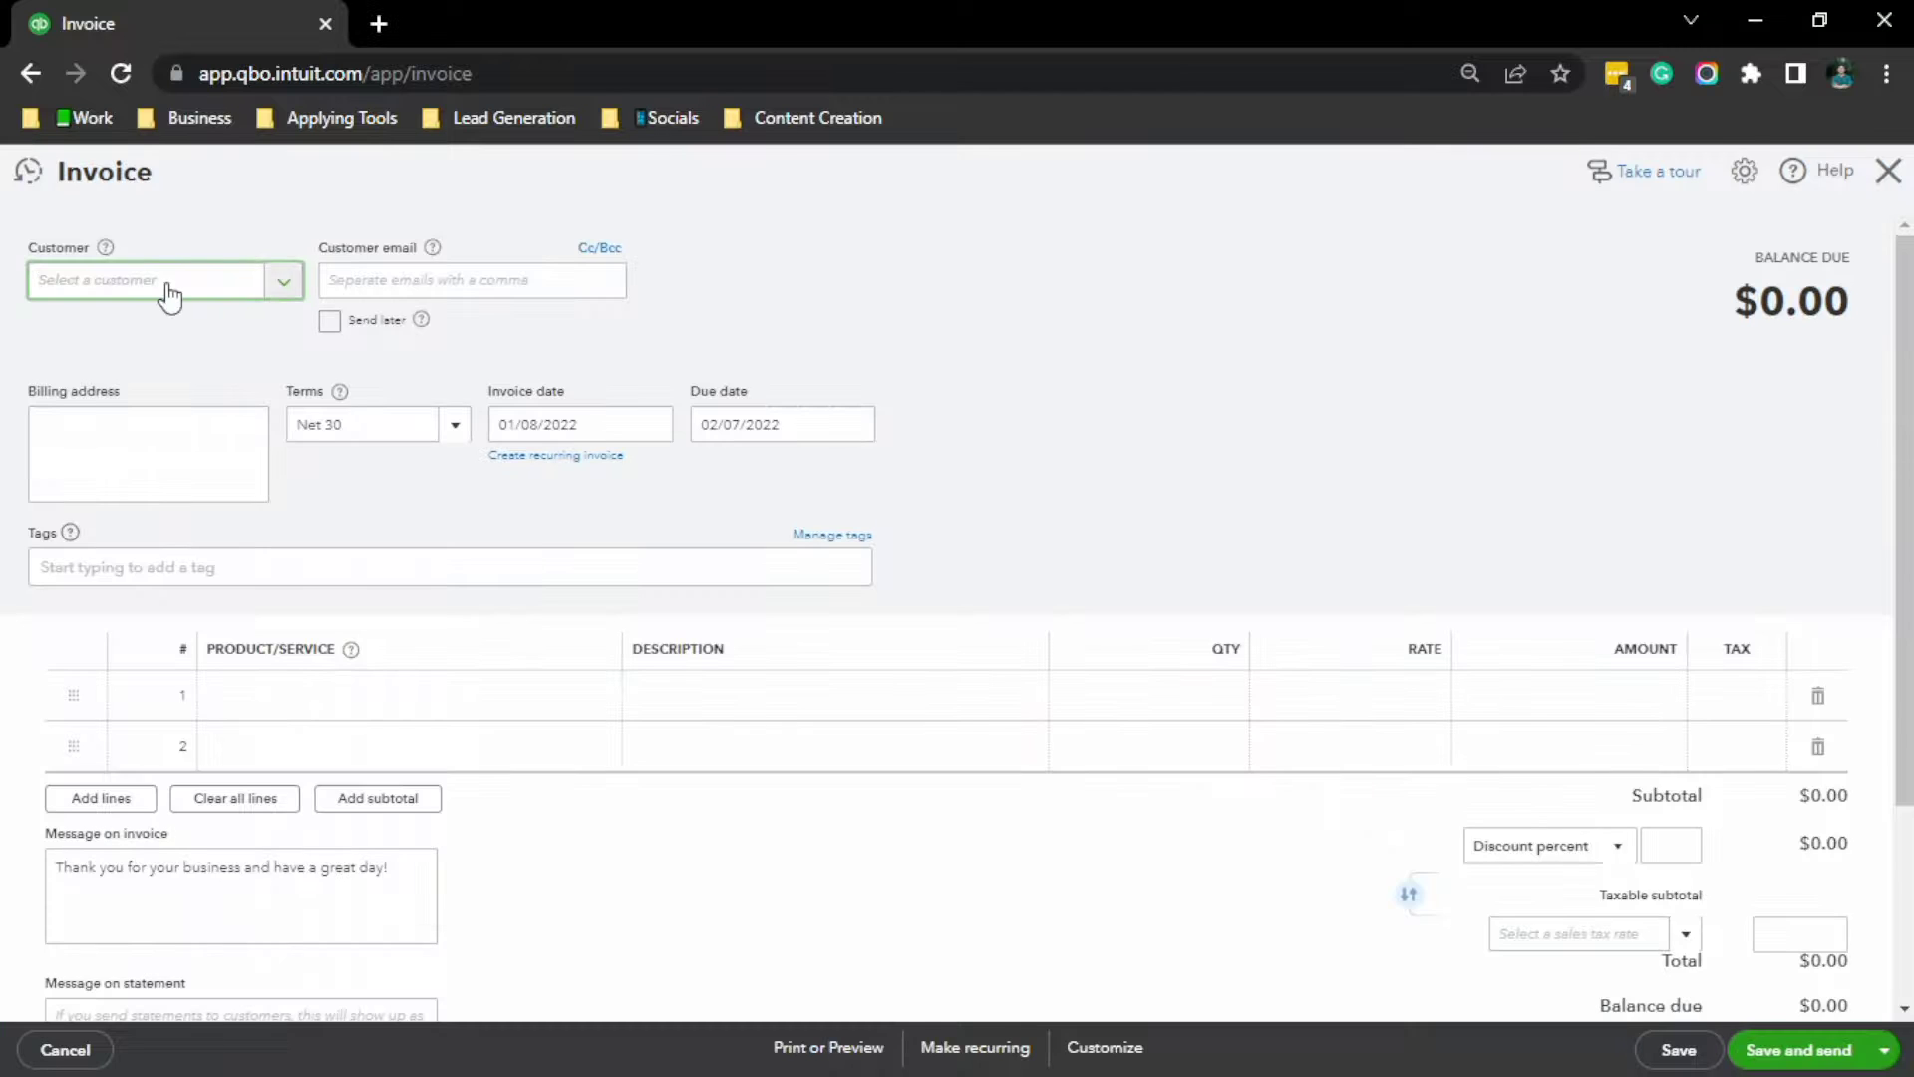
Step: Select the delayed charges' customer on the invoice and add both Charge #1 and Charge #2 to it
{"action": "left_click", "coordinate": [170, 295]}
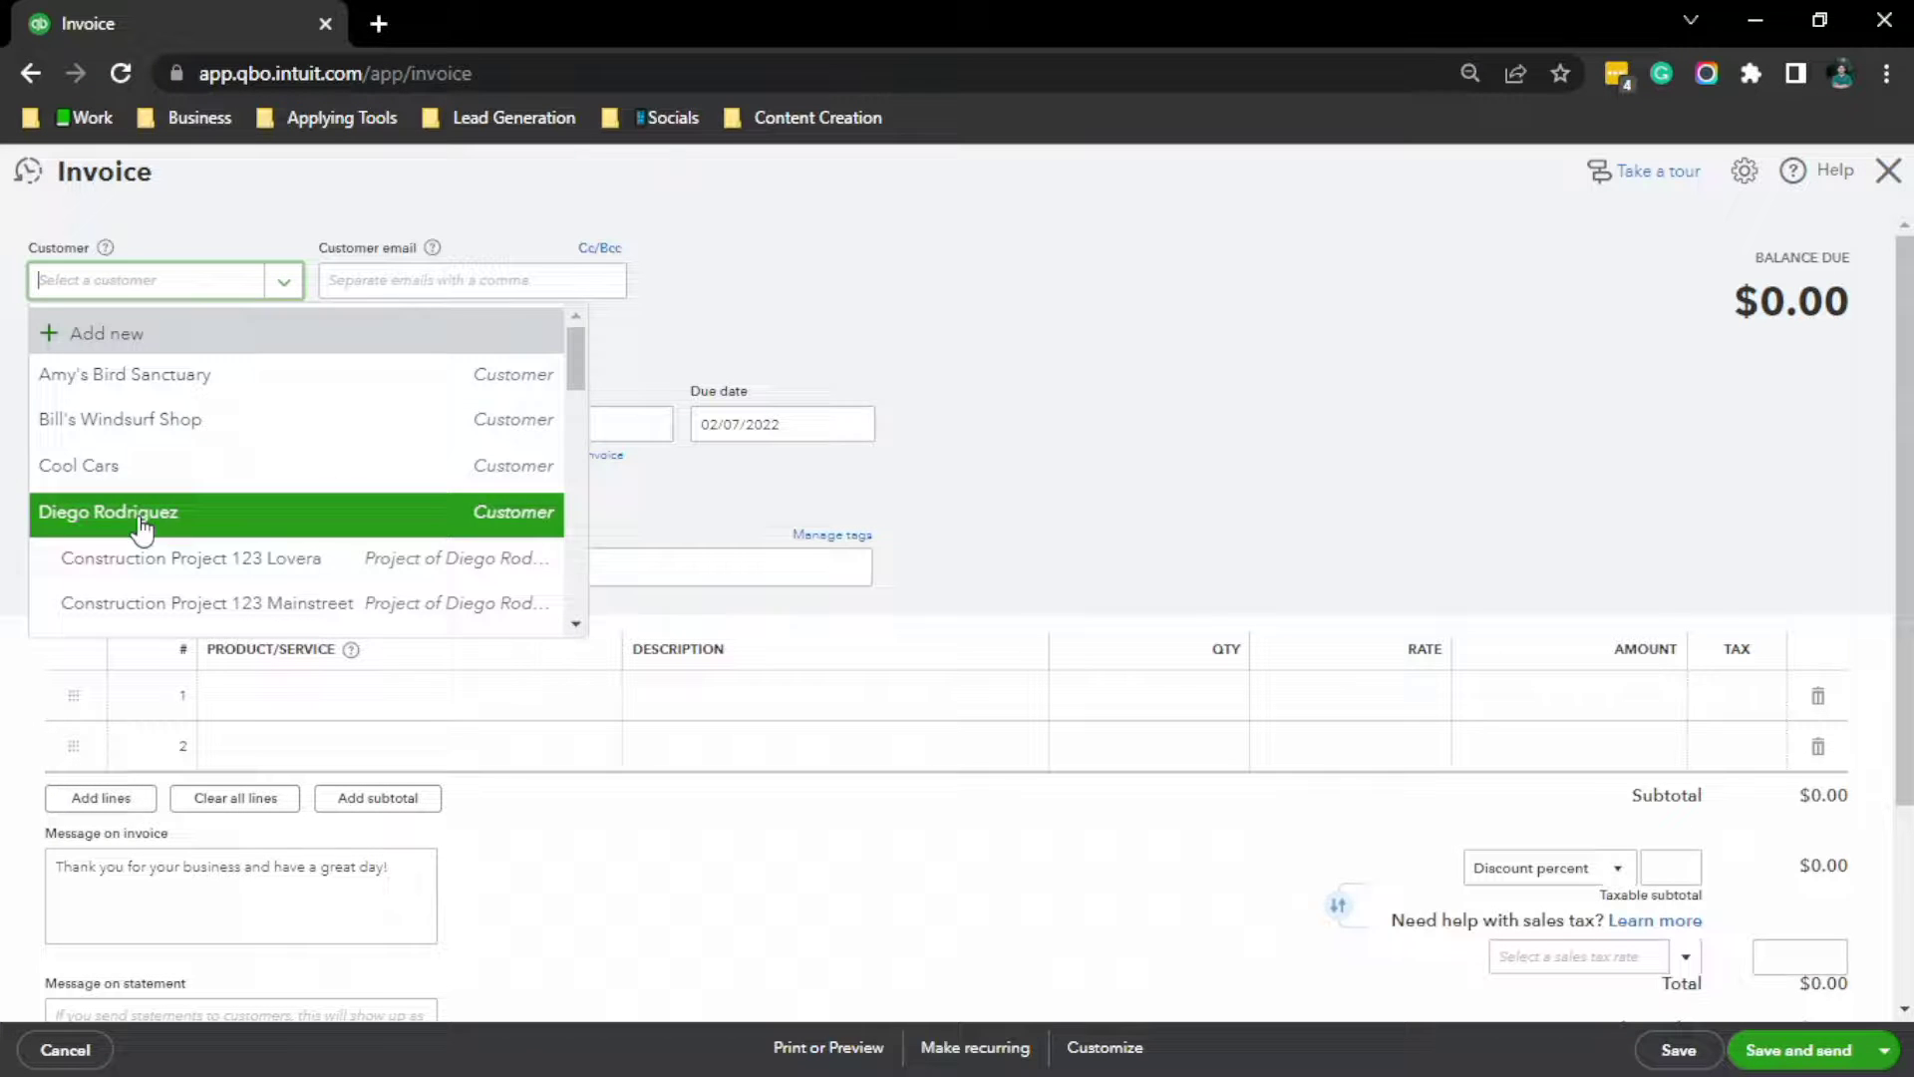
{"action": "left_click", "coordinate": [100, 518]}
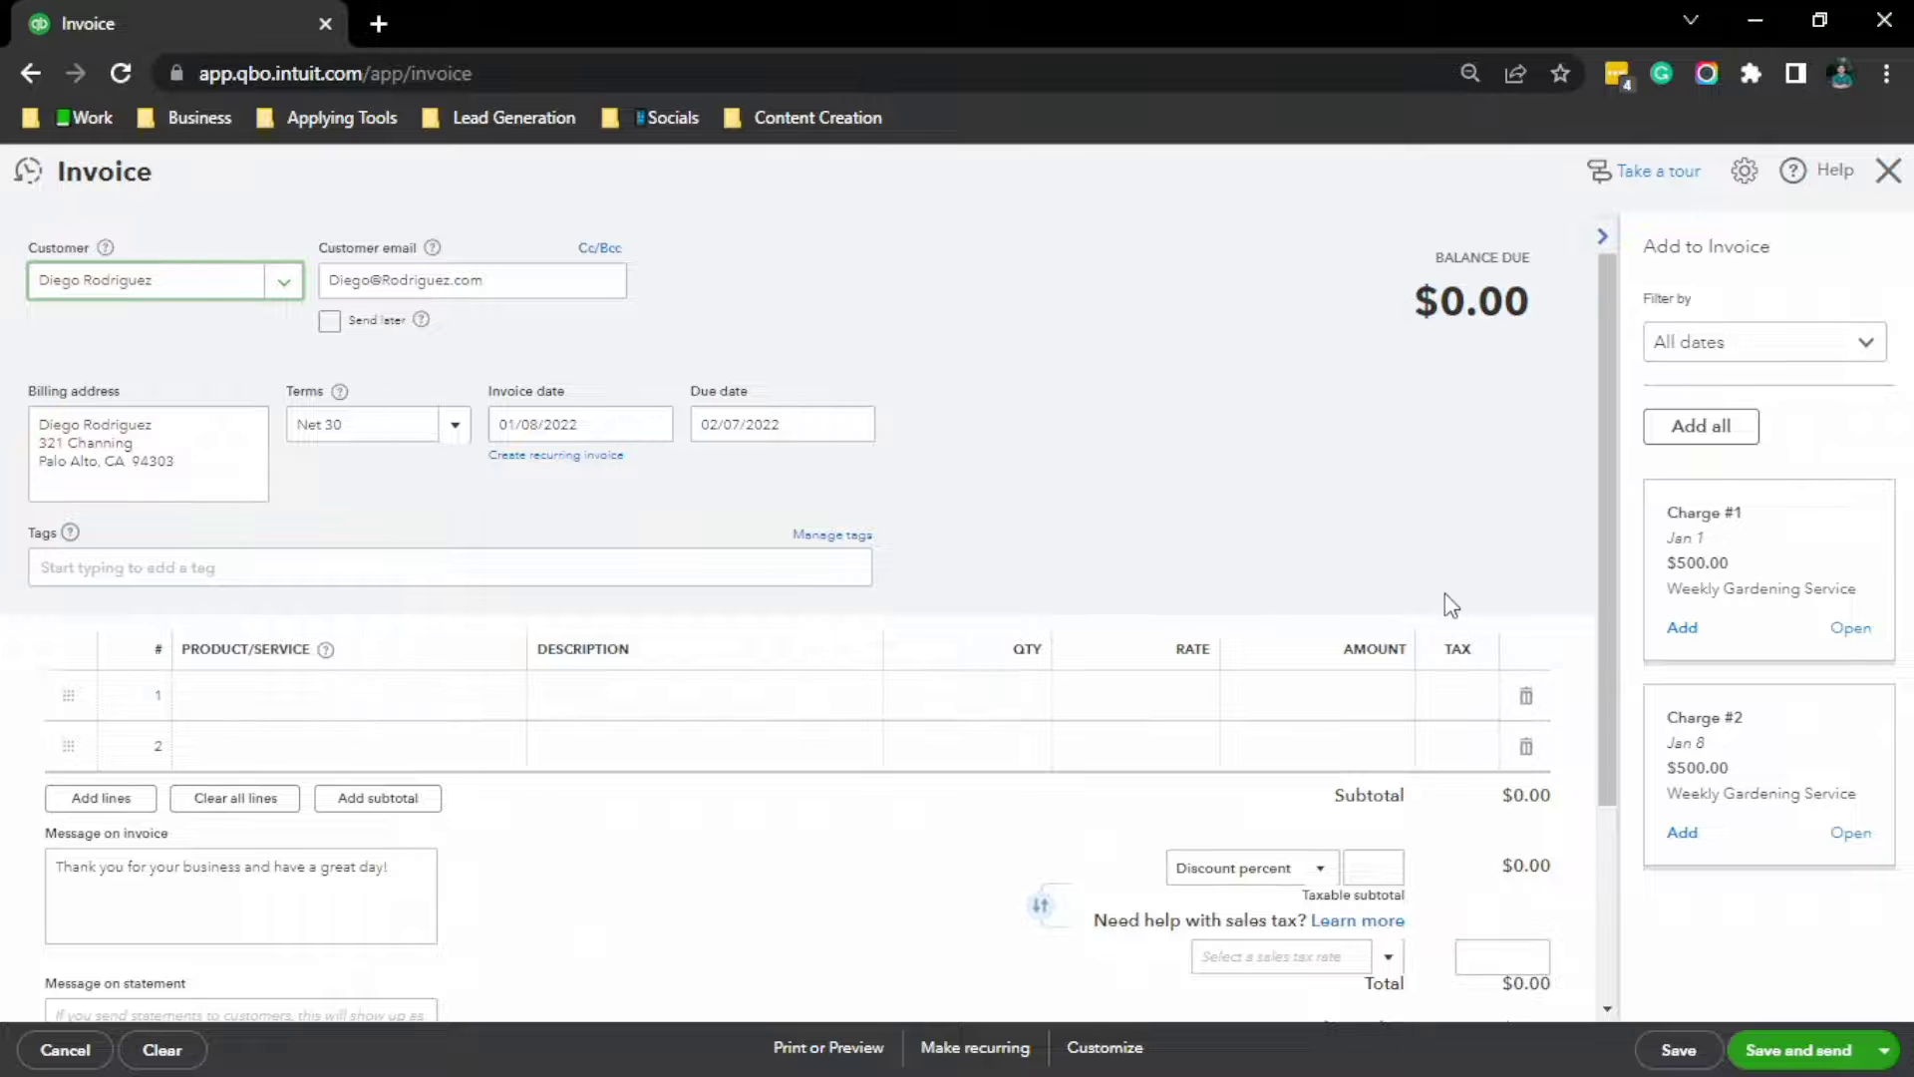
{"action": "left_click", "coordinate": [1691, 640]}
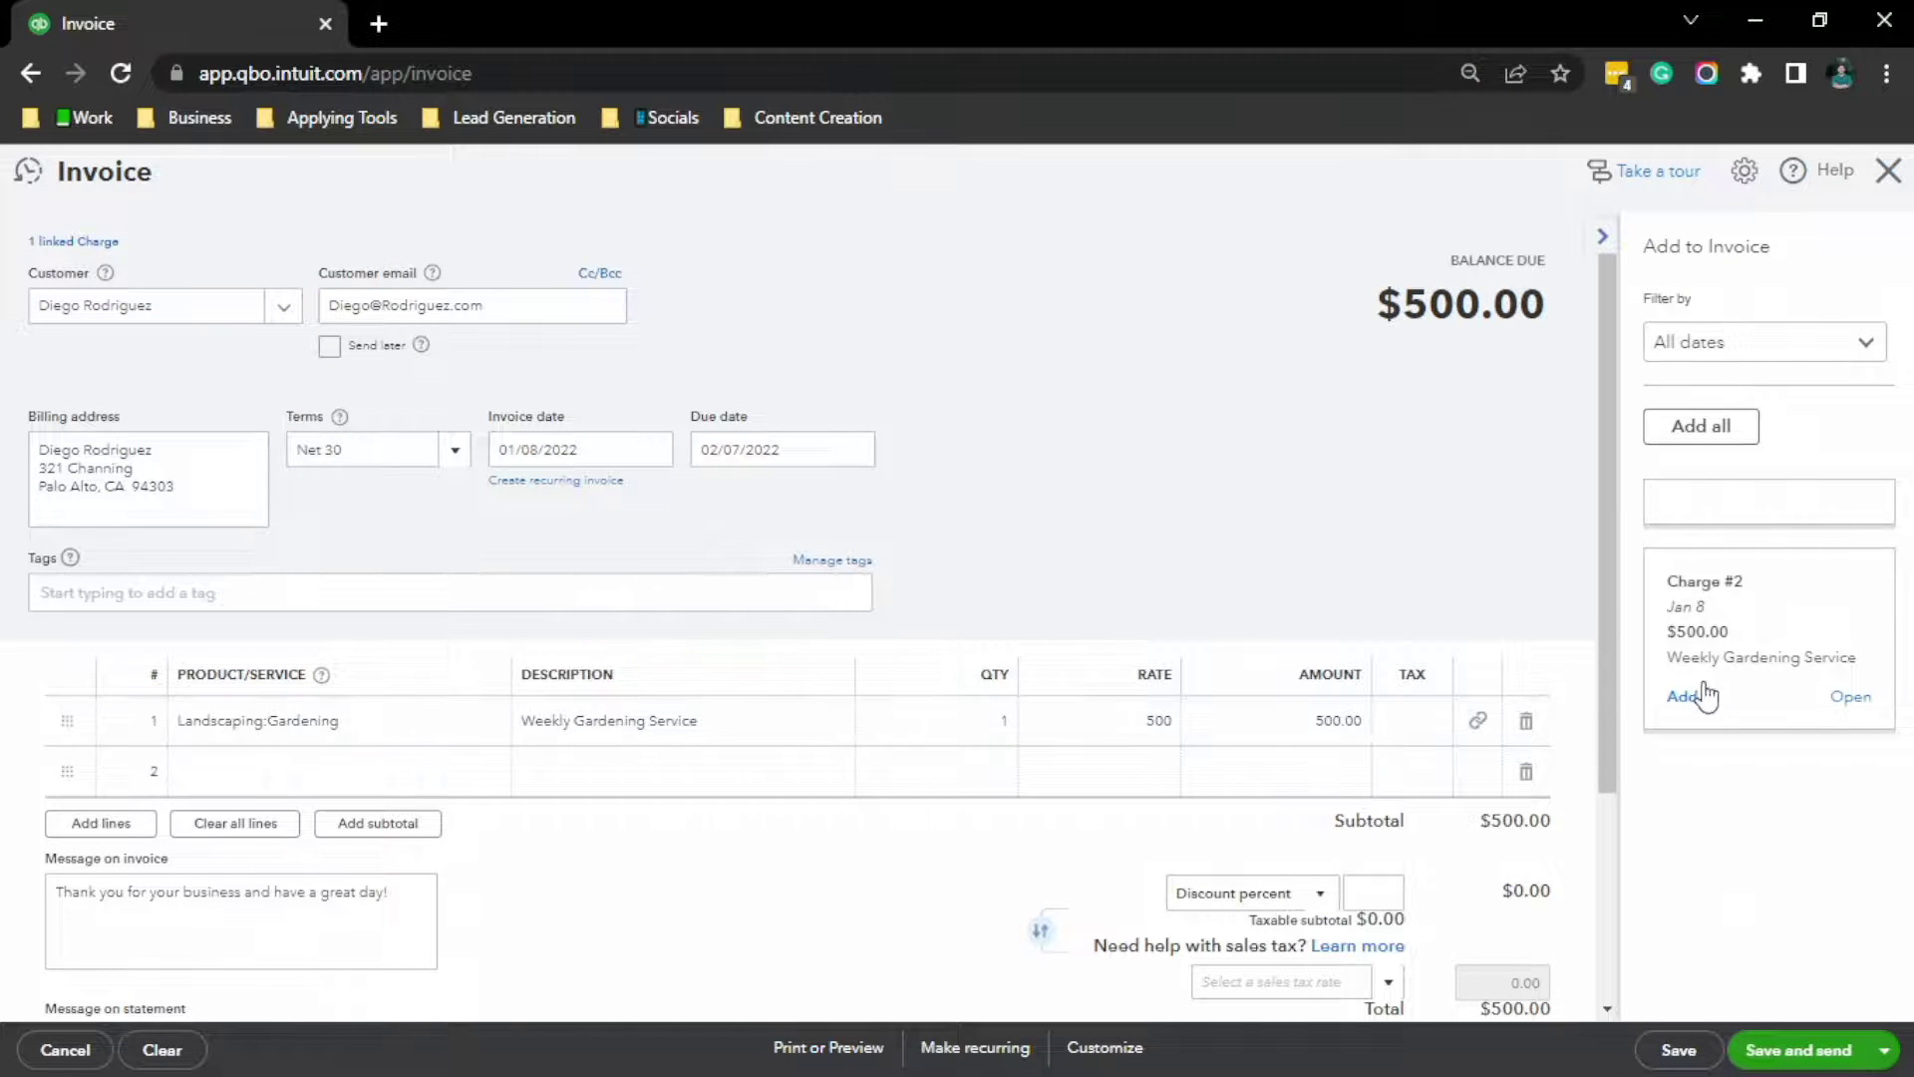
{"action": "left_click", "coordinate": [1694, 710]}
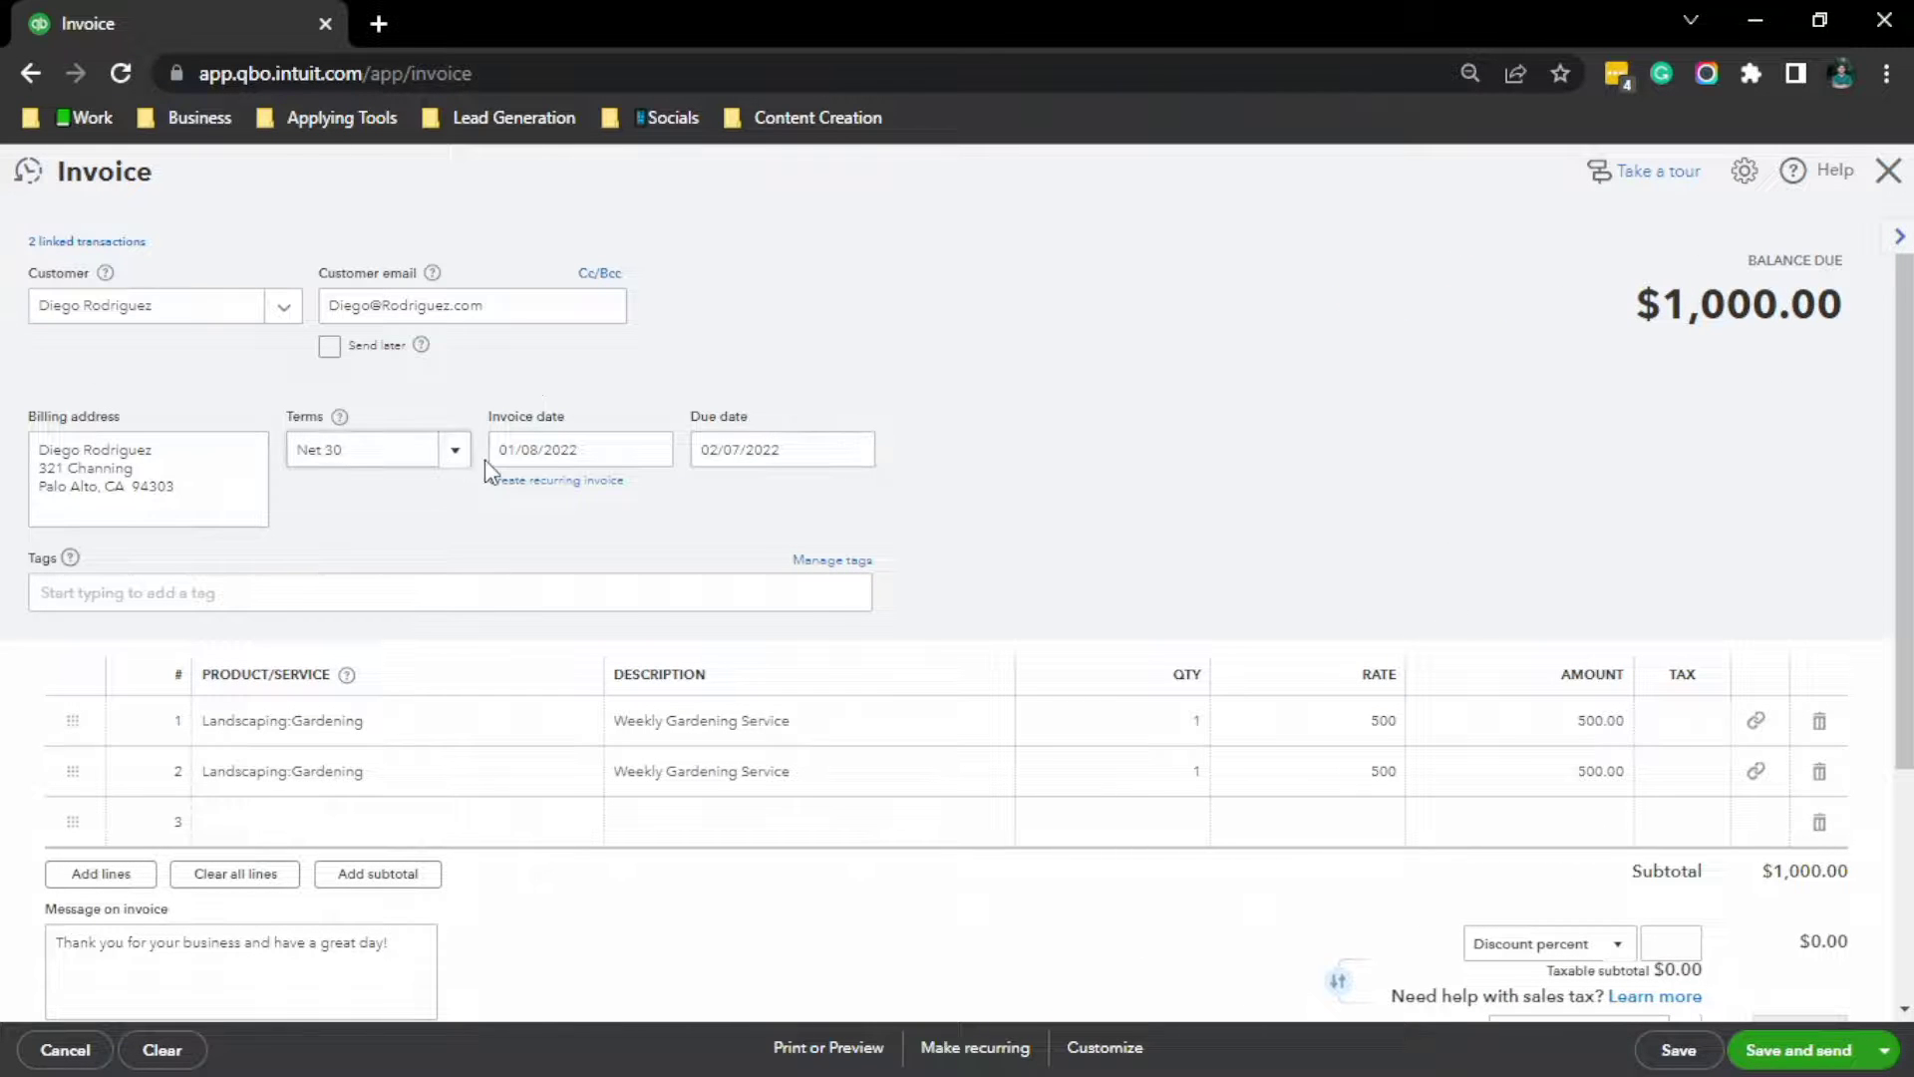
Step: Set the invoice's terms to Due on receipt and its invoice date to 01/15/2022
{"action": "left_click", "coordinate": [459, 460]}
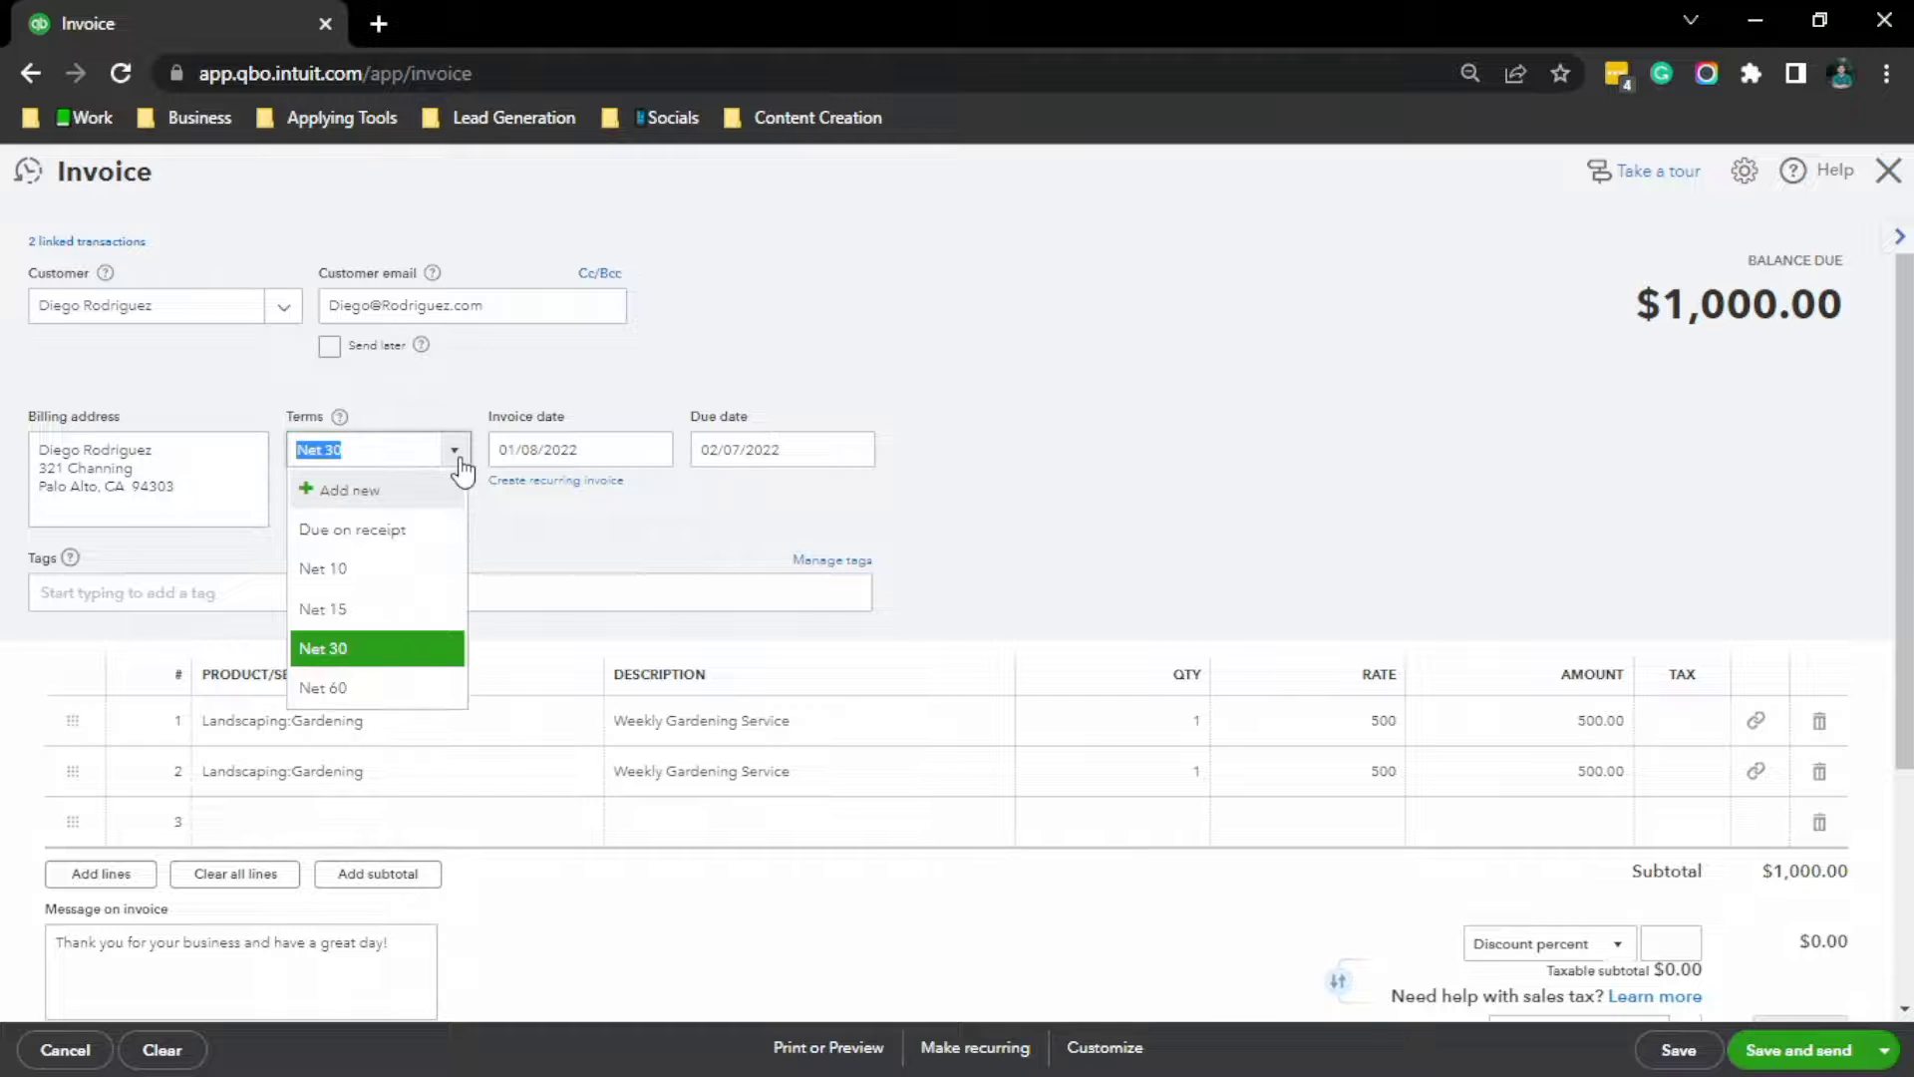
{"action": "left_click", "coordinate": [408, 531]}
{"action": "left_click", "coordinate": [623, 446]}
{"action": "type", "text": "01/15/2022"}
{"action": "key", "text": "Tab"}
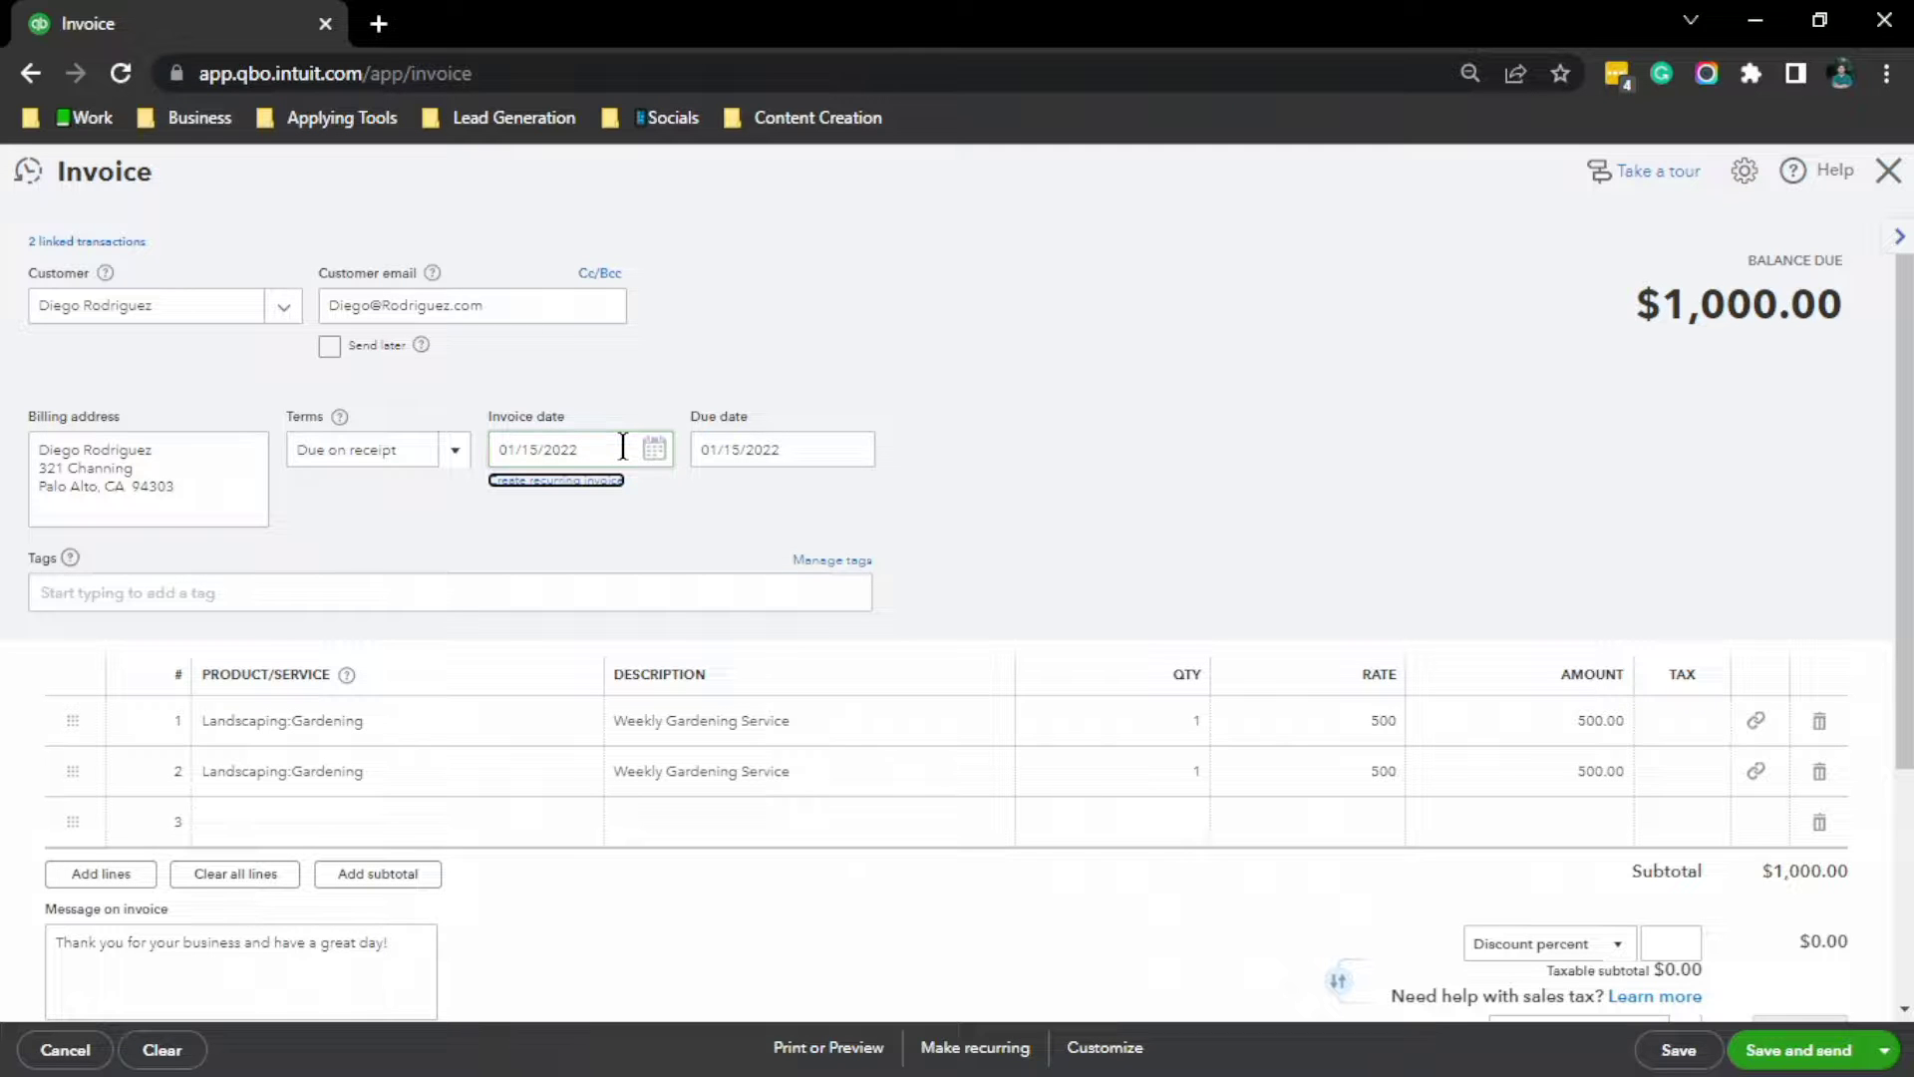
{"action": "left_click", "coordinate": [1089, 356]}
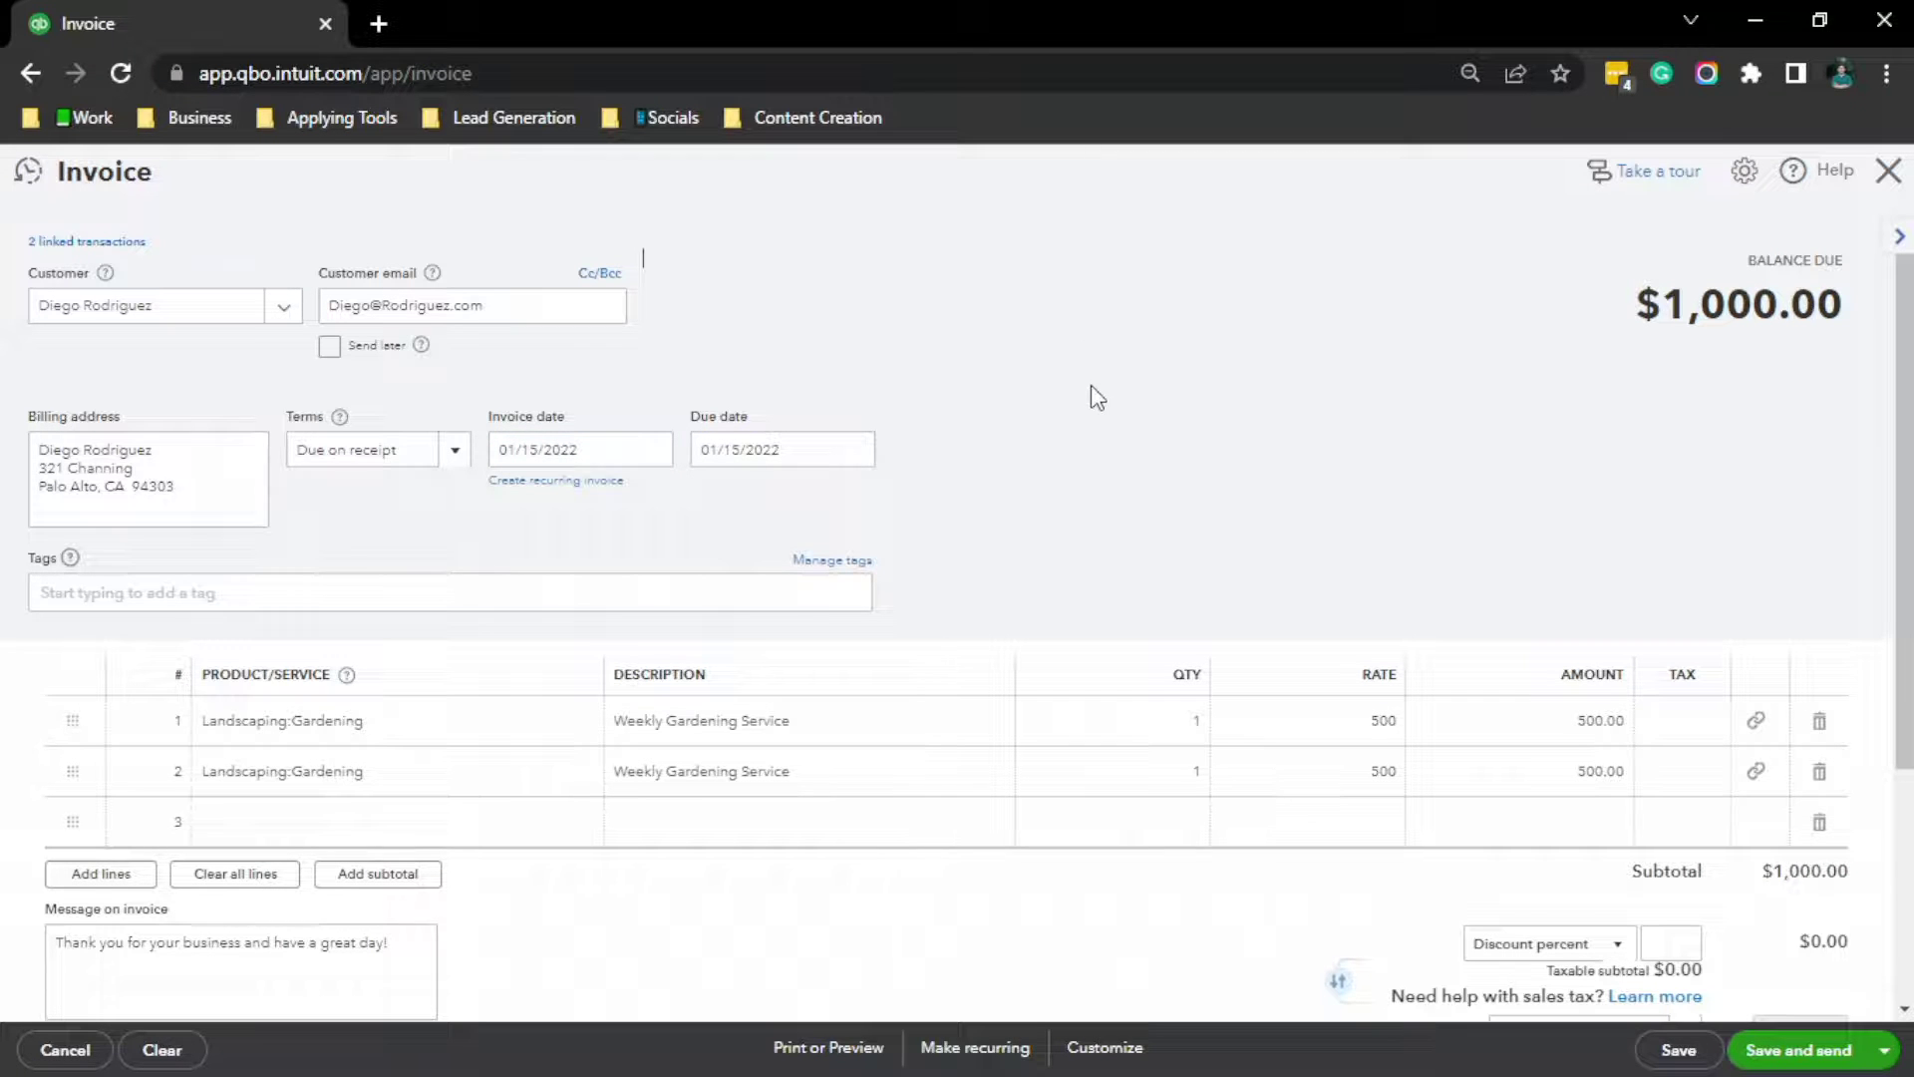
Step: Save and close the customer's invoice for the two linked charges
{"action": "left_click", "coordinate": [1884, 1050]}
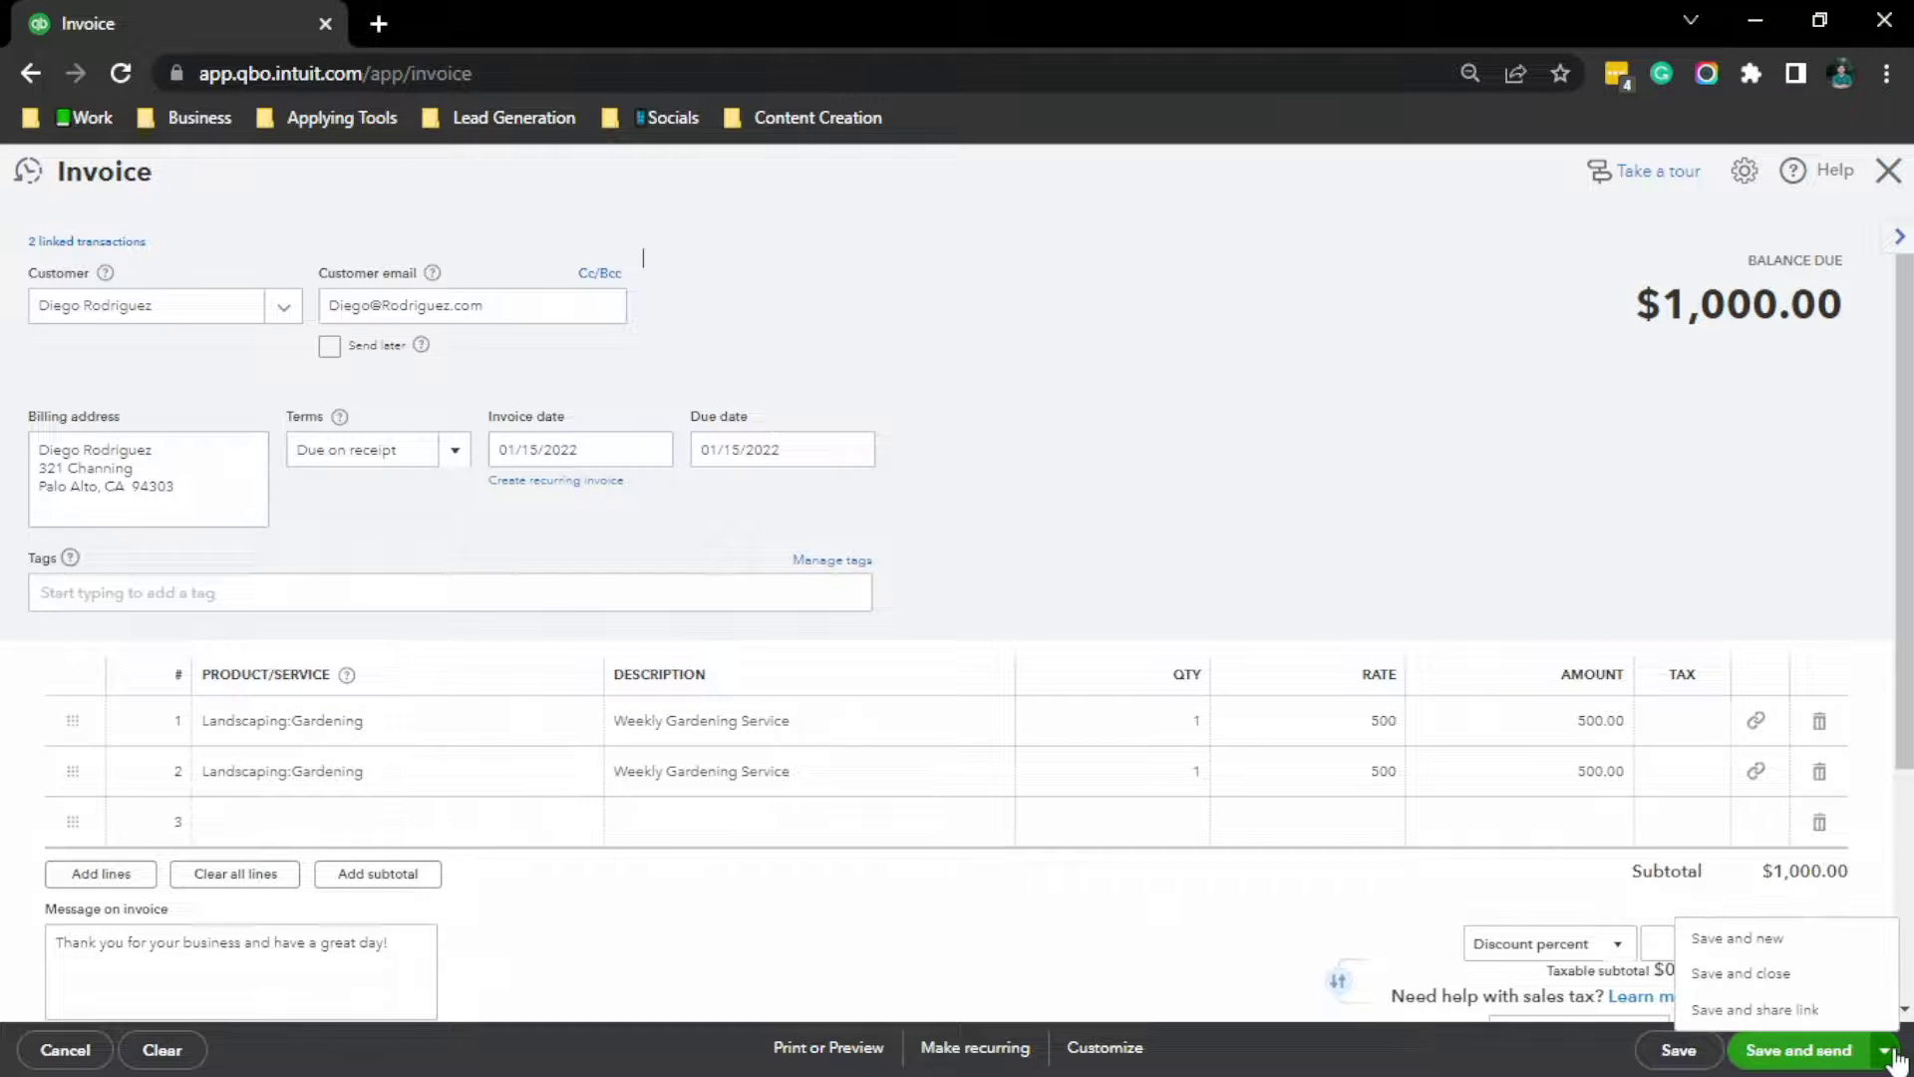
{"action": "left_click", "coordinate": [1864, 984]}
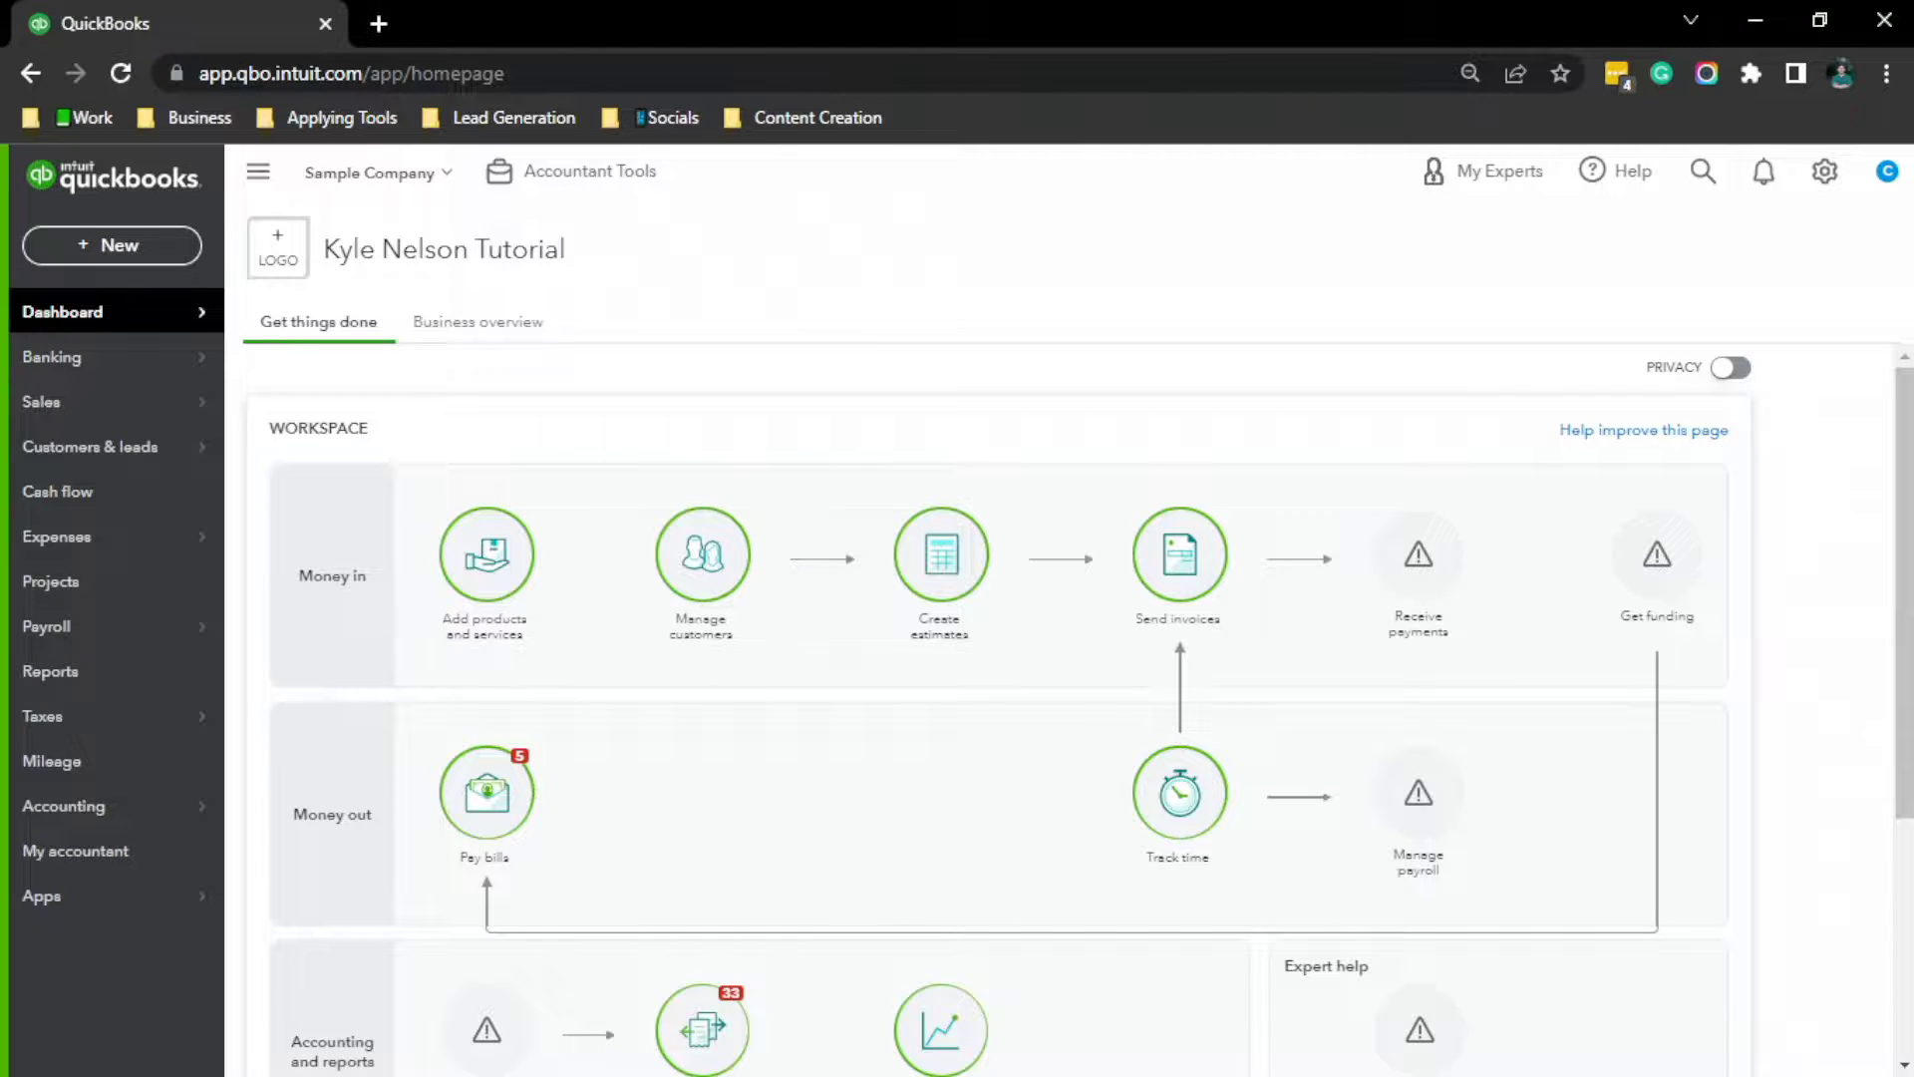
Step: Open the projects list and dismiss the notice about missing hourly cost rates
{"action": "left_click", "coordinate": [78, 589]}
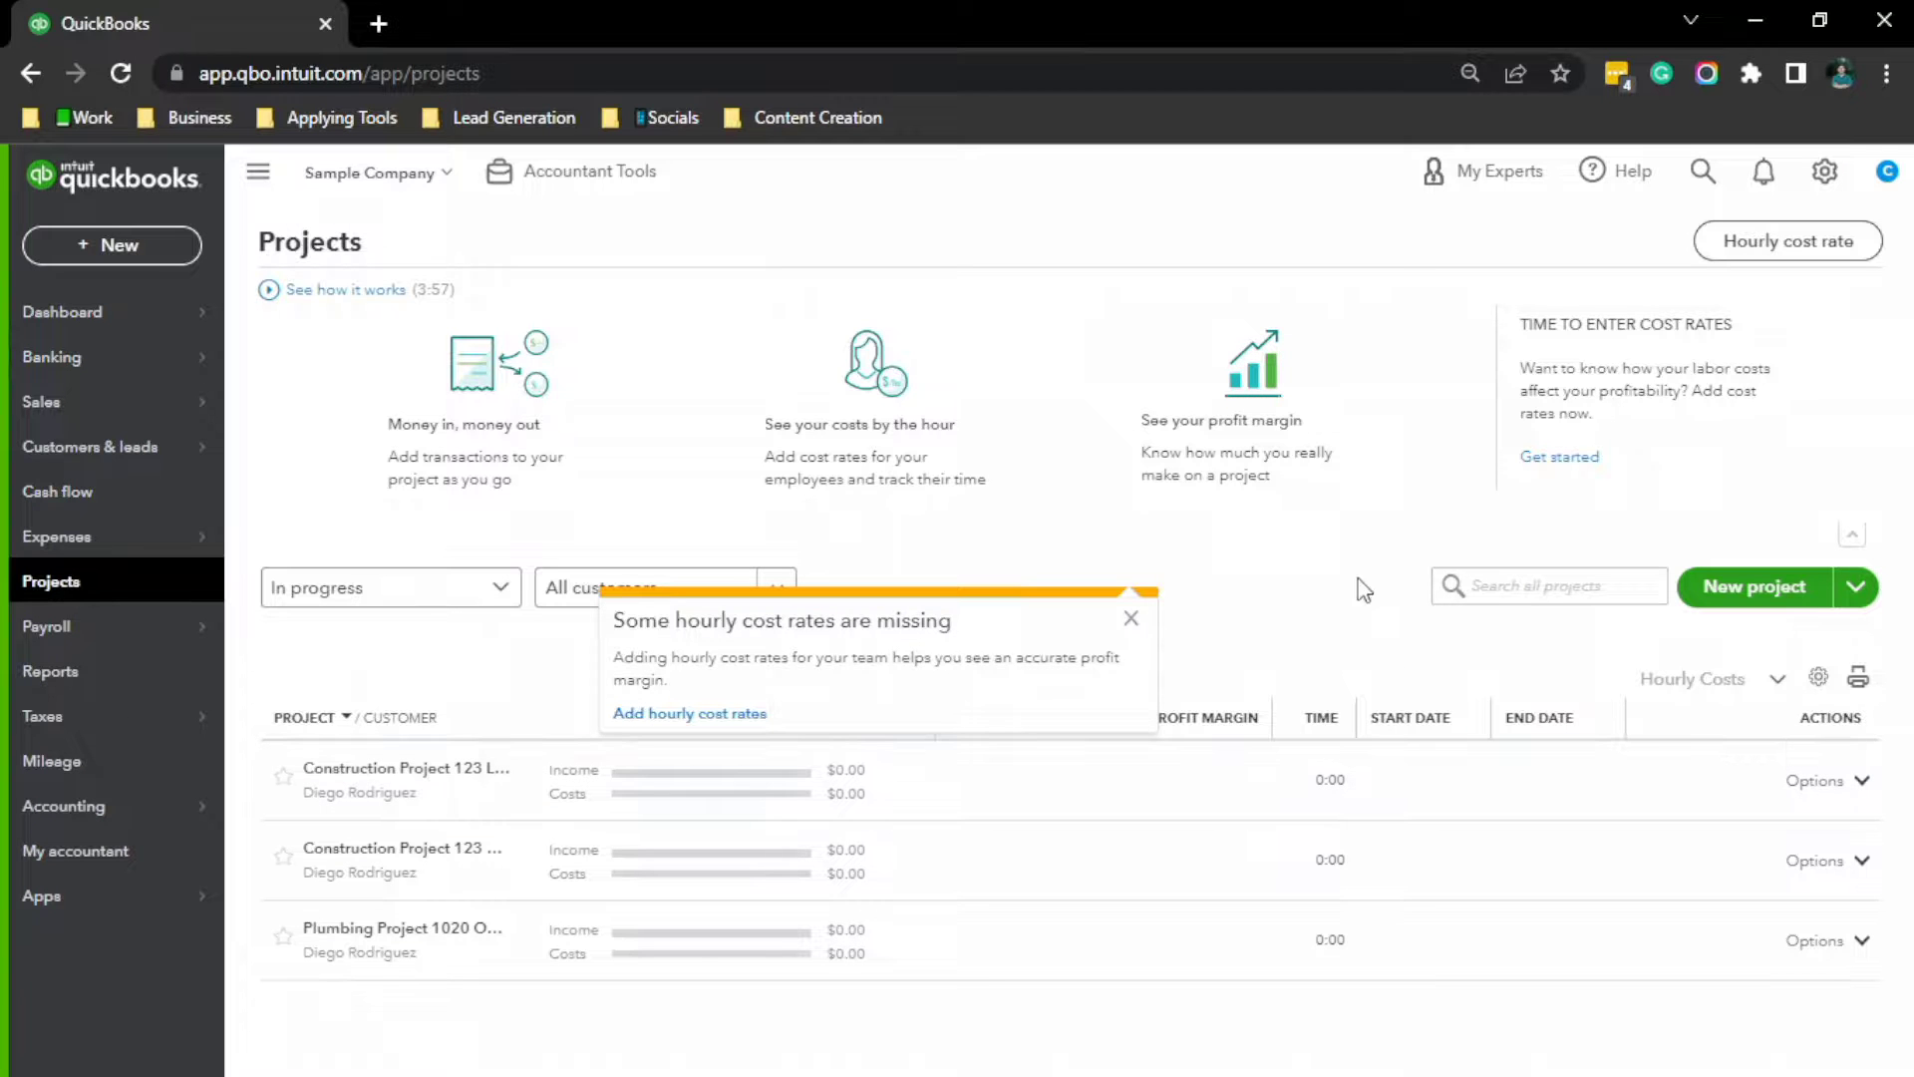
{"action": "left_click", "coordinate": [1130, 618]}
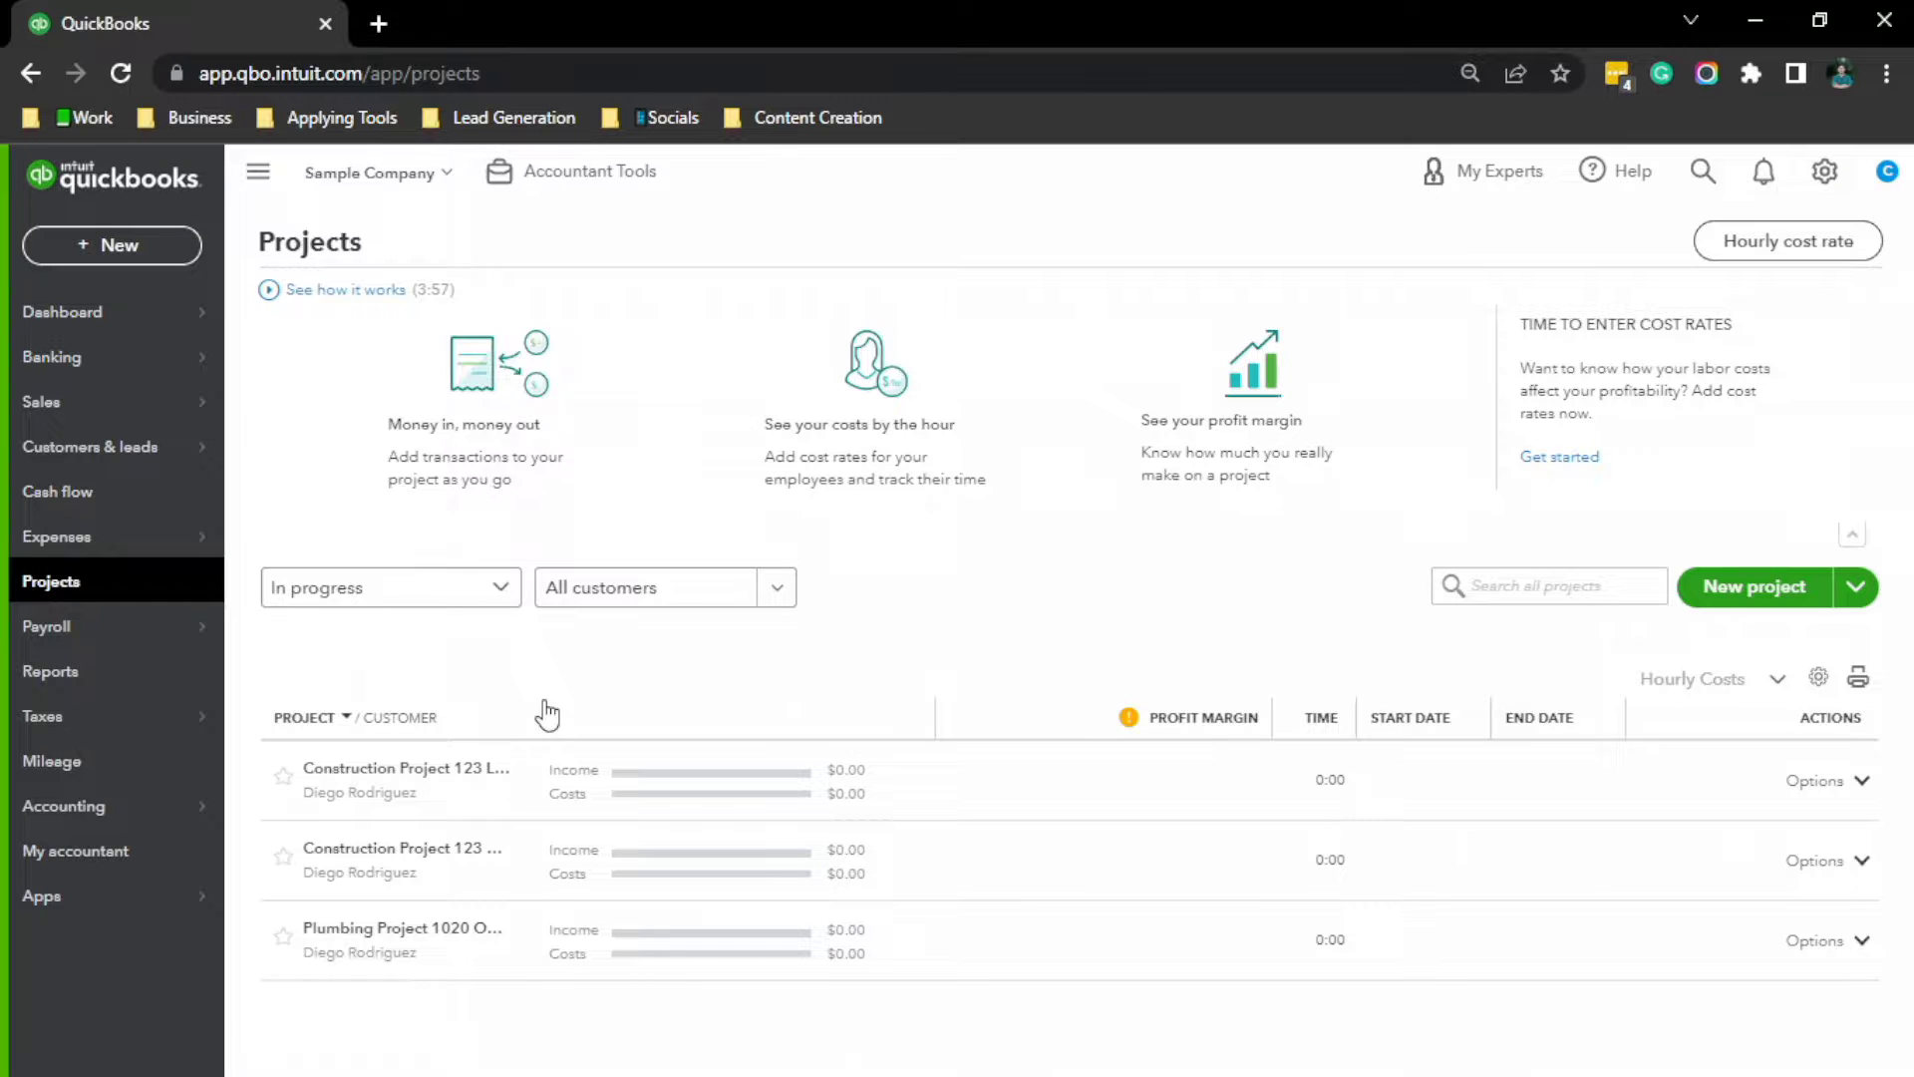
Step: Create a new delayed charge and assign it to Construction Project 123 Lovera
{"action": "left_click", "coordinate": [140, 241]}
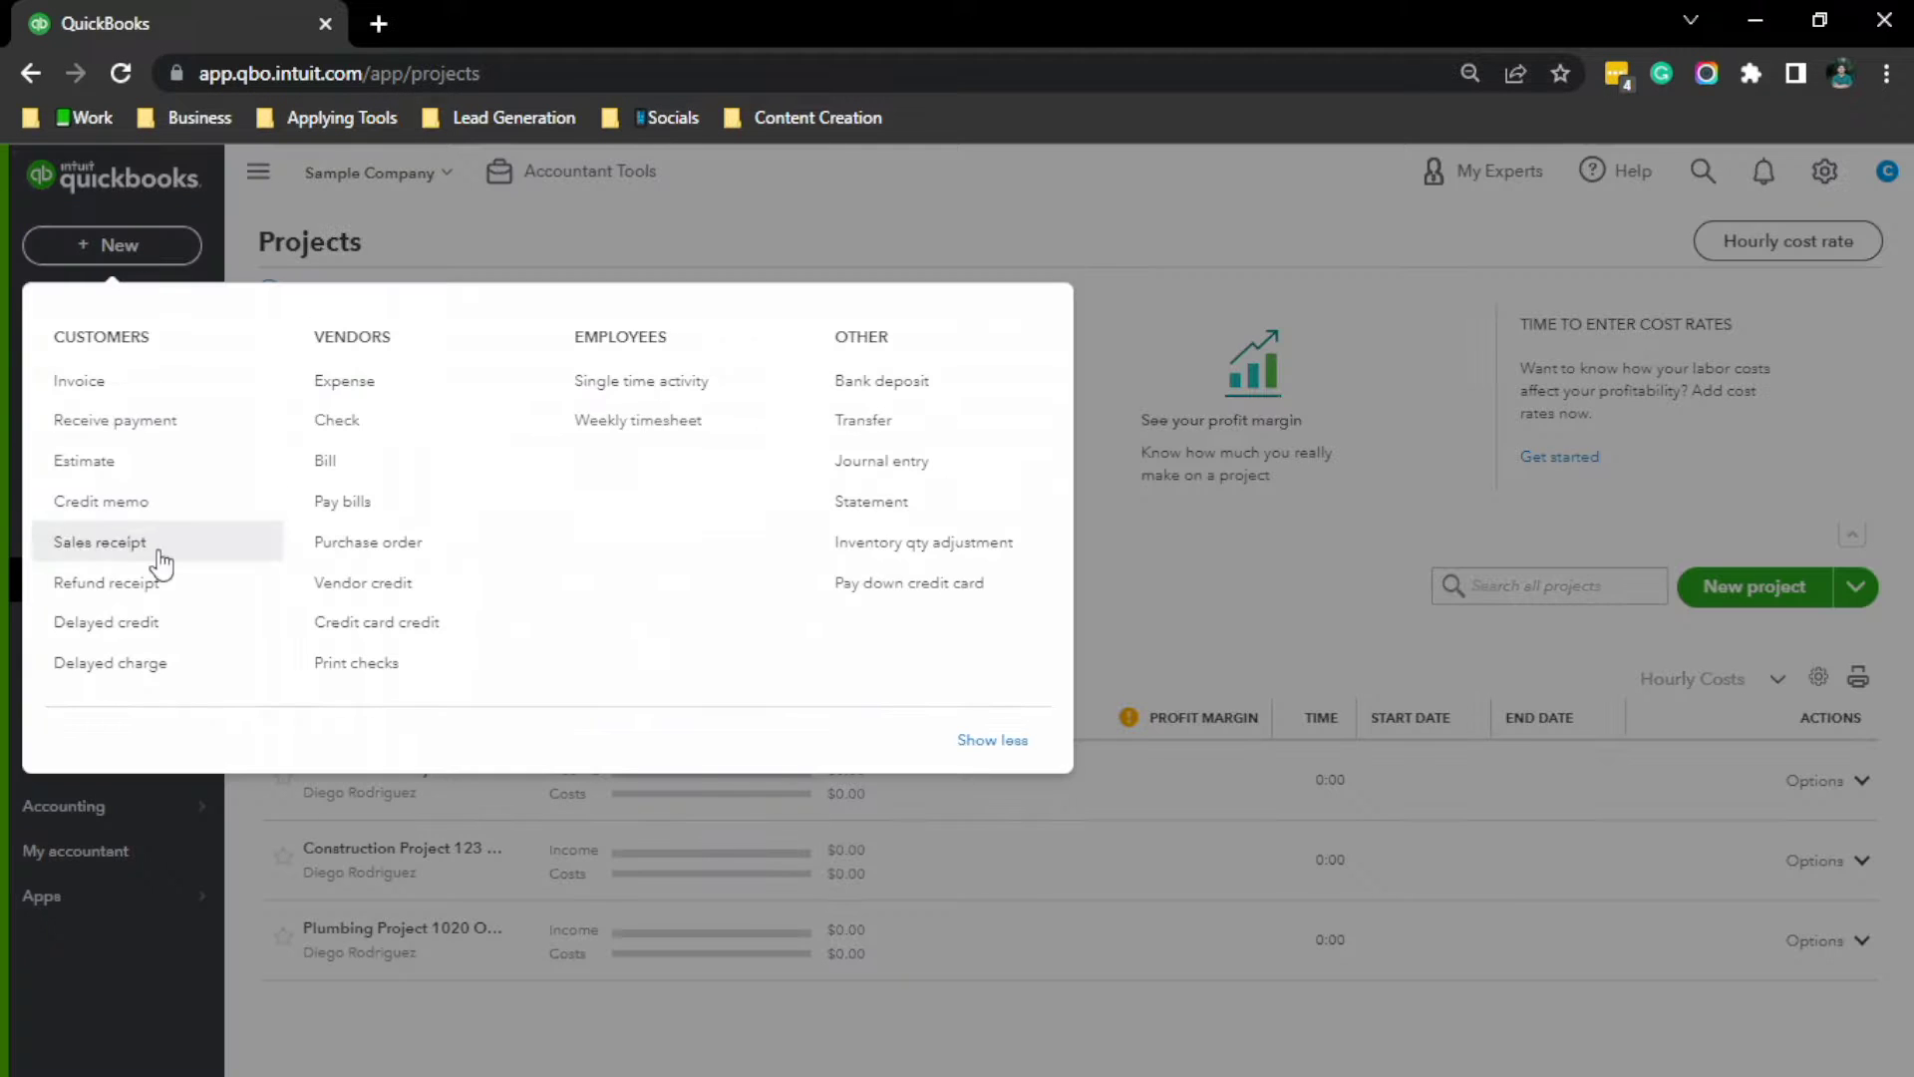
{"action": "left_click", "coordinate": [148, 665]}
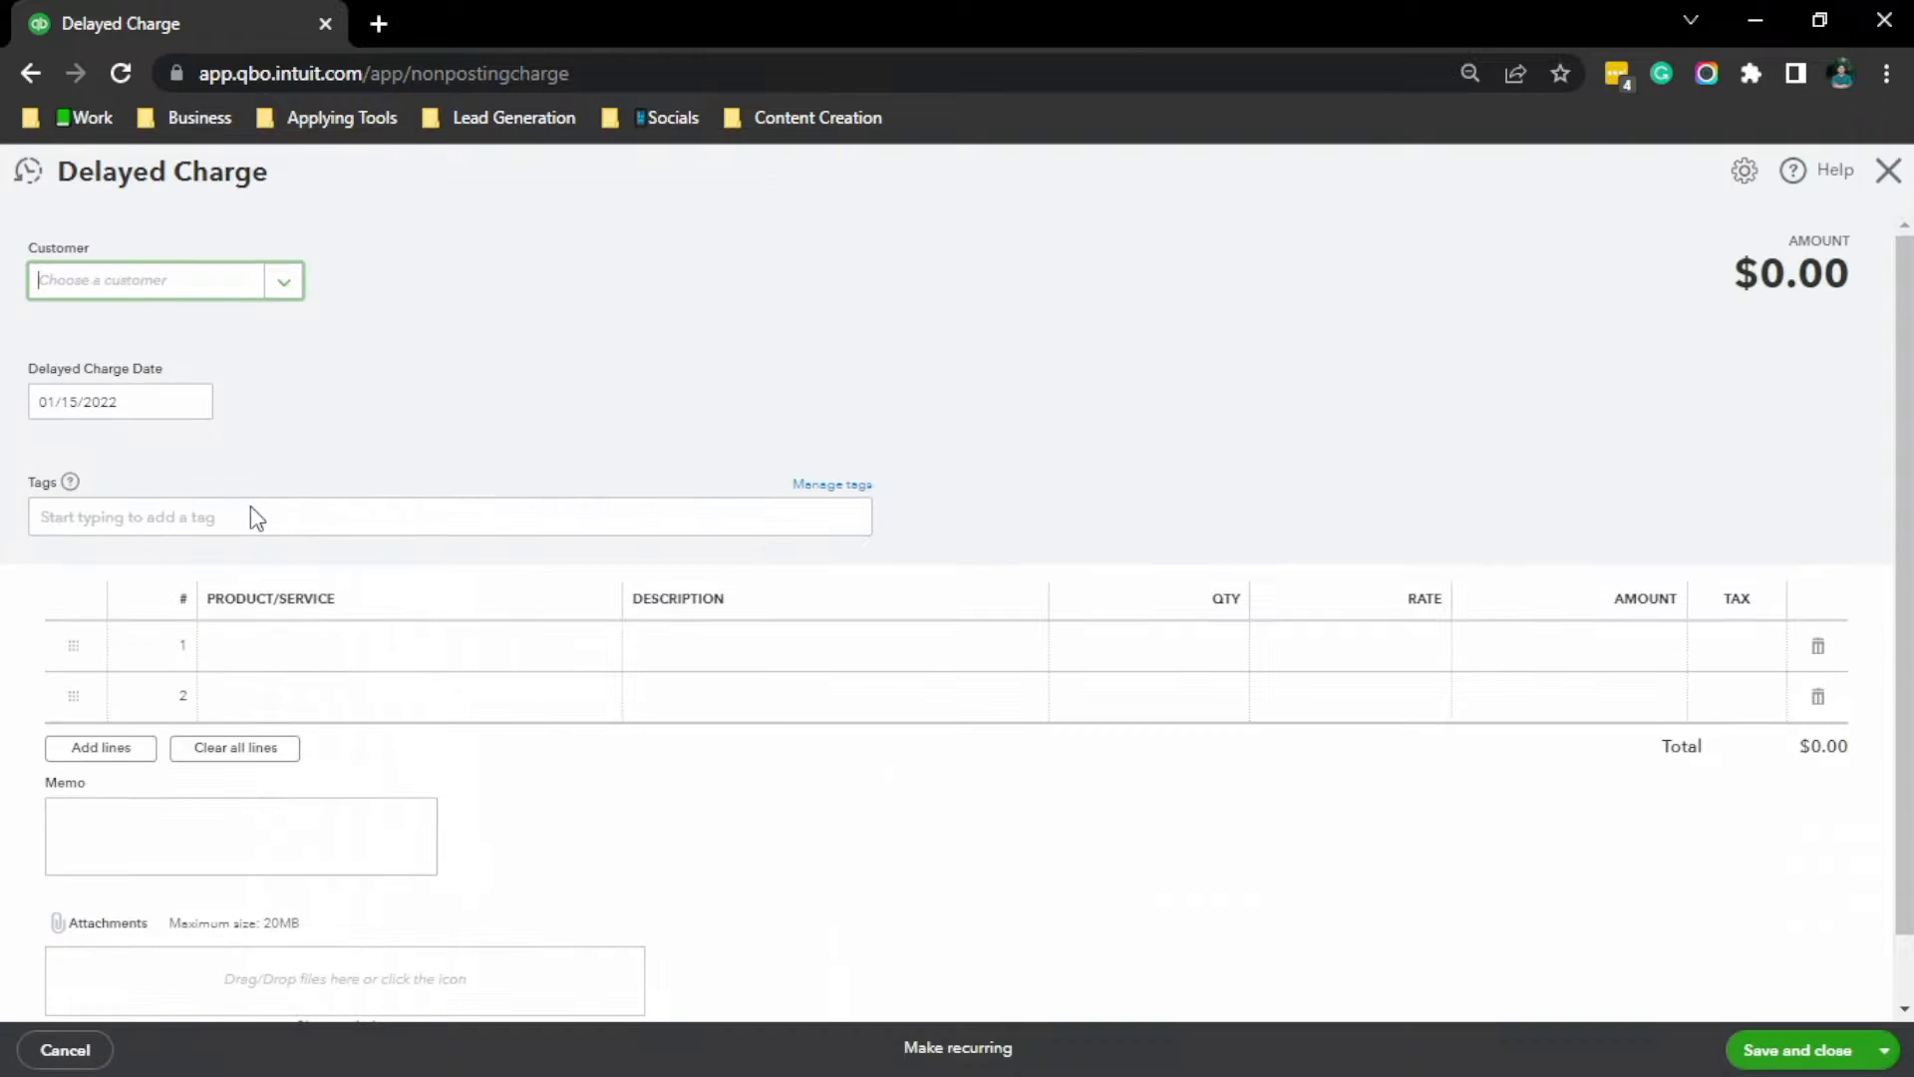
{"action": "left_click", "coordinate": [166, 290]}
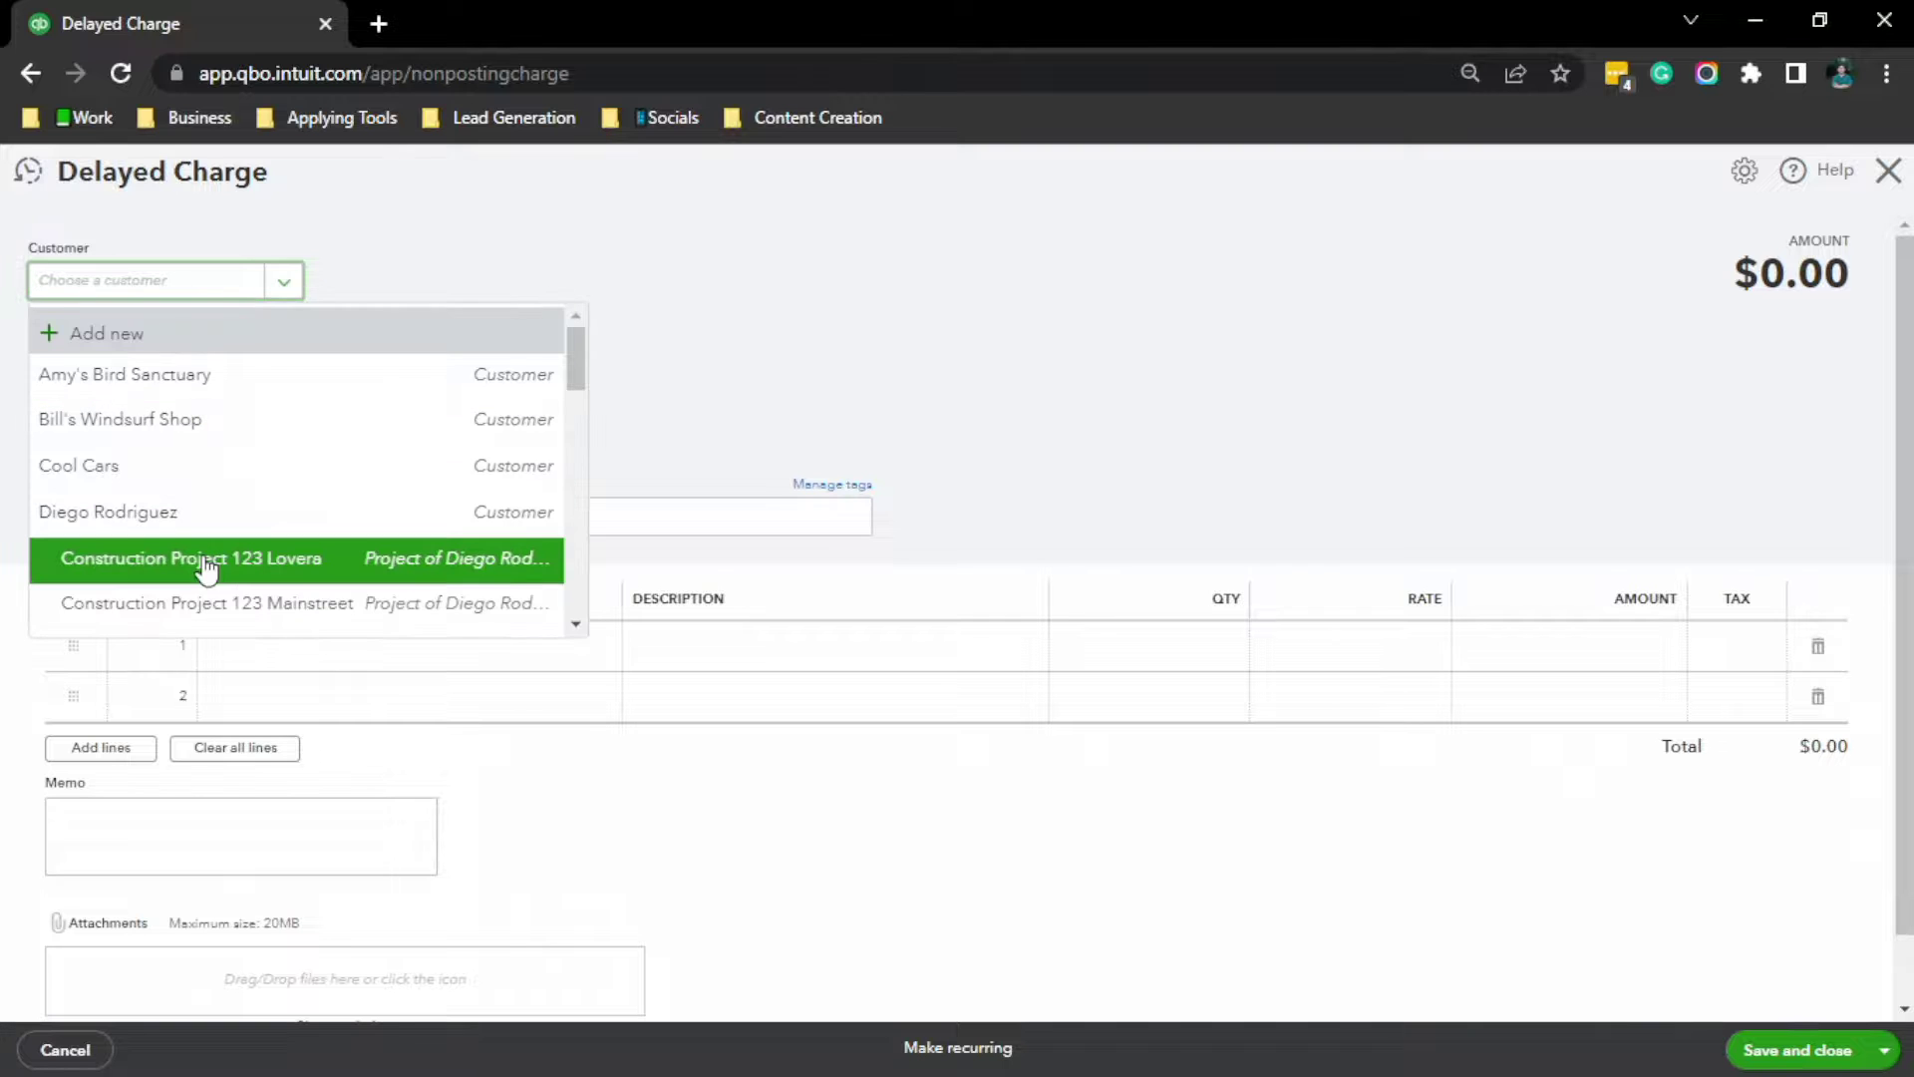
{"action": "left_click", "coordinate": [299, 573]}
Step: Set the delayed charge's date to 02/14/2022
{"action": "left_click", "coordinate": [129, 392]}
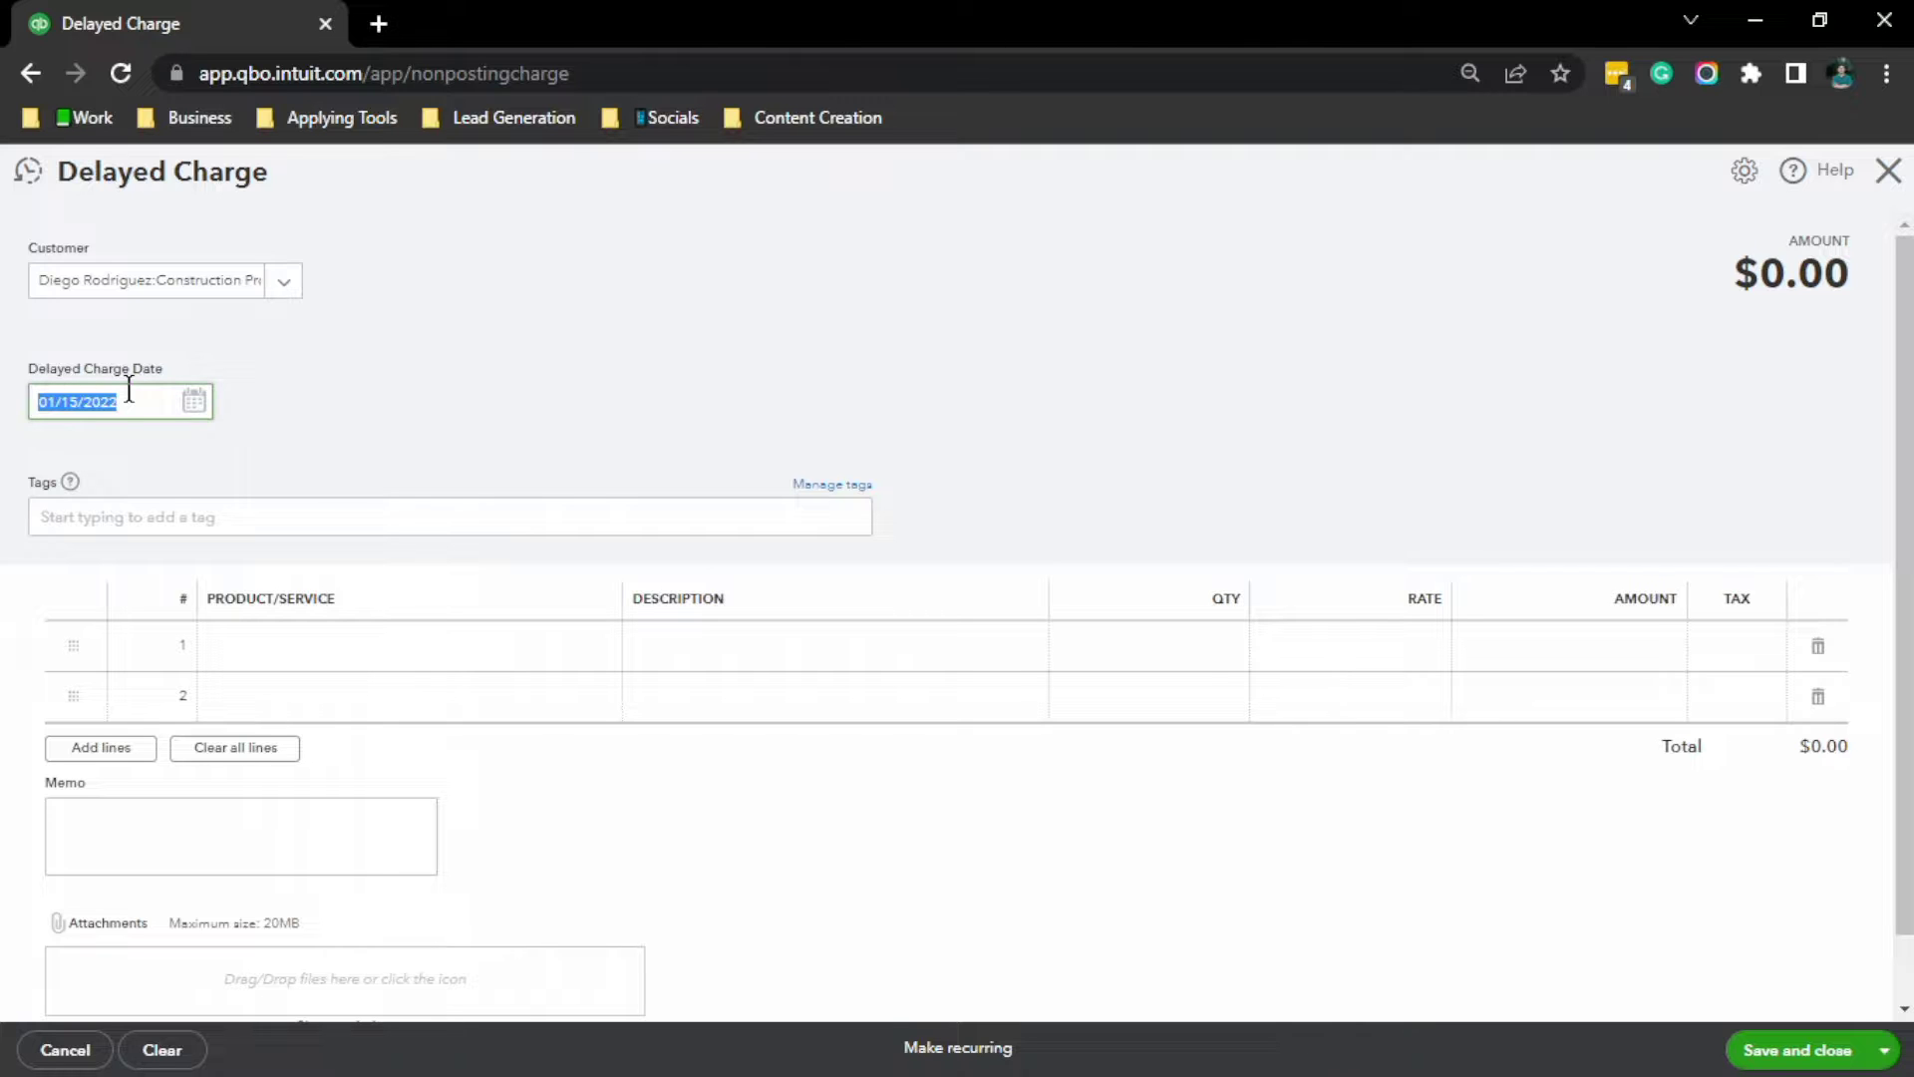
{"action": "type", "text": "011"}
{"action": "key", "text": "BackSpace"}
{"action": "key", "text": "BackSpace"}
{"action": "key", "text": "BackSpace"}
{"action": "type", "text": "021422"}
{"action": "type", "text": "022"}
{"action": "key", "text": "Tab"}
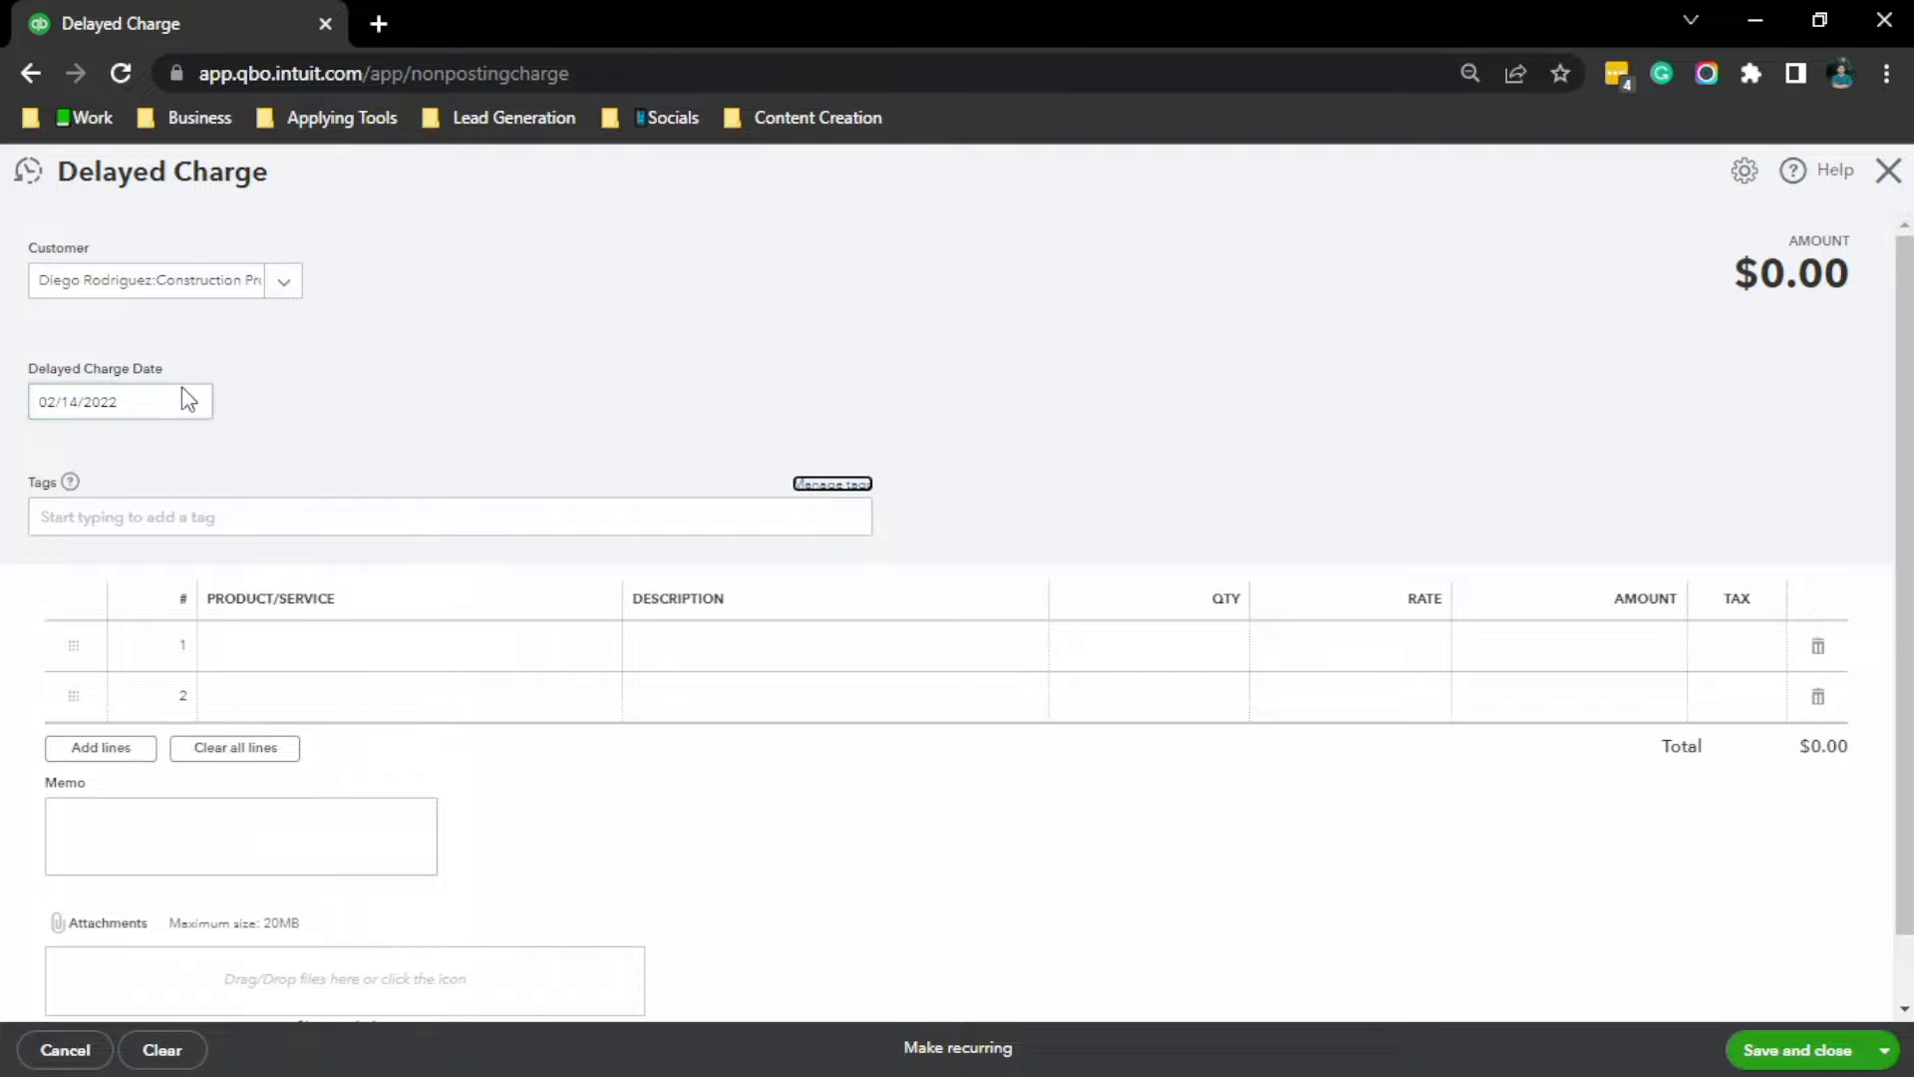
Step: Add the Gardening service at a rate of 500 to the delayed charge, save it and start a new one
{"action": "left_click", "coordinate": [526, 666]}
{"action": "left_click", "coordinate": [513, 660]}
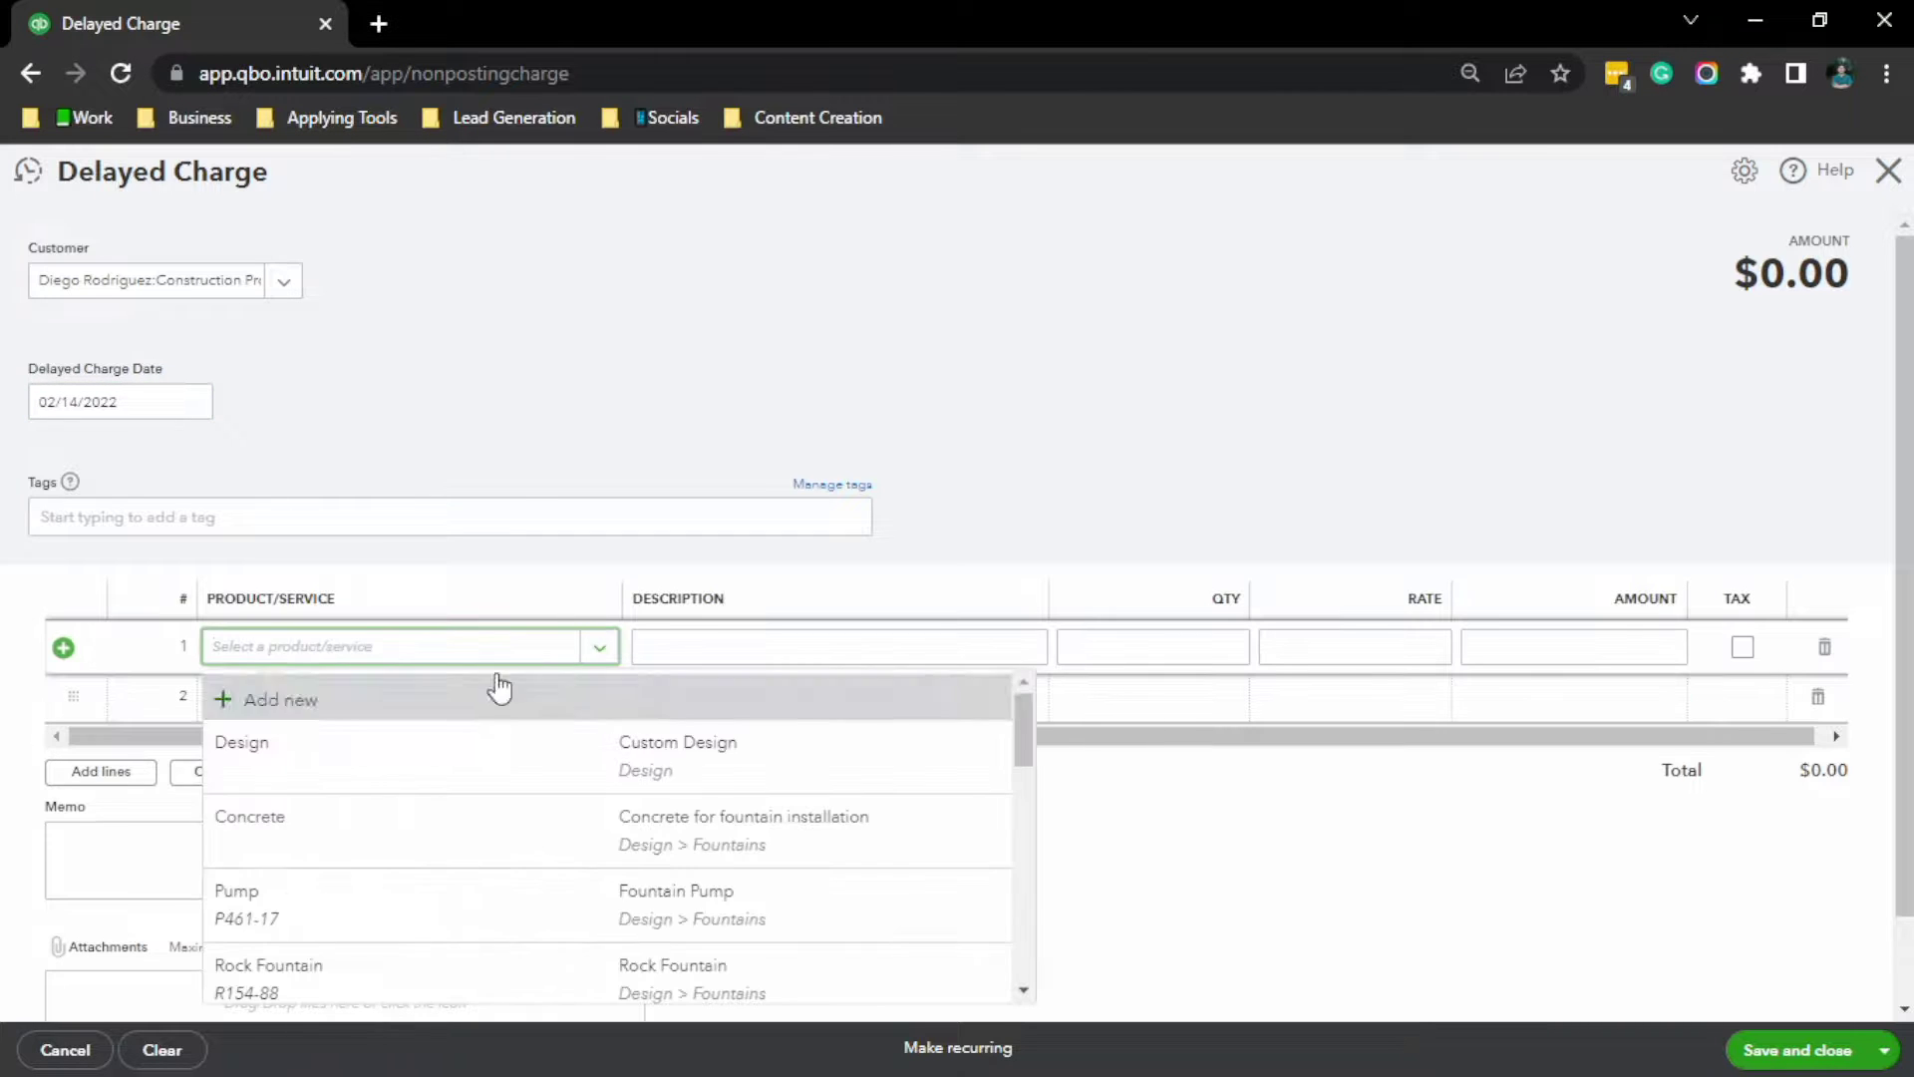
{"action": "scroll", "coordinate": [454, 864], "scroll_direction": "down", "scroll_amount": 5}
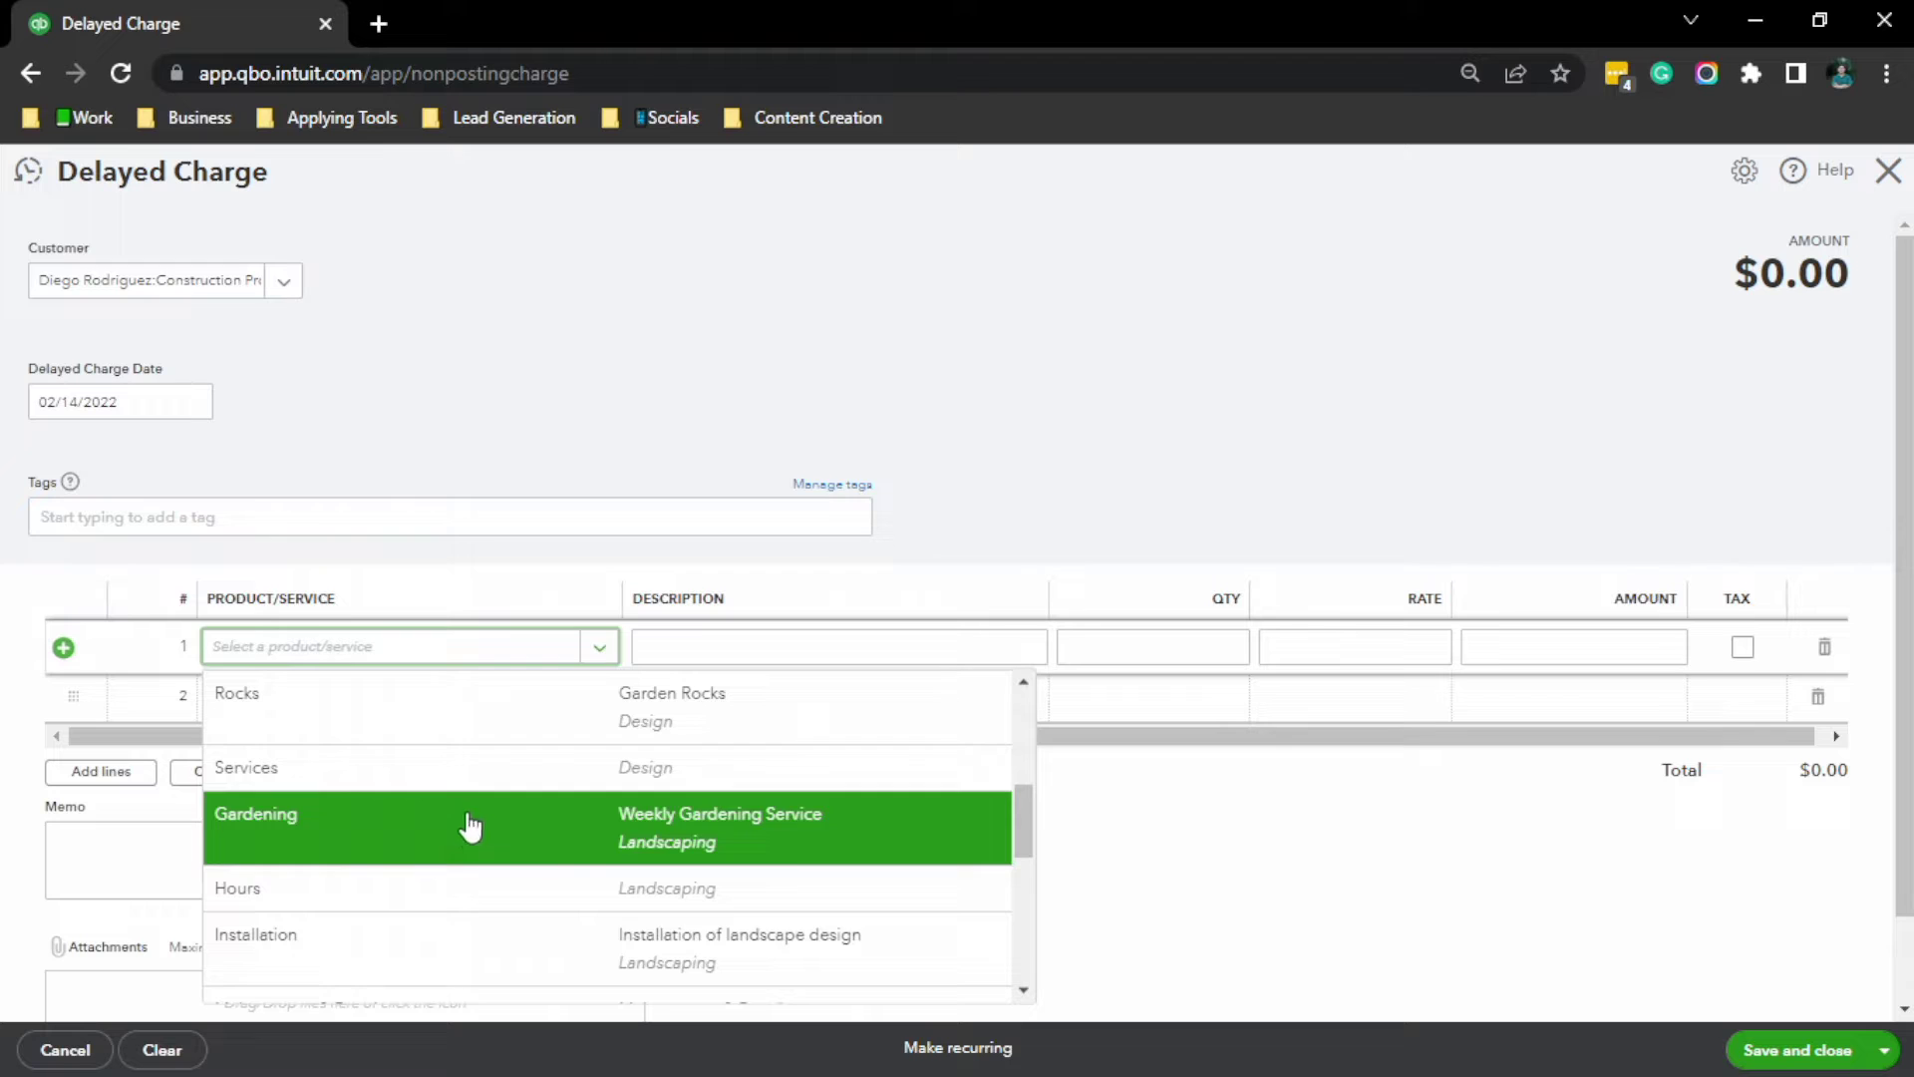
{"action": "left_click", "coordinate": [469, 824]}
{"action": "left_click", "coordinate": [1358, 650]}
{"action": "type", "text": "500"}
{"action": "left_click", "coordinate": [1559, 520]}
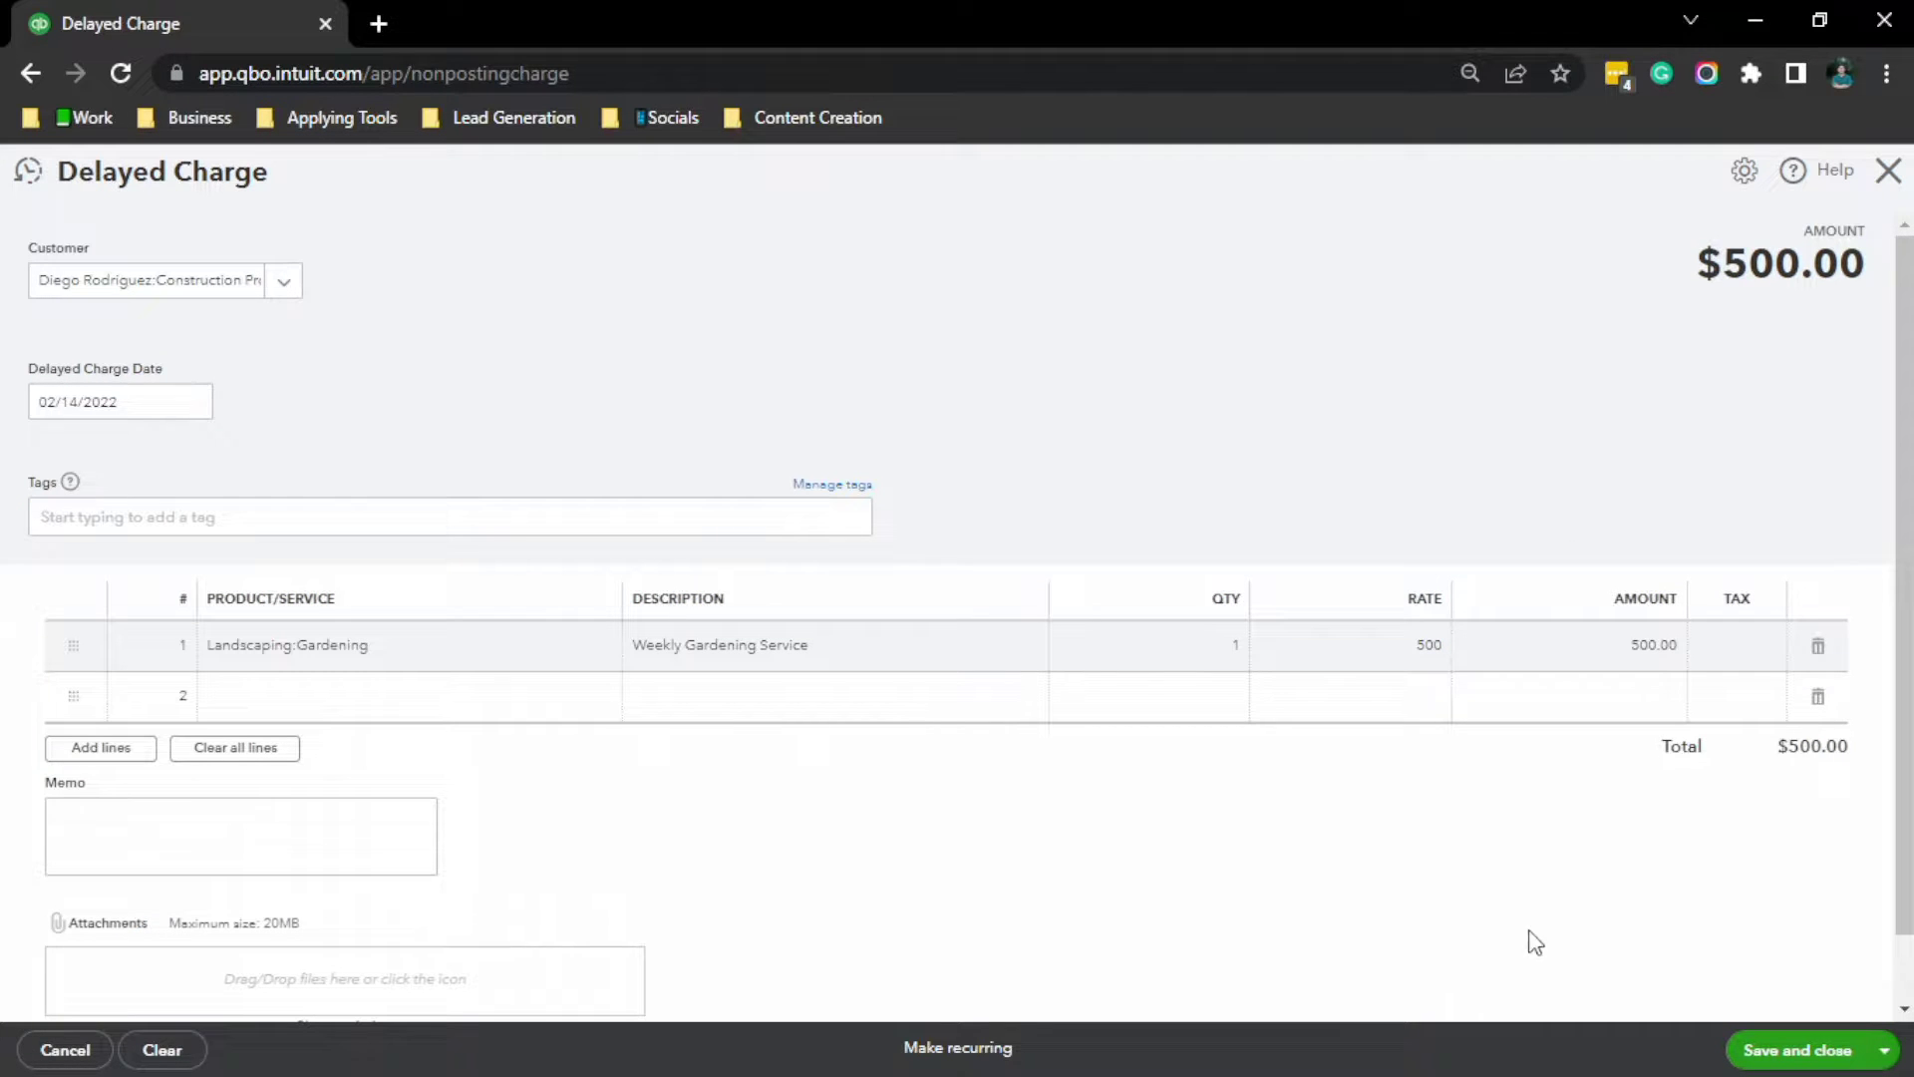
{"action": "left_click", "coordinate": [1879, 1052]}
{"action": "left_click", "coordinate": [1838, 1013]}
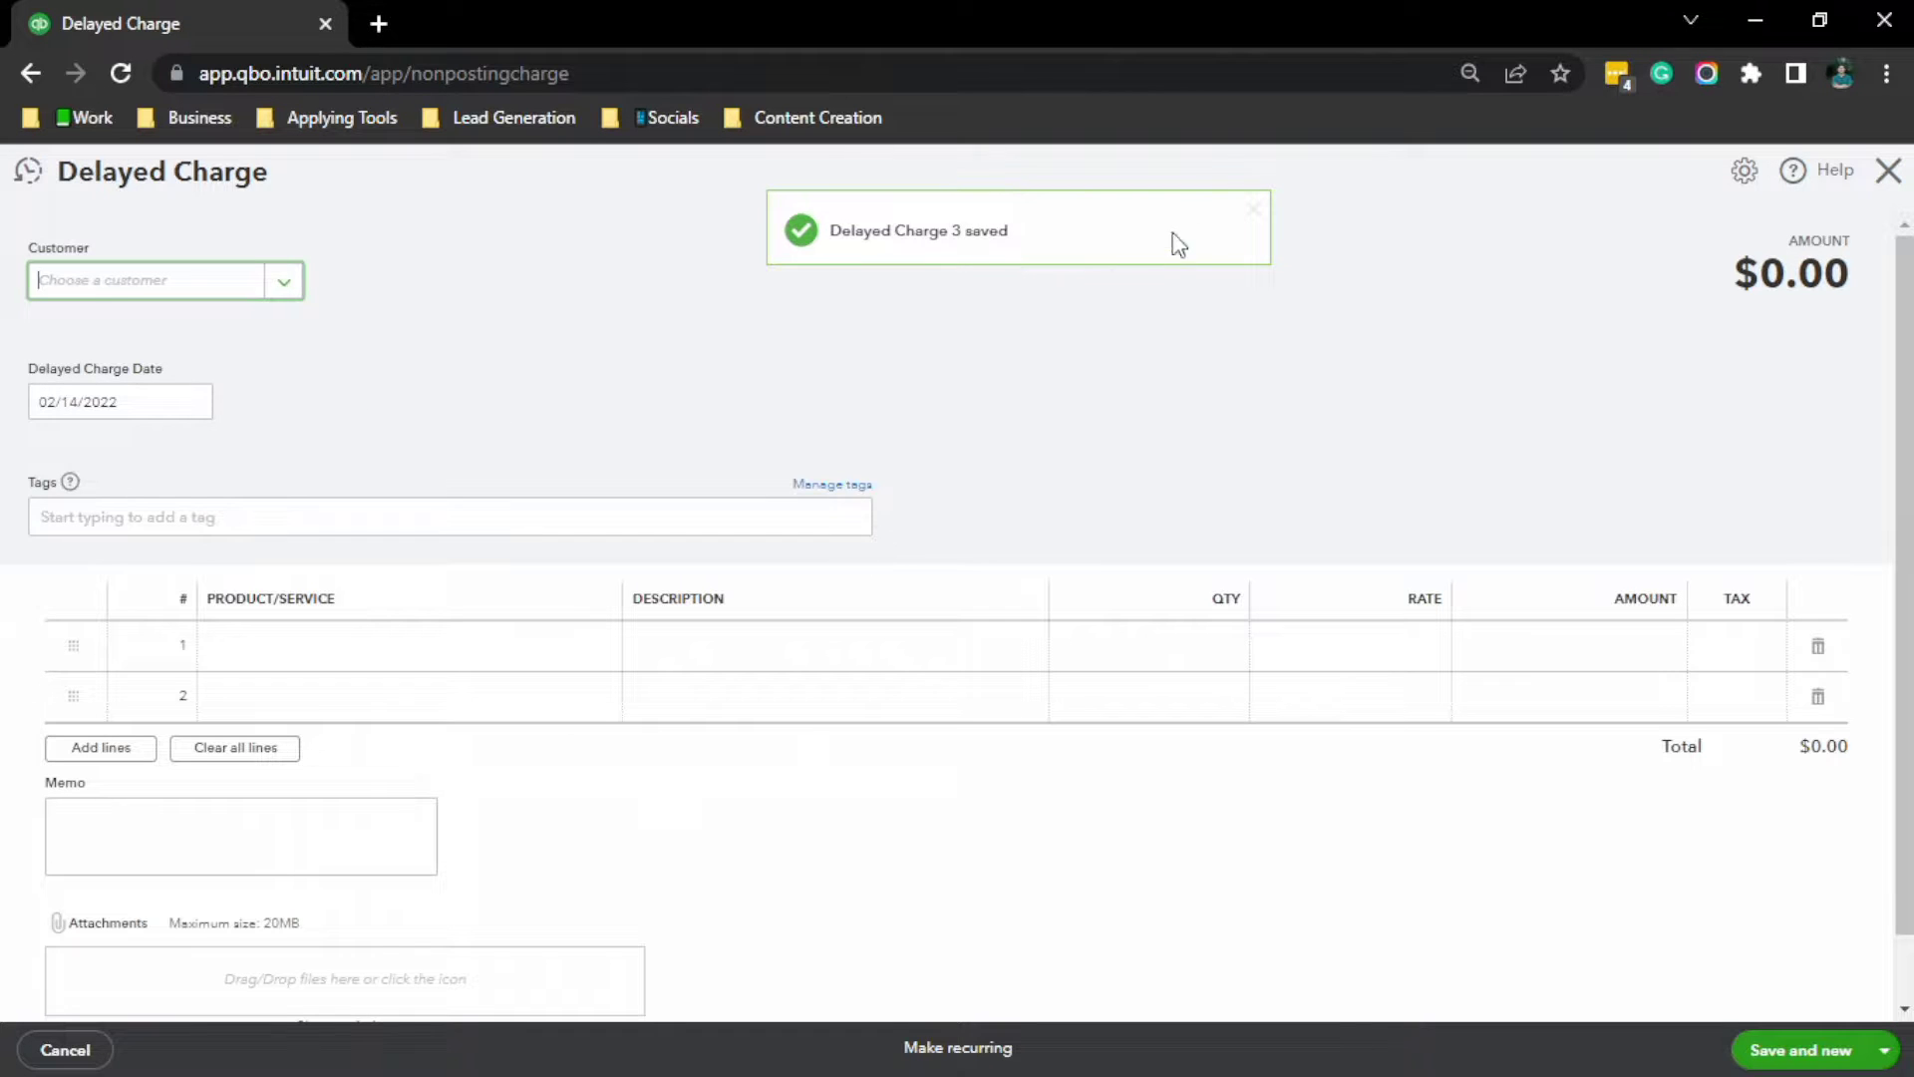
Step: Record a delayed charge for Construction Project 123 Mainstreet with Gardening at a rate of 500, save it and start a new one
{"action": "left_click", "coordinate": [78, 283]}
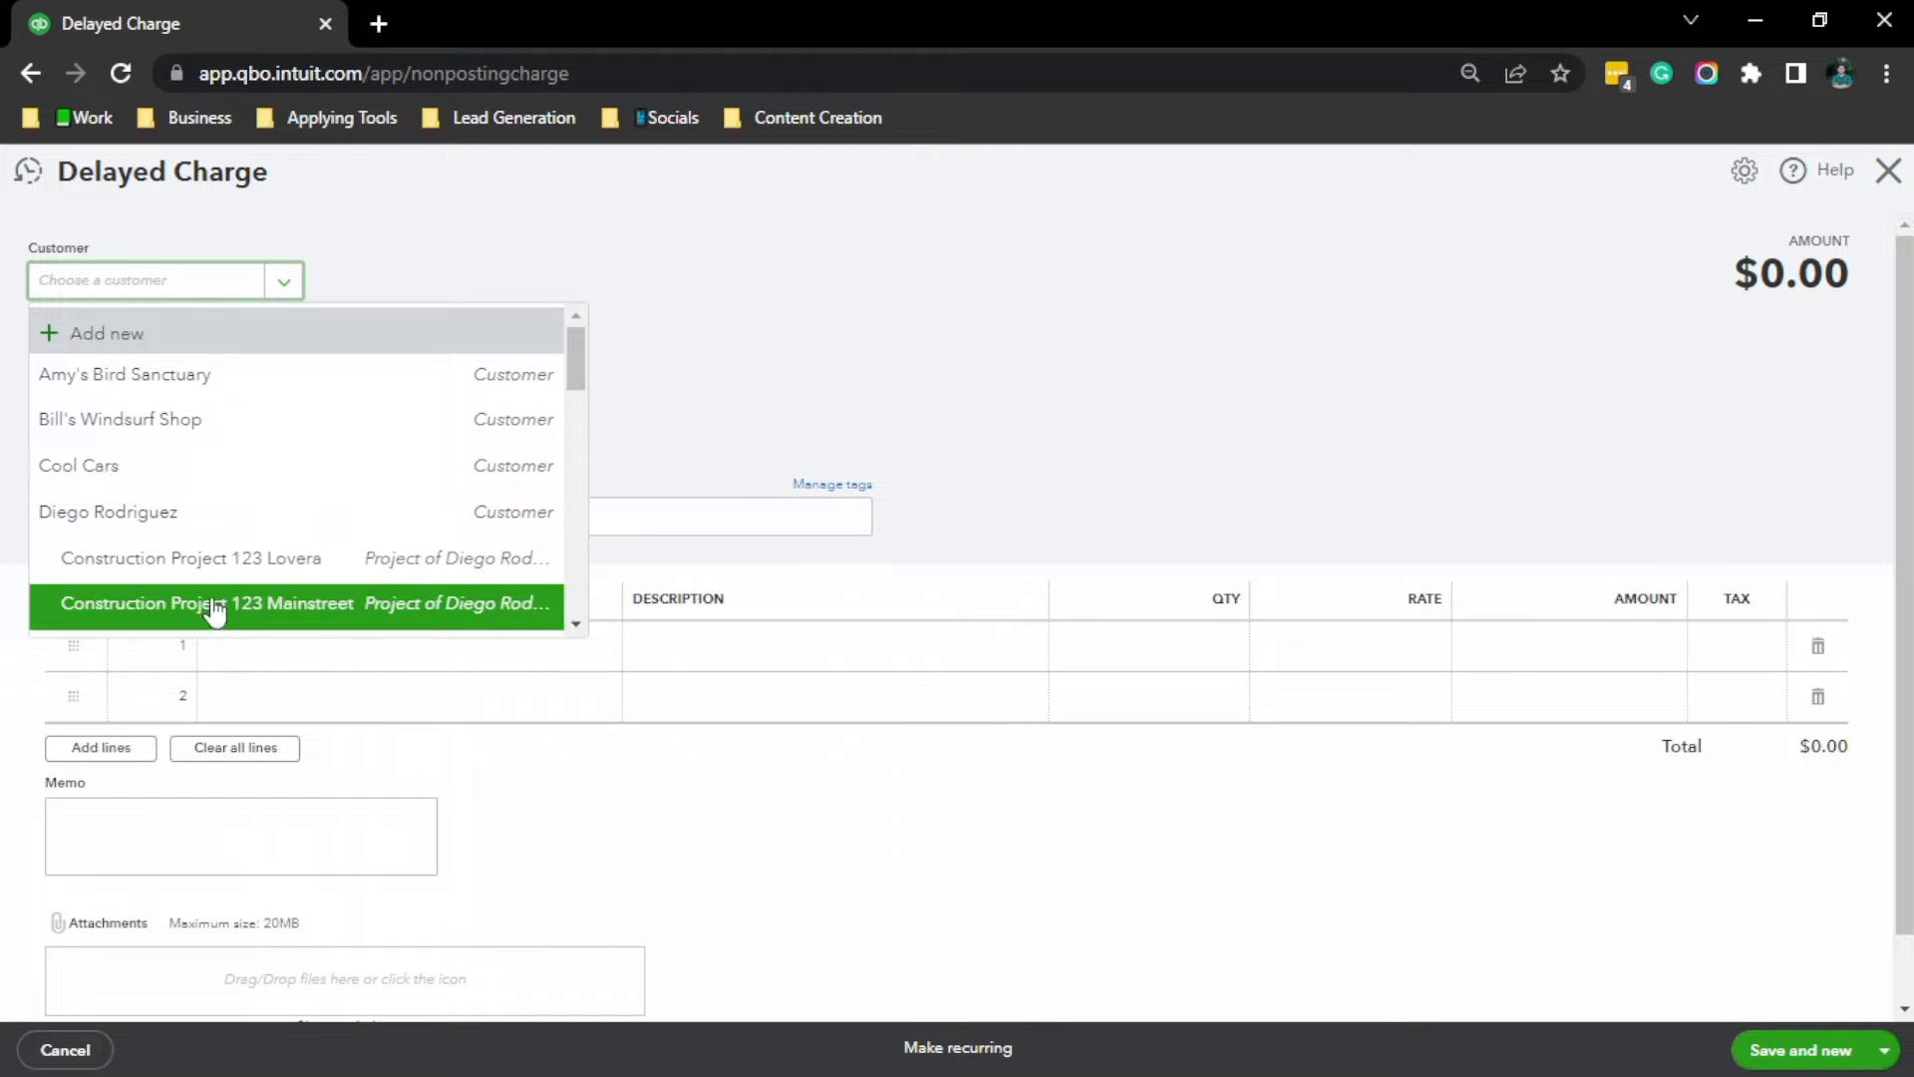
{"action": "left_click", "coordinate": [337, 604]}
{"action": "left_click", "coordinate": [339, 644]}
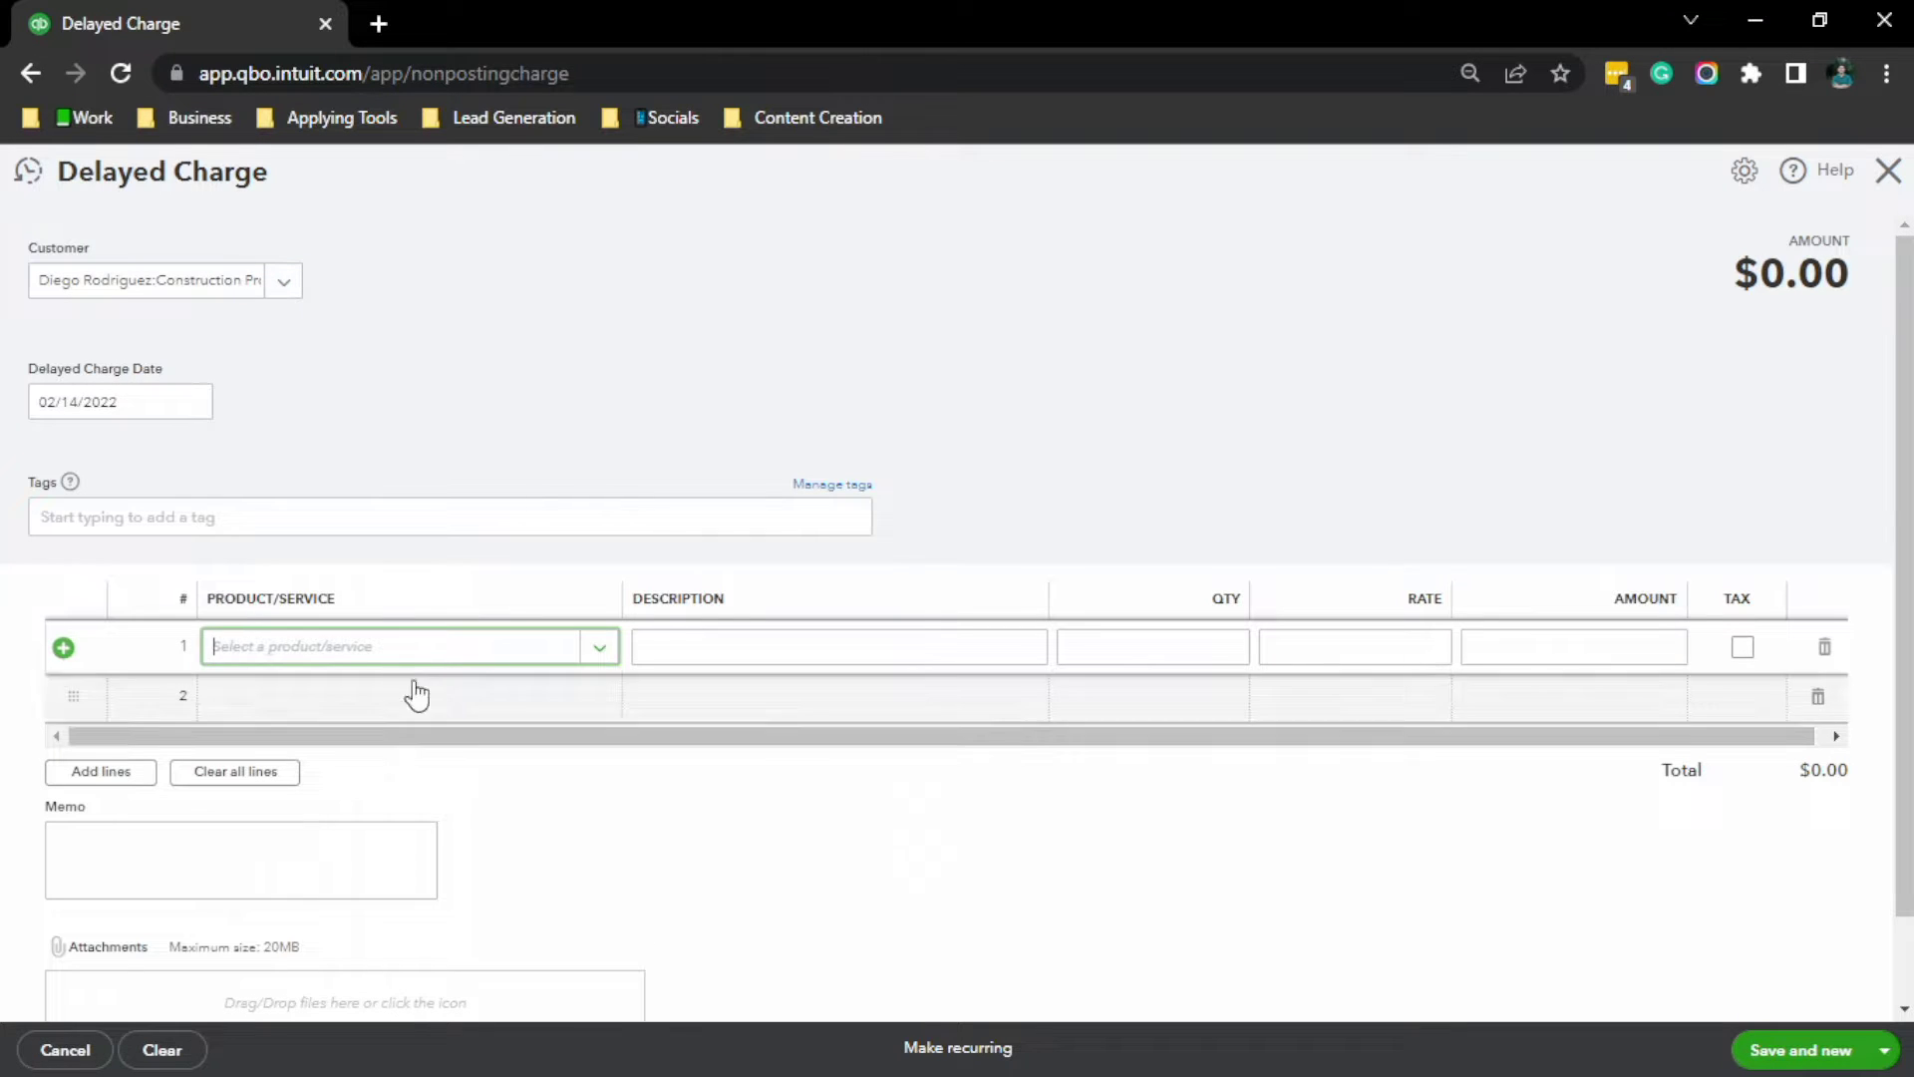
{"action": "left_click", "coordinate": [449, 658]}
{"action": "scroll", "coordinate": [429, 852], "scroll_direction": "down", "scroll_amount": 5}
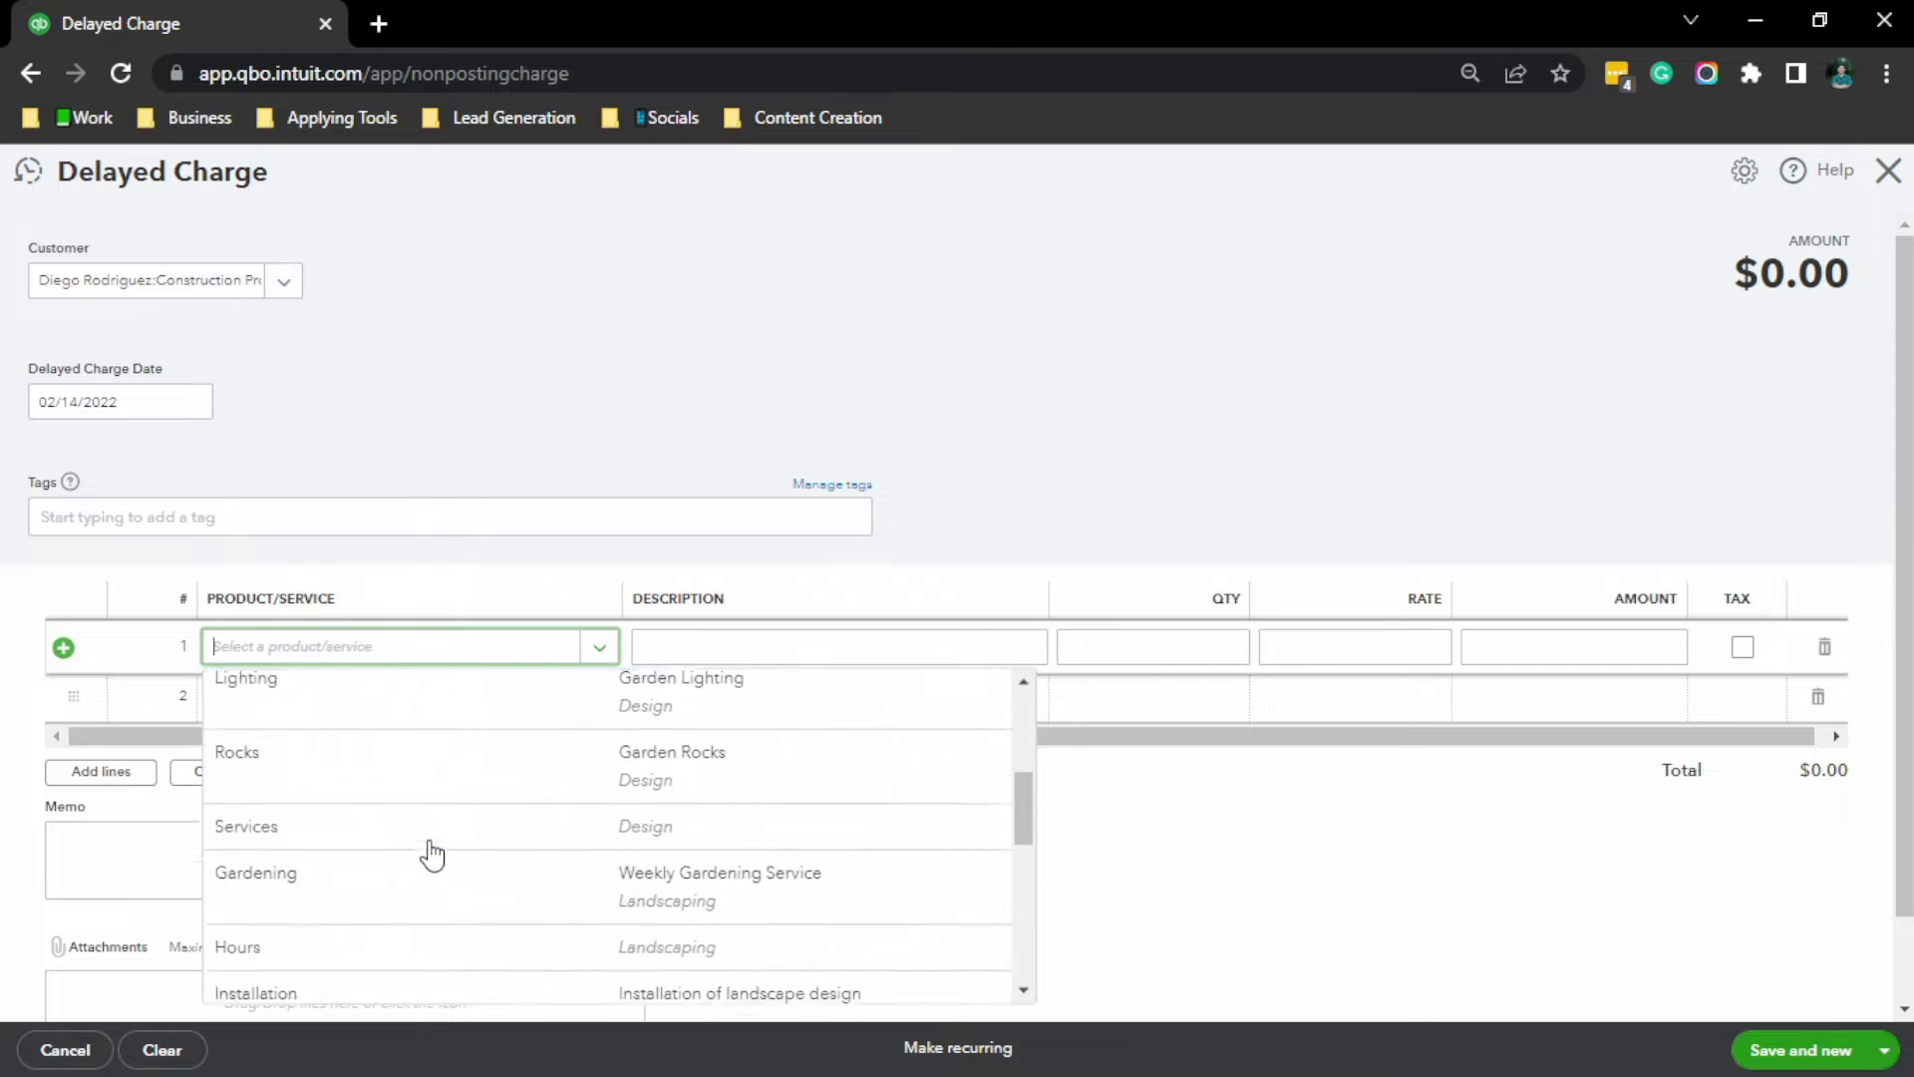
{"action": "left_click", "coordinate": [431, 852]}
{"action": "left_click", "coordinate": [1346, 648]}
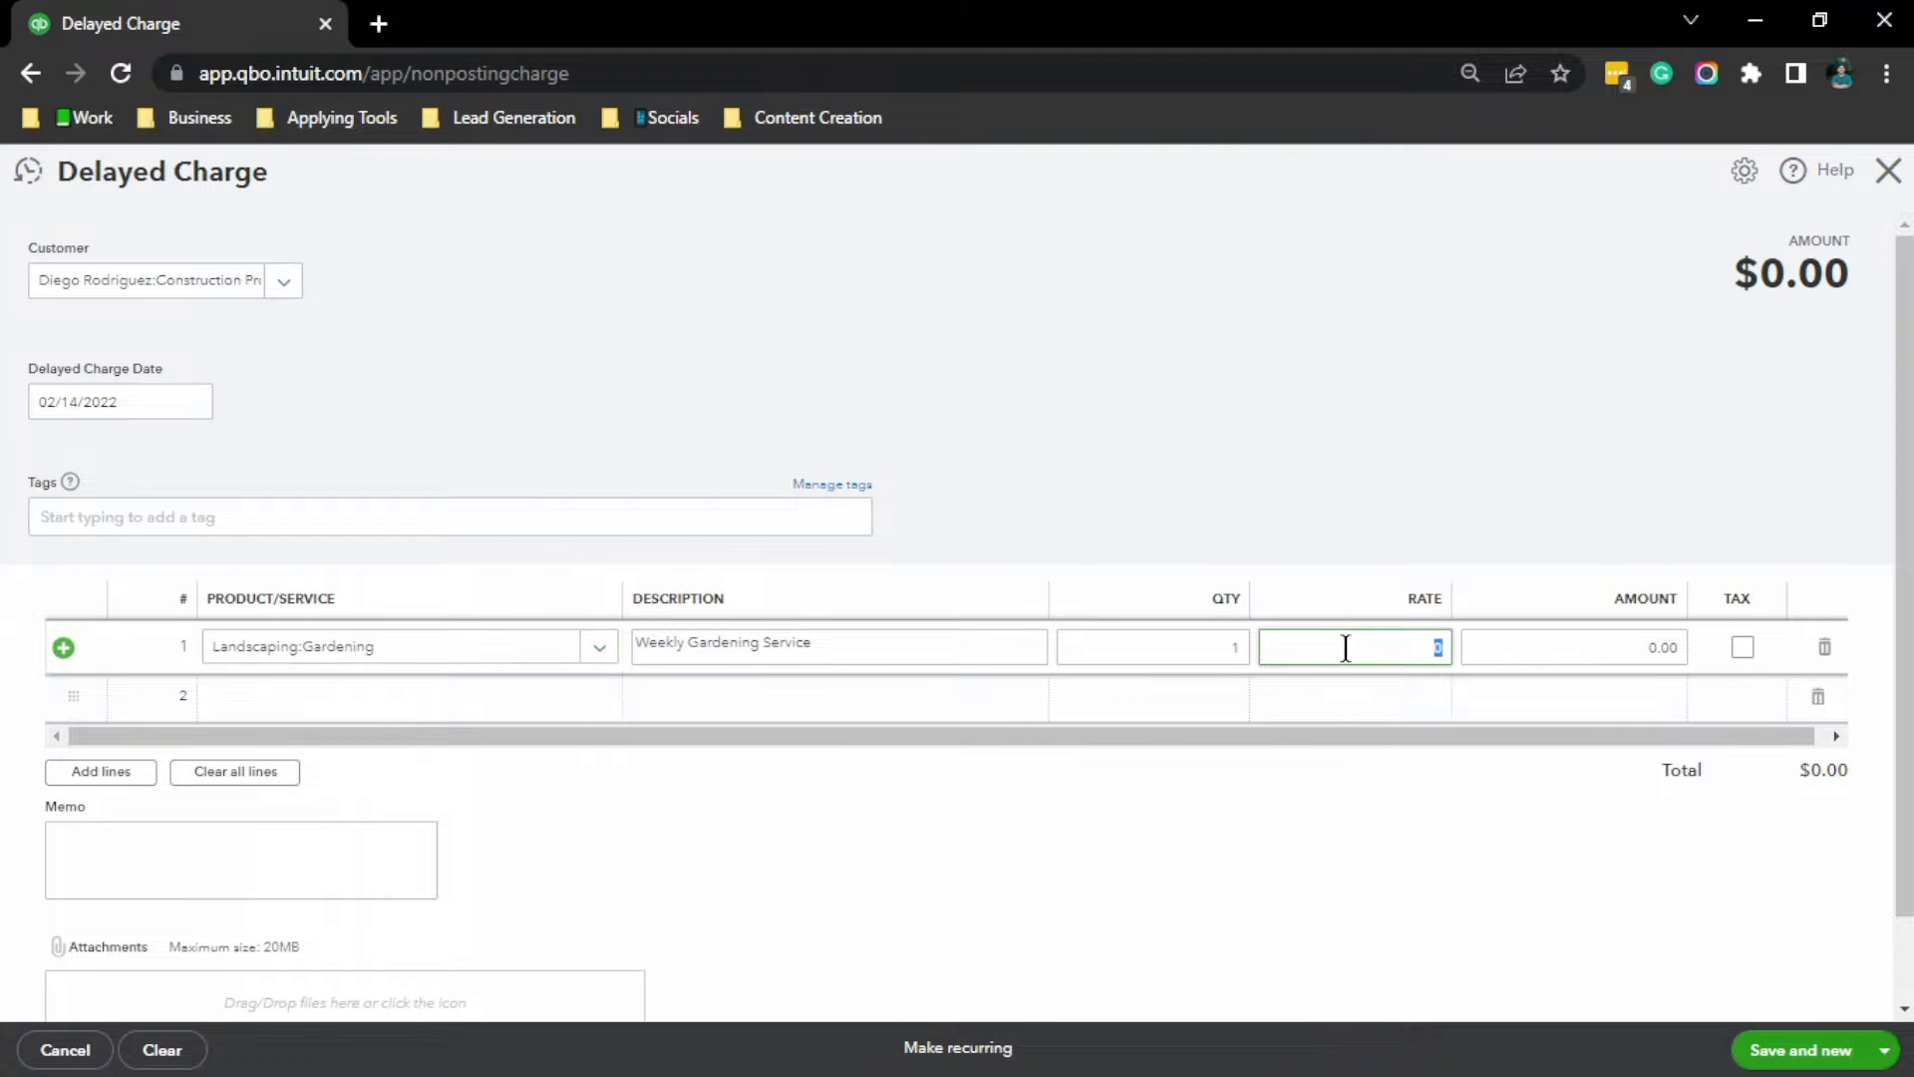
{"action": "left_click", "coordinate": [629, 363]}
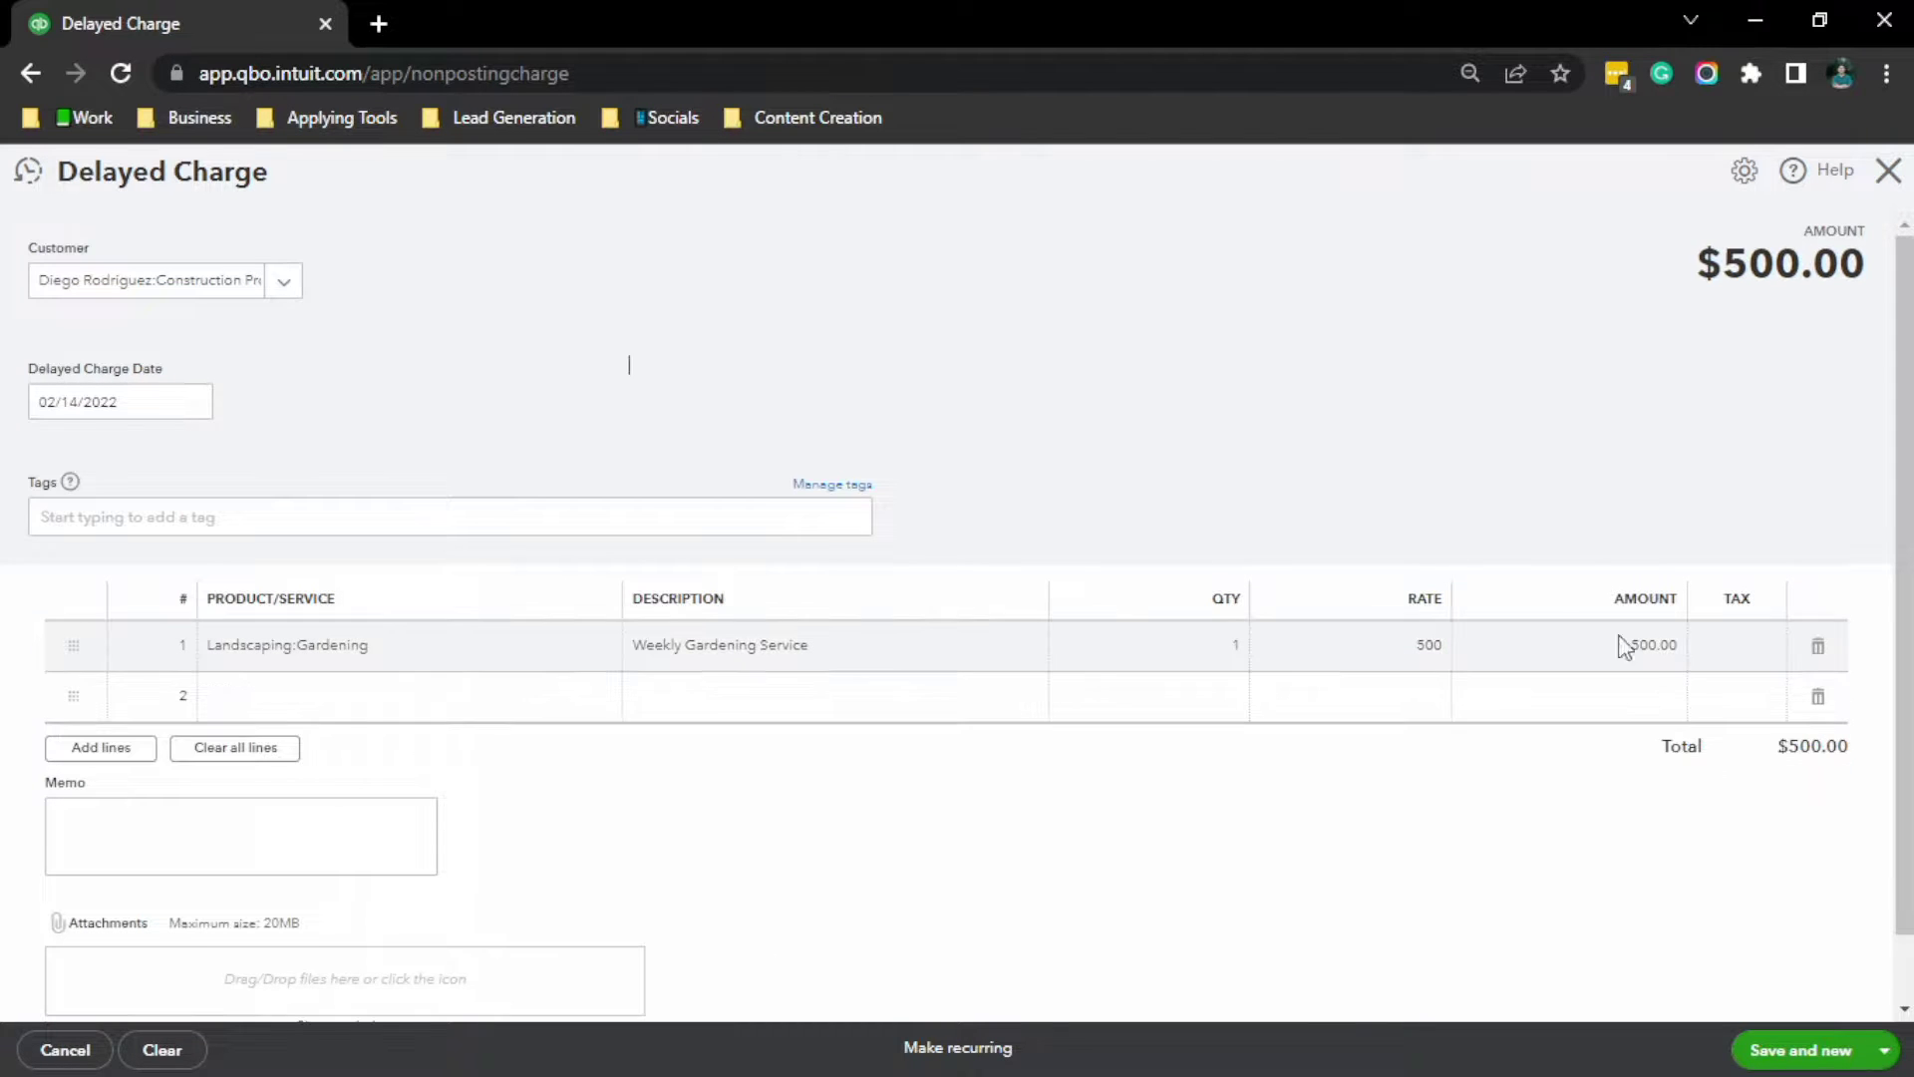
{"action": "left_click", "coordinate": [1884, 1052]}
{"action": "left_click", "coordinate": [1799, 1050]}
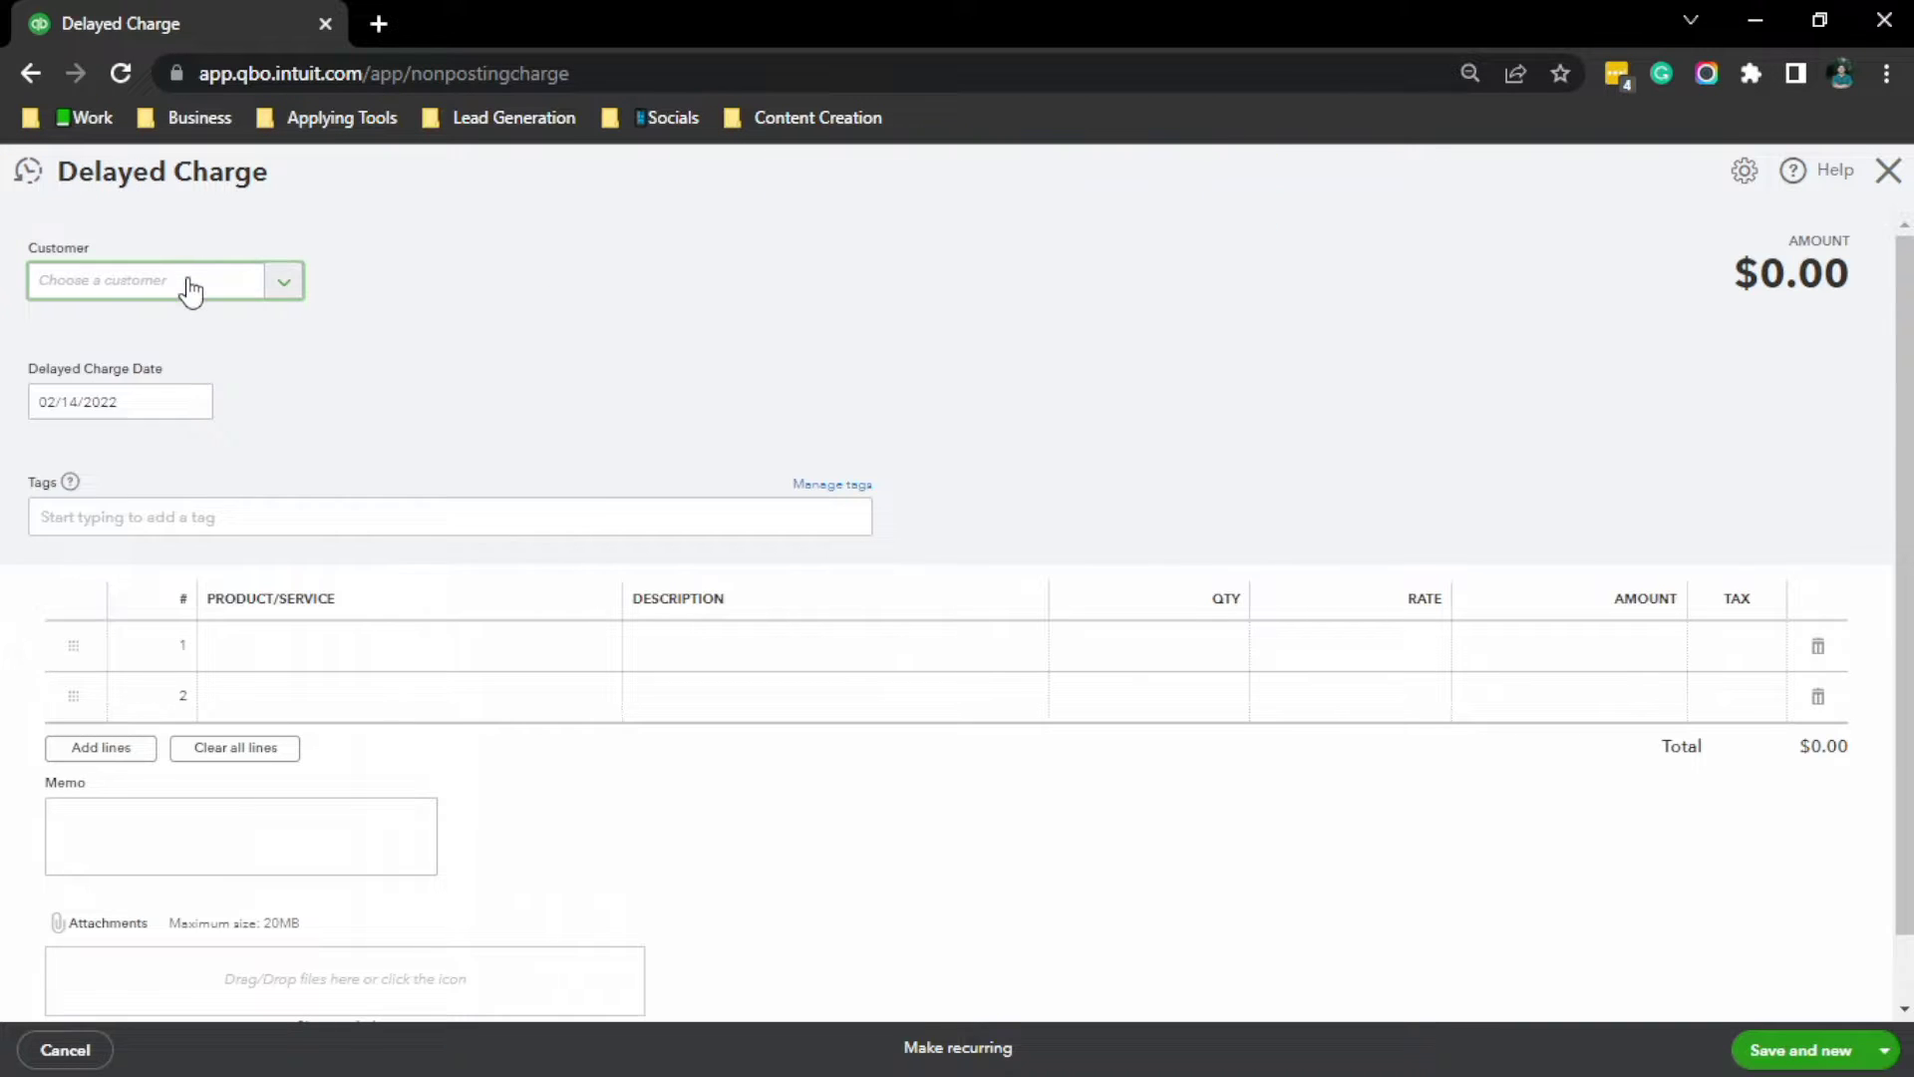
Step: Record a delayed charge for Plumbing Project 1020 Ohara with Gardening at a rate of 500, and save and close it
{"action": "left_click", "coordinate": [191, 291]}
{"action": "scroll", "coordinate": [197, 543], "scroll_direction": "down", "scroll_amount": 2}
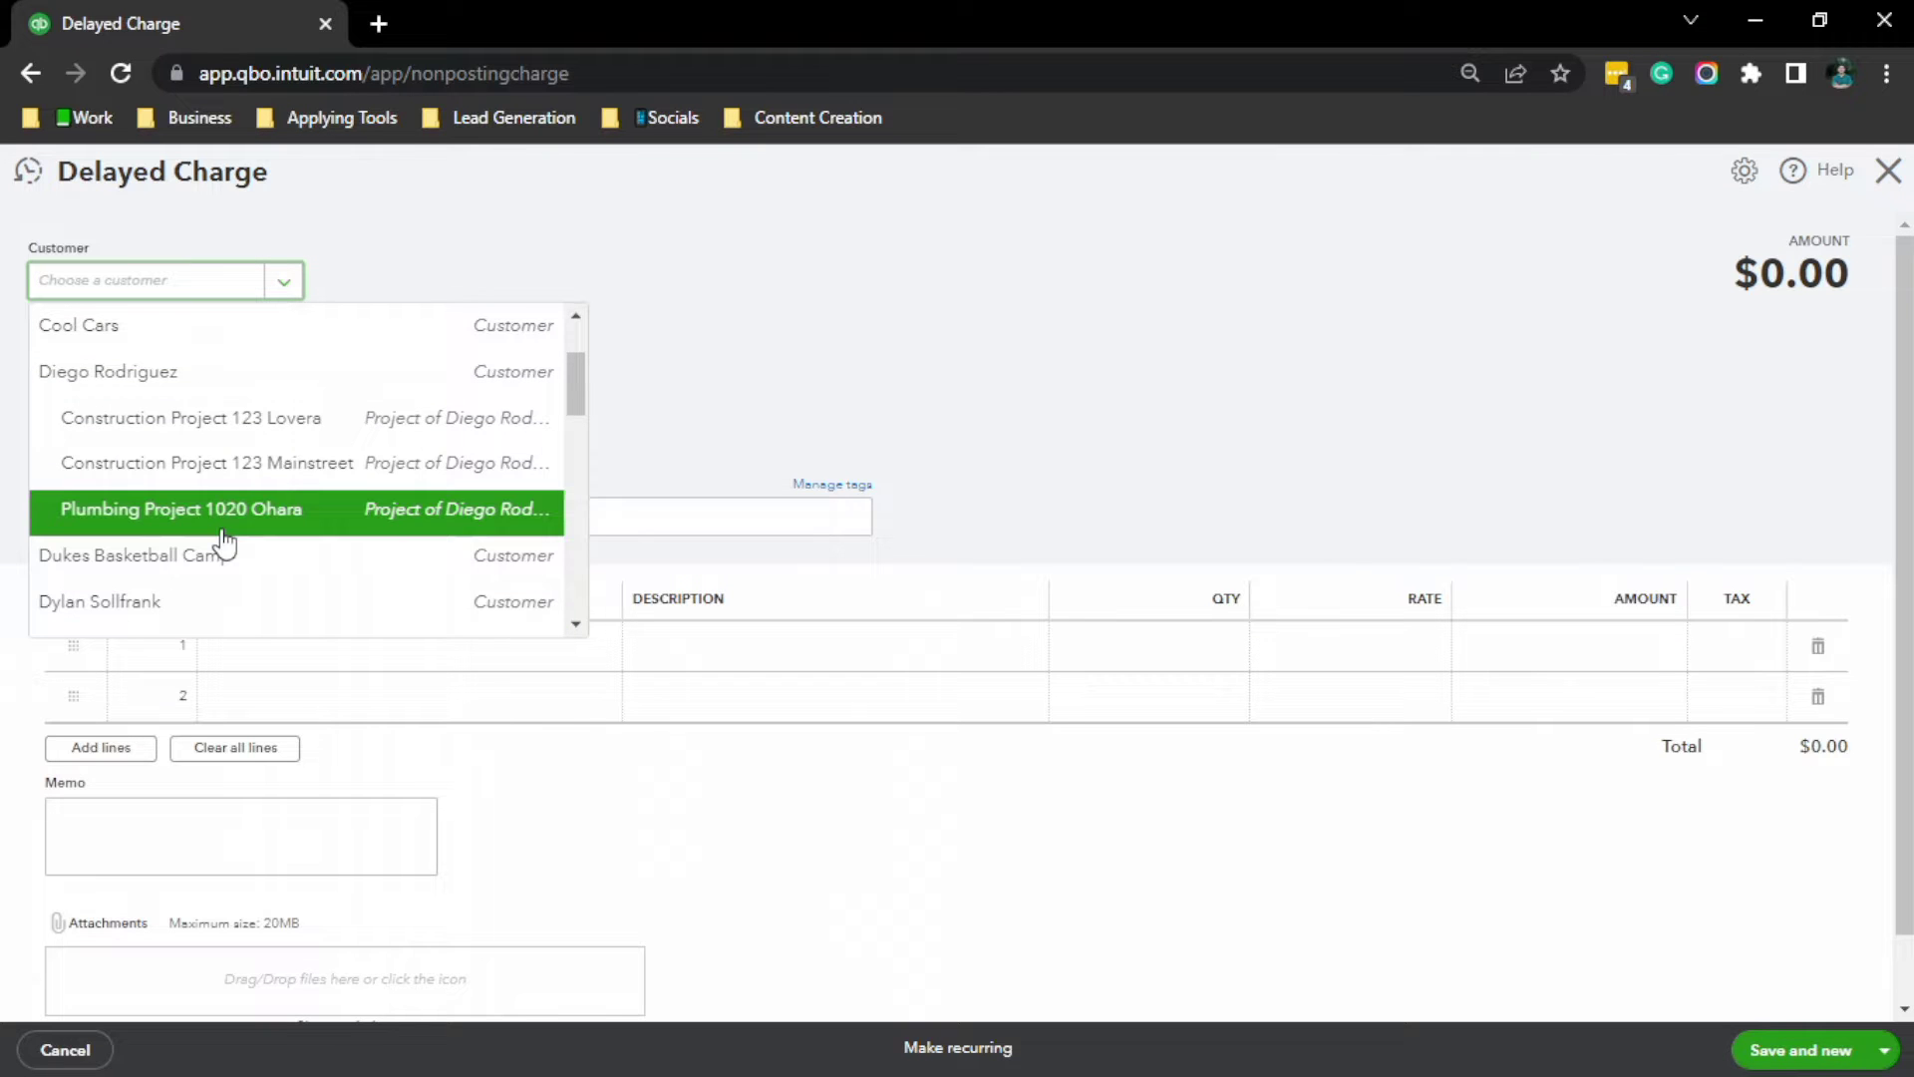
{"action": "left_click", "coordinate": [285, 514]}
{"action": "left_click", "coordinate": [436, 642]}
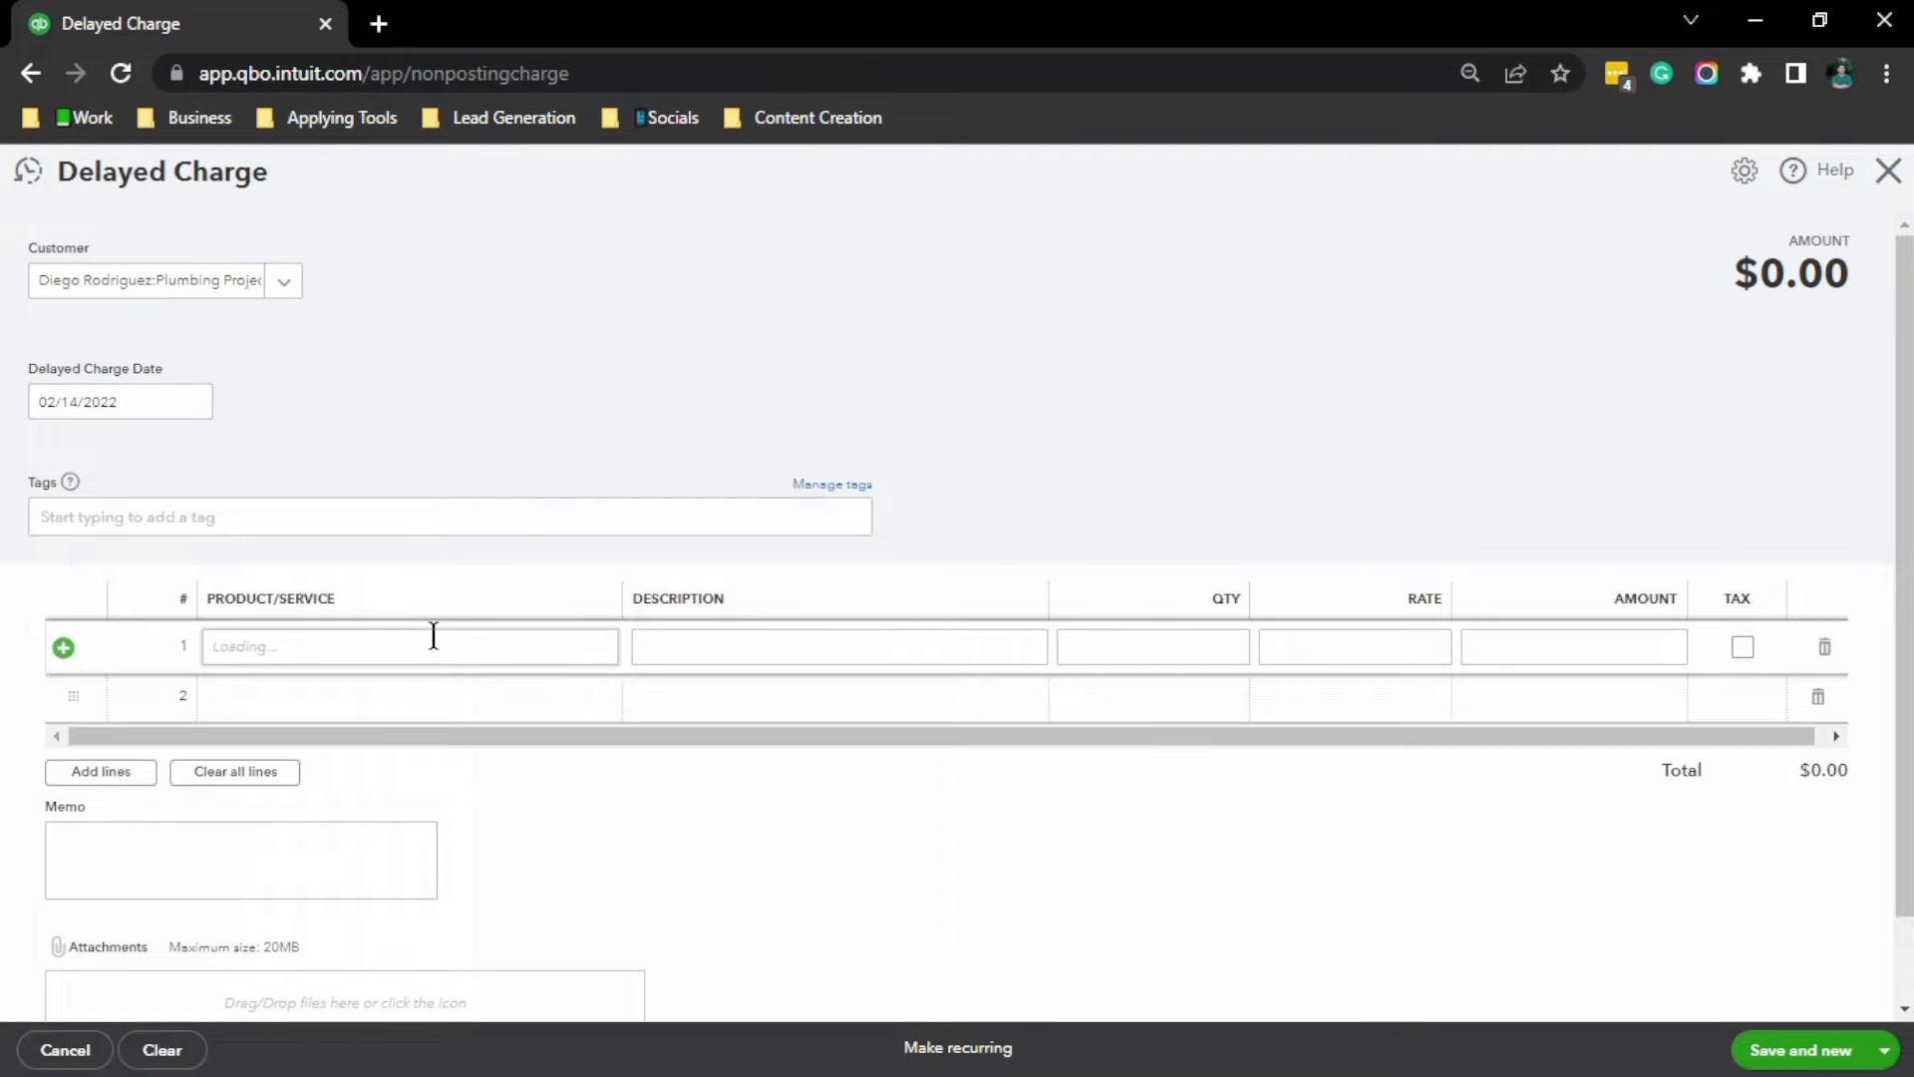
{"action": "scroll", "coordinate": [398, 747], "scroll_direction": "down", "scroll_amount": 3}
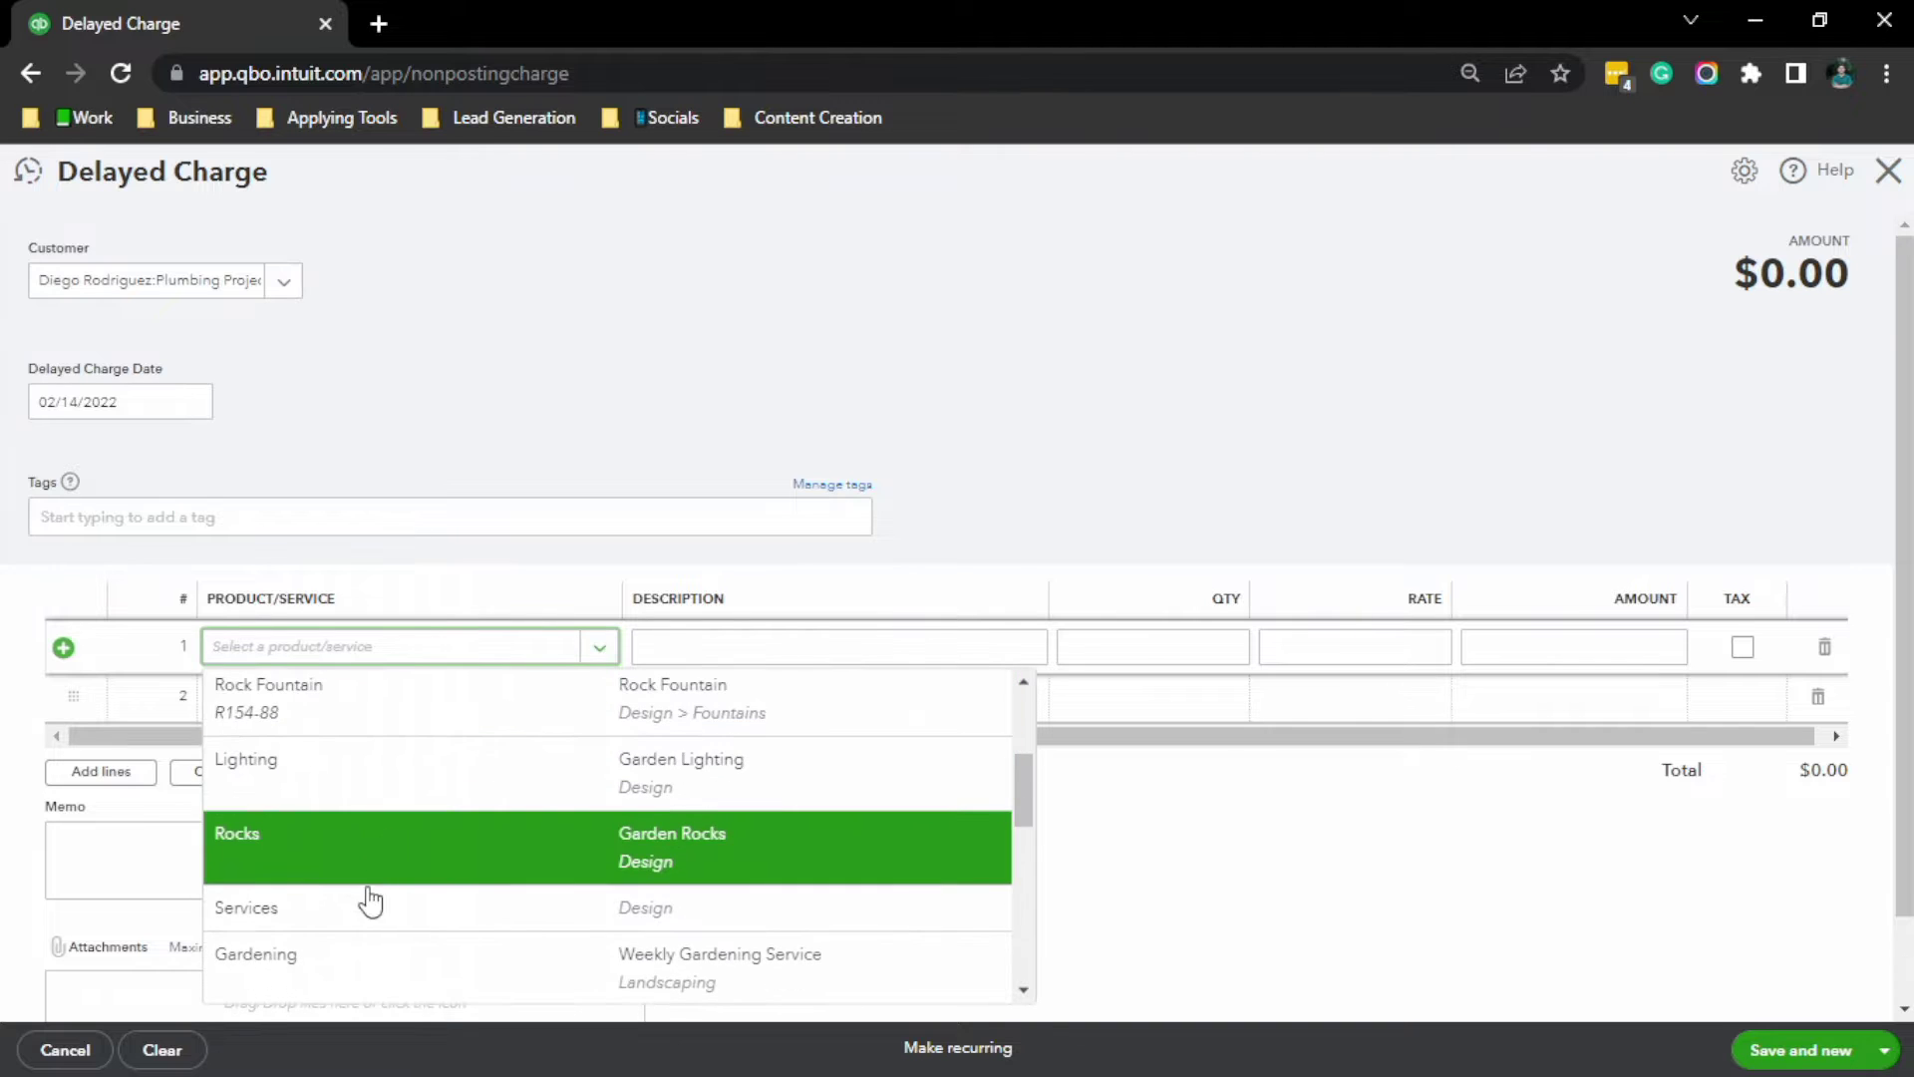
{"action": "left_click", "coordinate": [354, 959]}
{"action": "left_click", "coordinate": [1389, 653]}
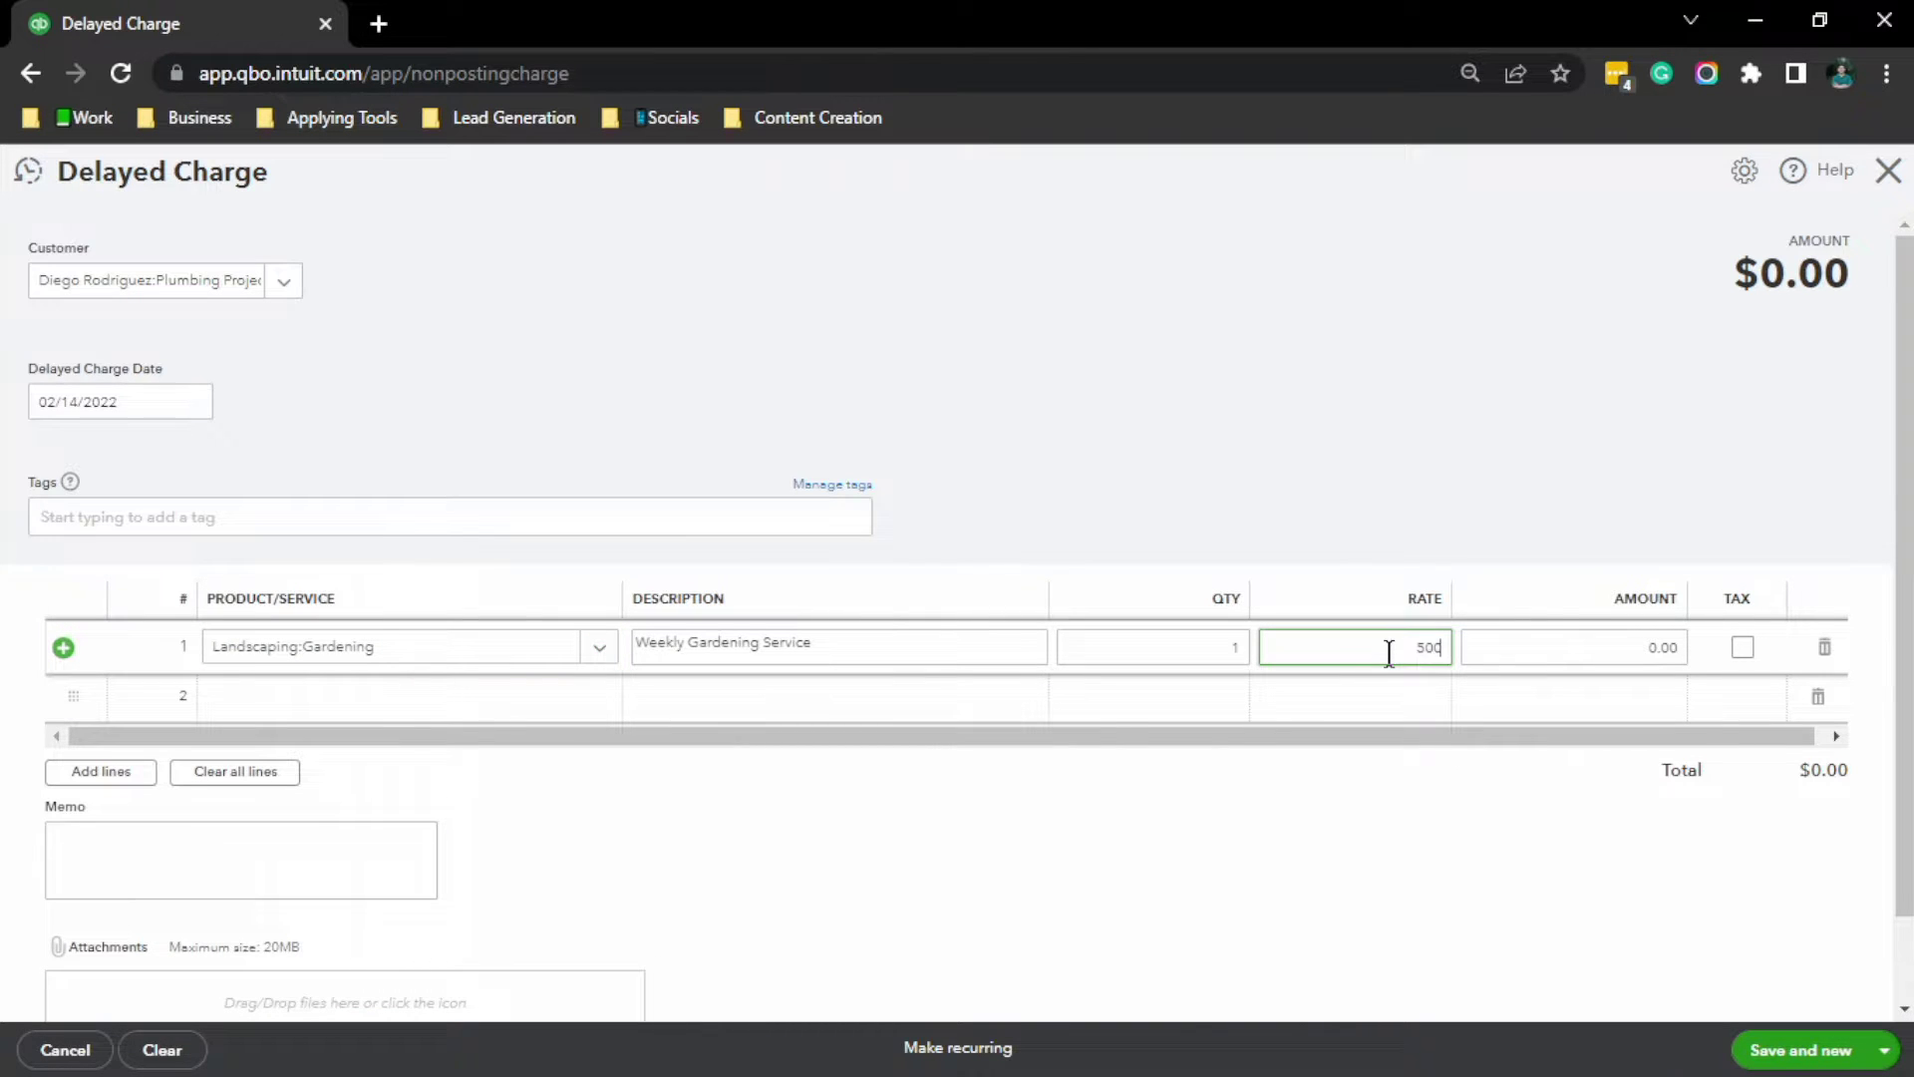
{"action": "left_click", "coordinate": [1405, 431]}
{"action": "left_click", "coordinate": [1887, 1052]}
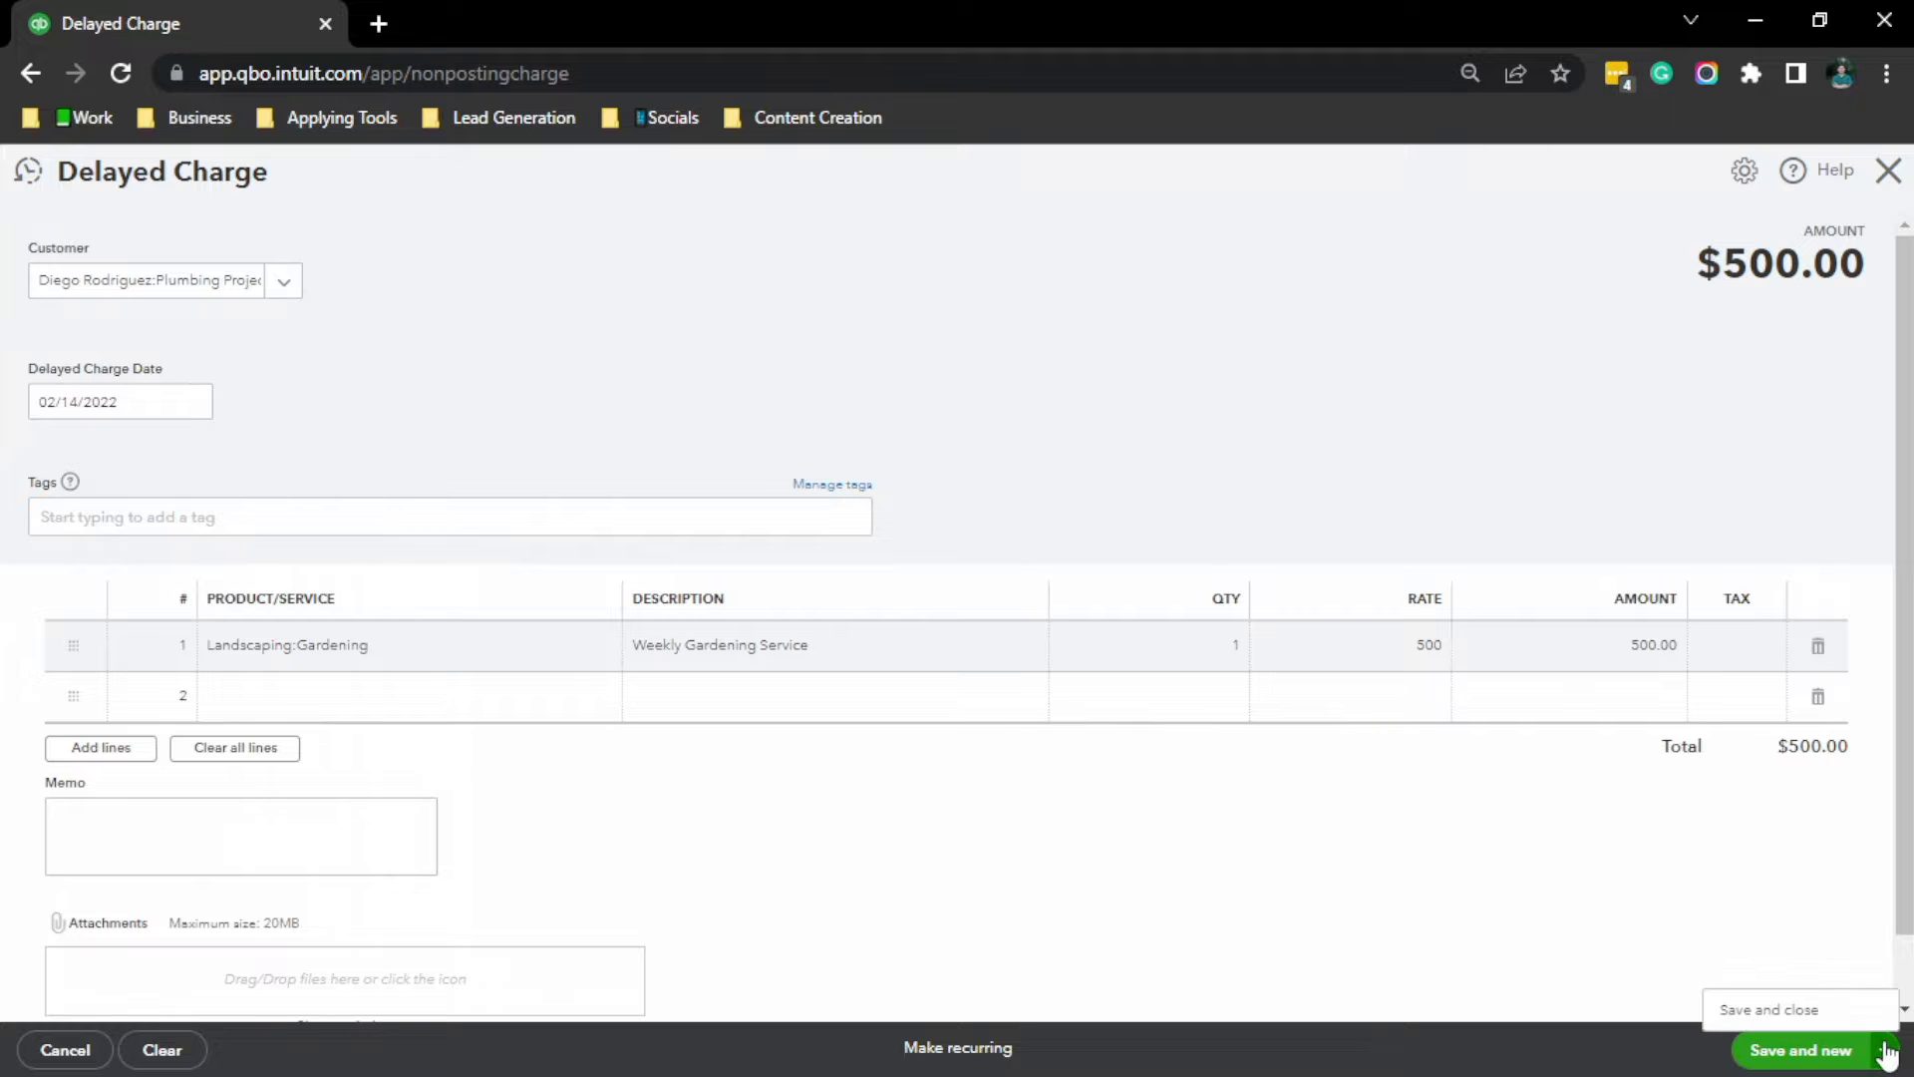
{"action": "left_click", "coordinate": [1861, 1021]}
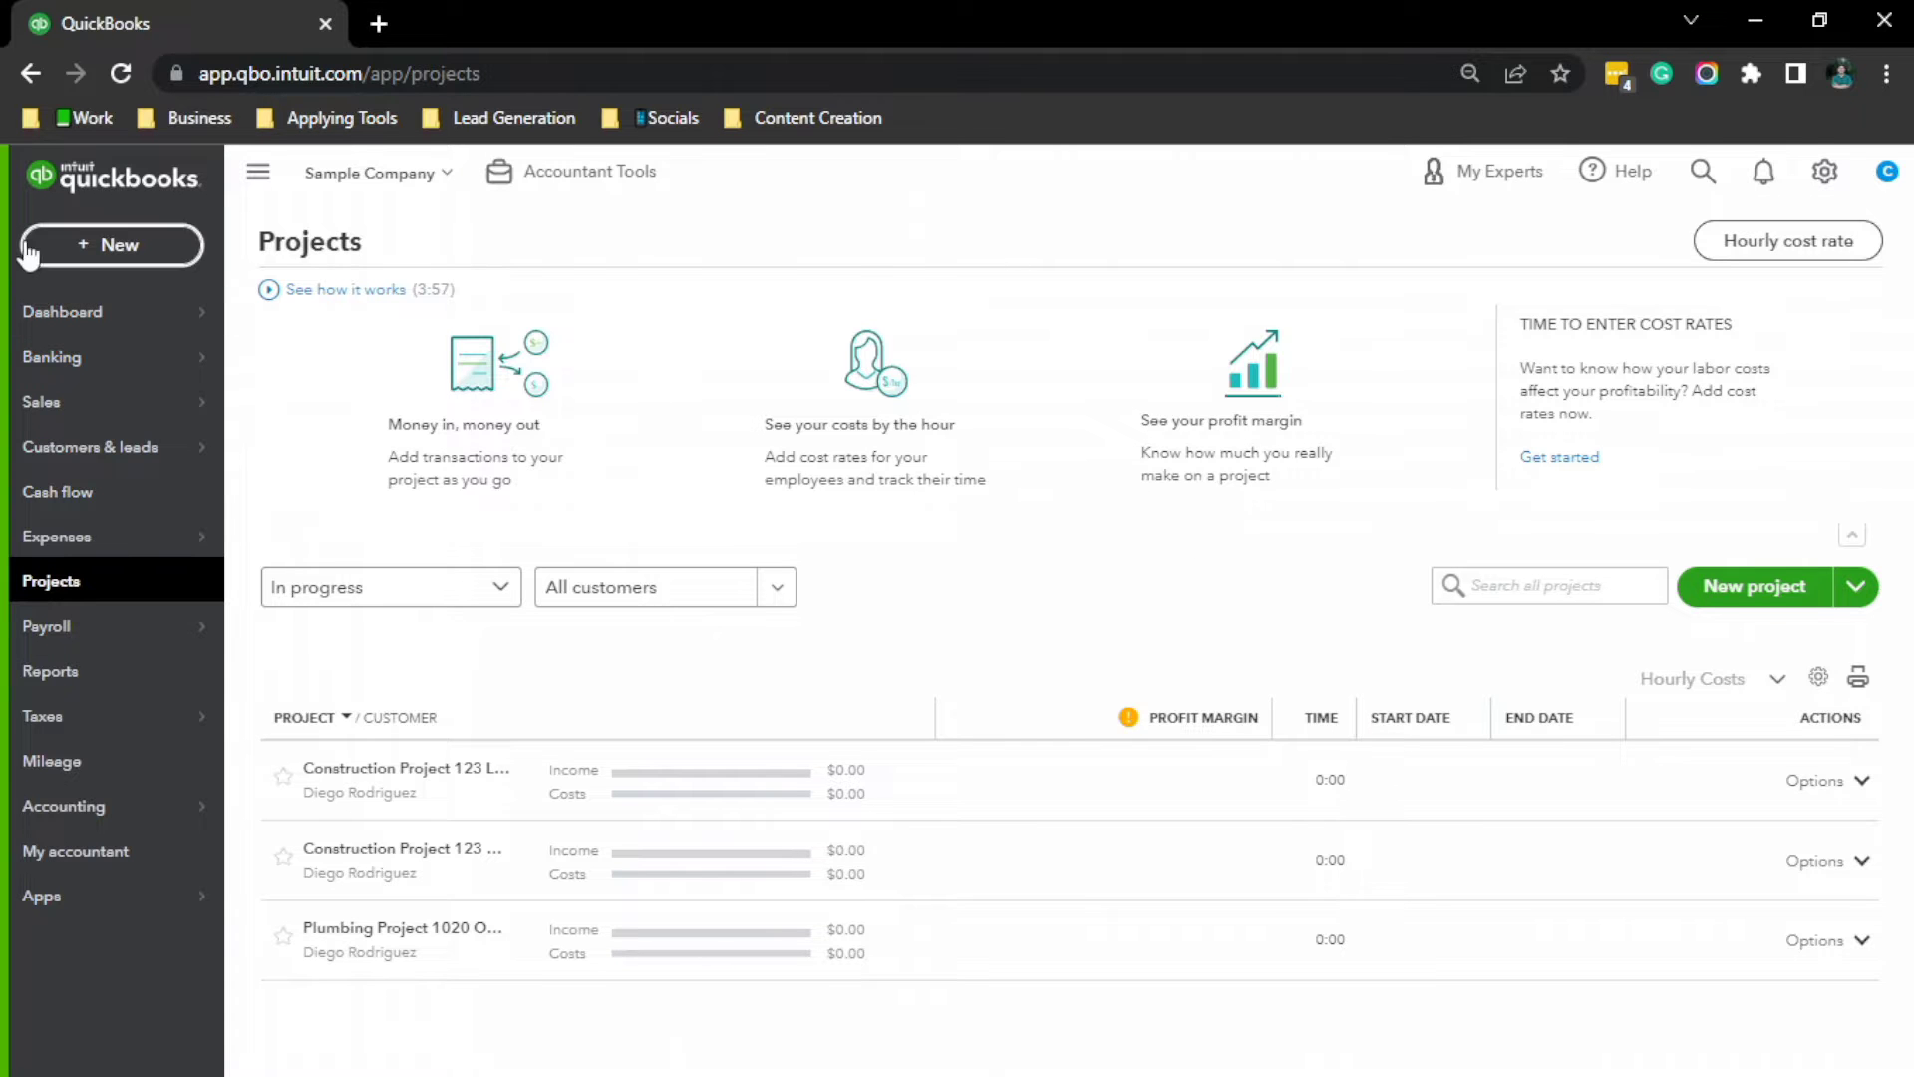
Step: Create a new invoice and select the parent customer of the three projects
{"action": "left_click", "coordinate": [116, 257]}
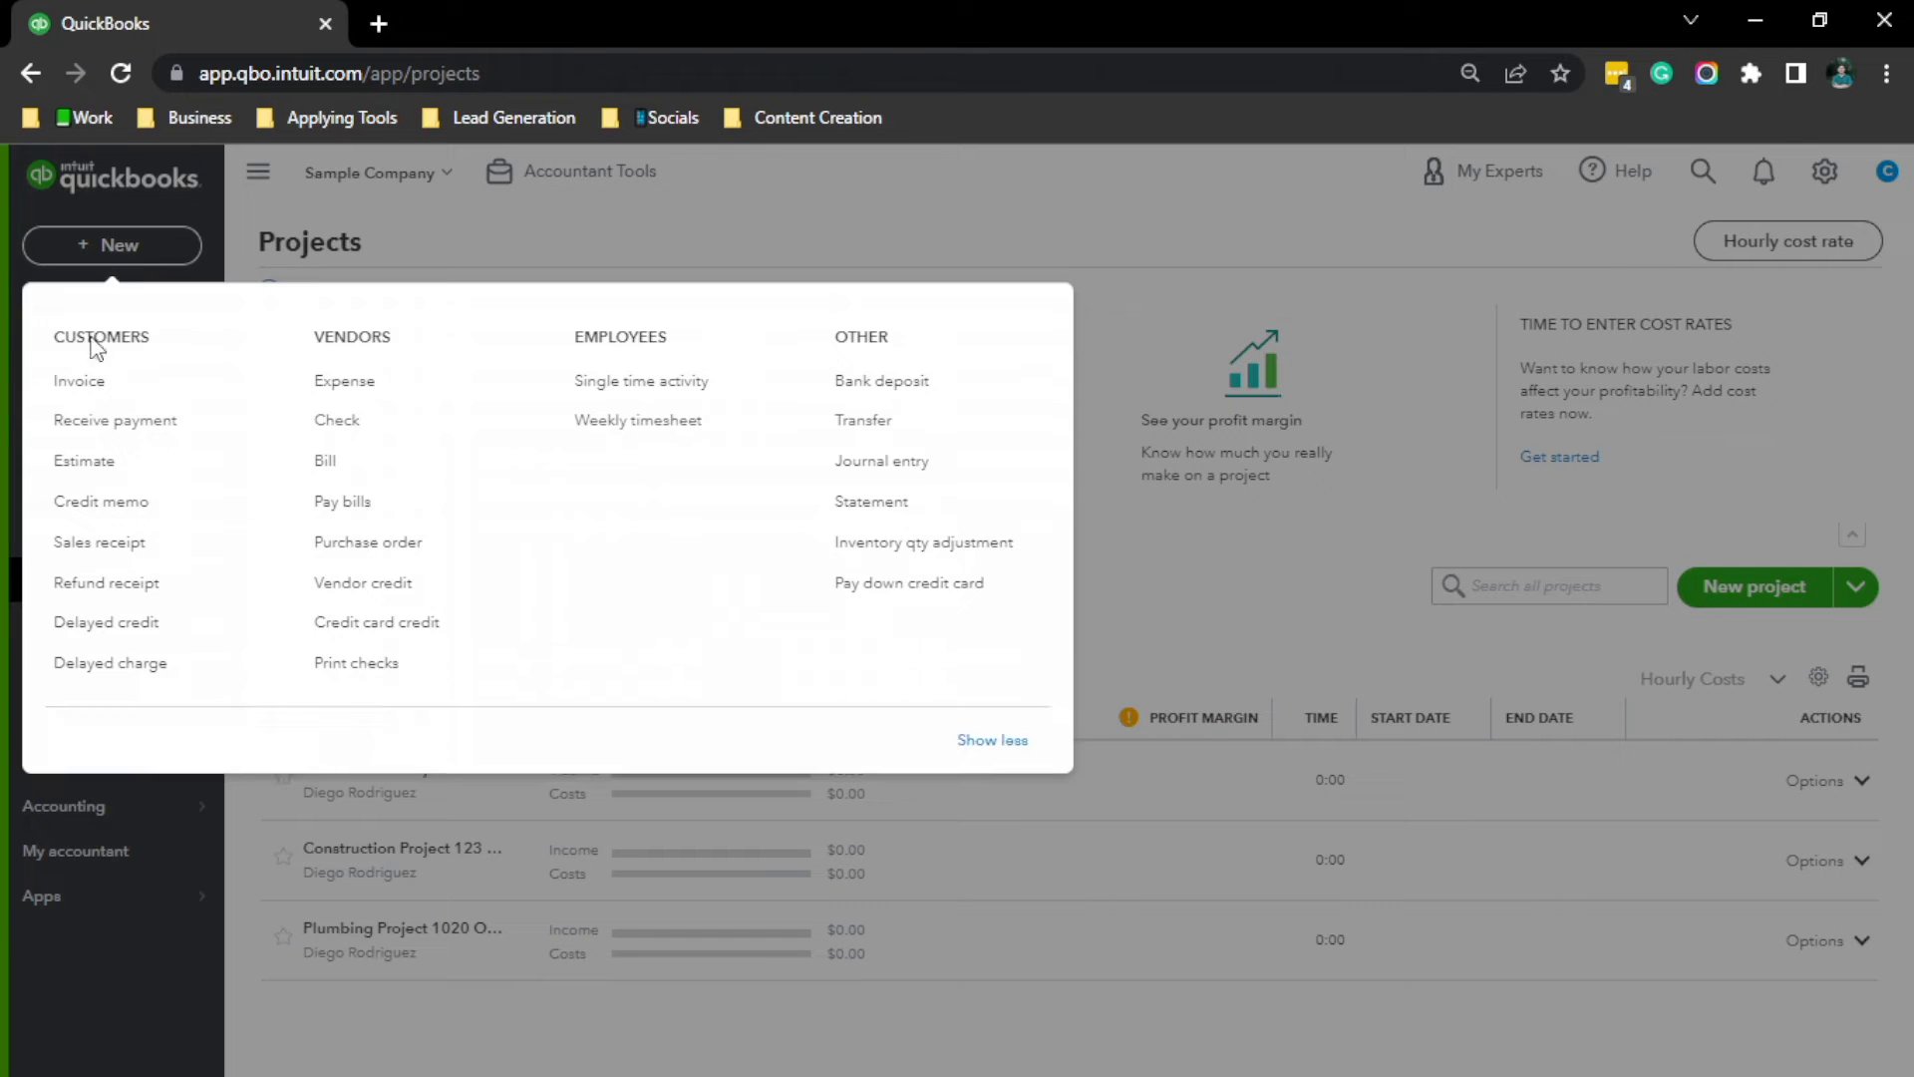
{"action": "left_click", "coordinate": [112, 393]}
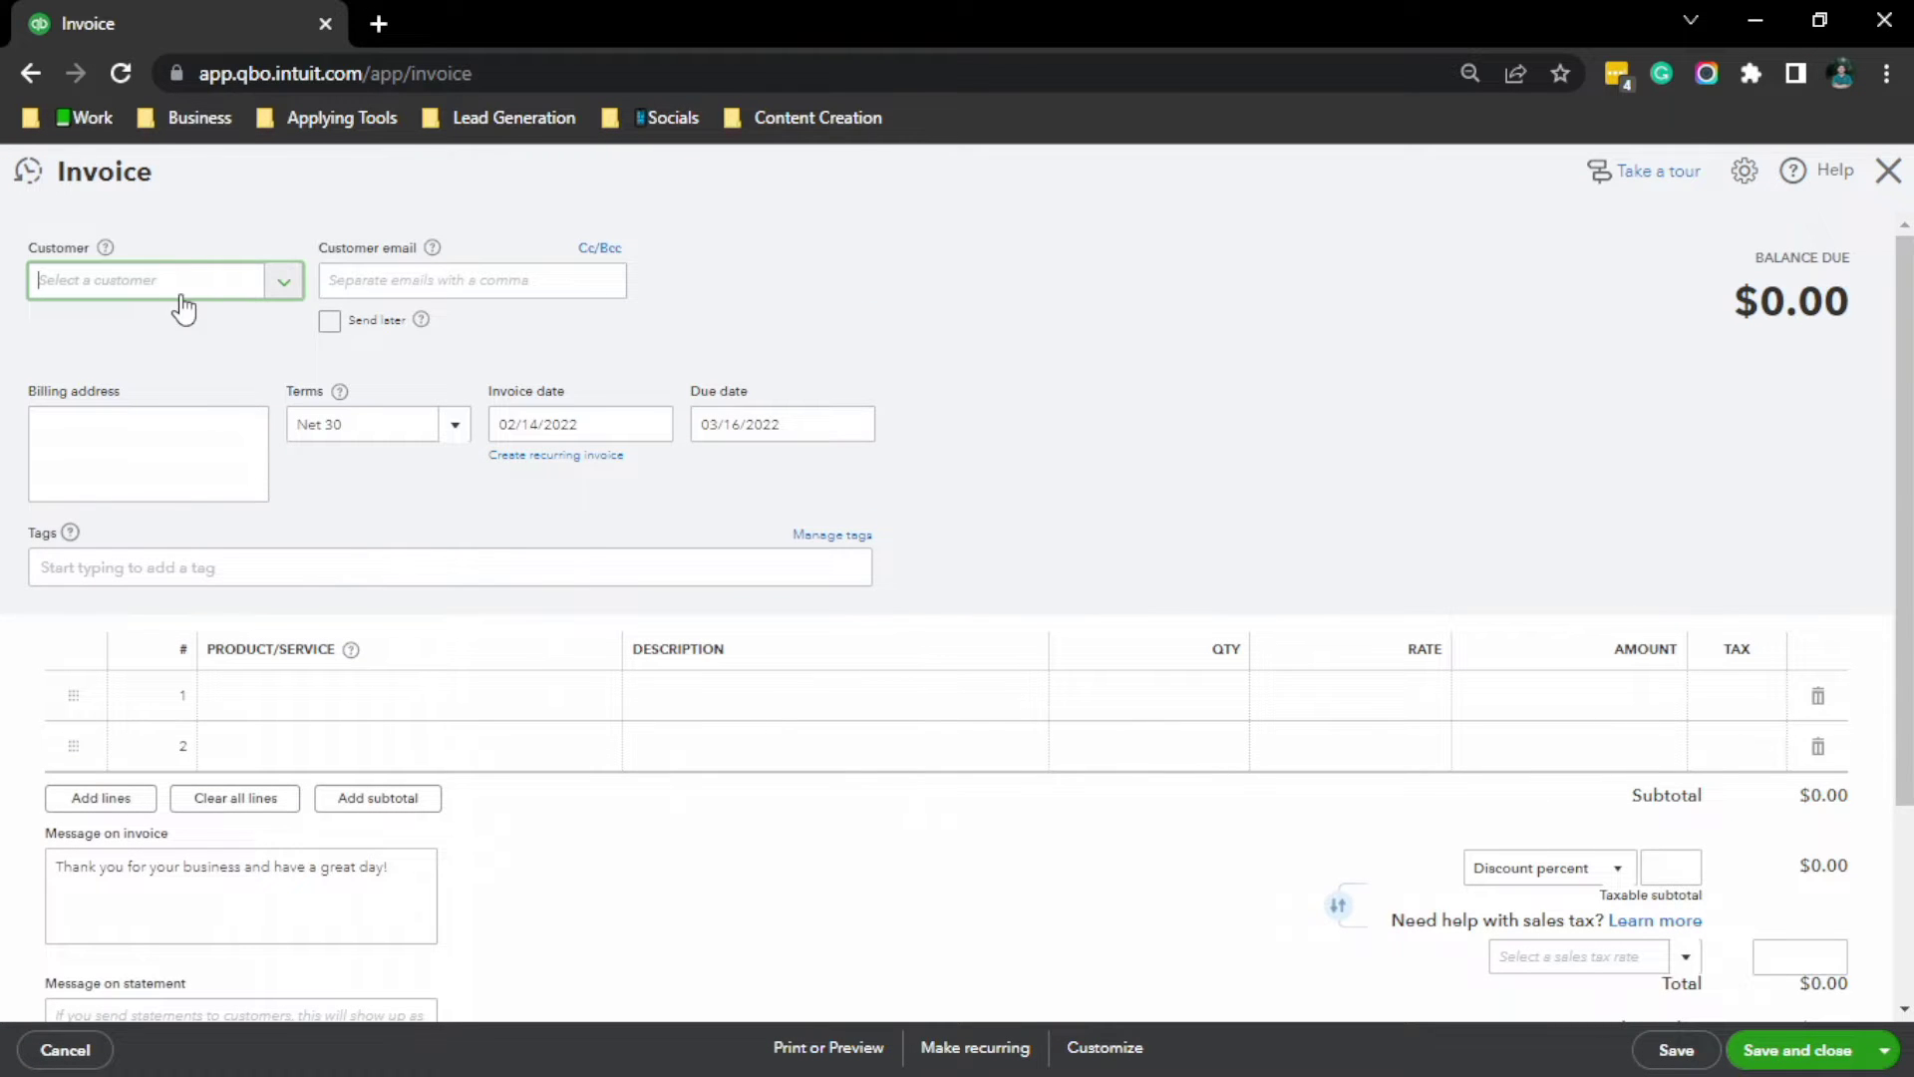
{"action": "left_click", "coordinate": [181, 299]}
{"action": "left_click", "coordinate": [157, 520]}
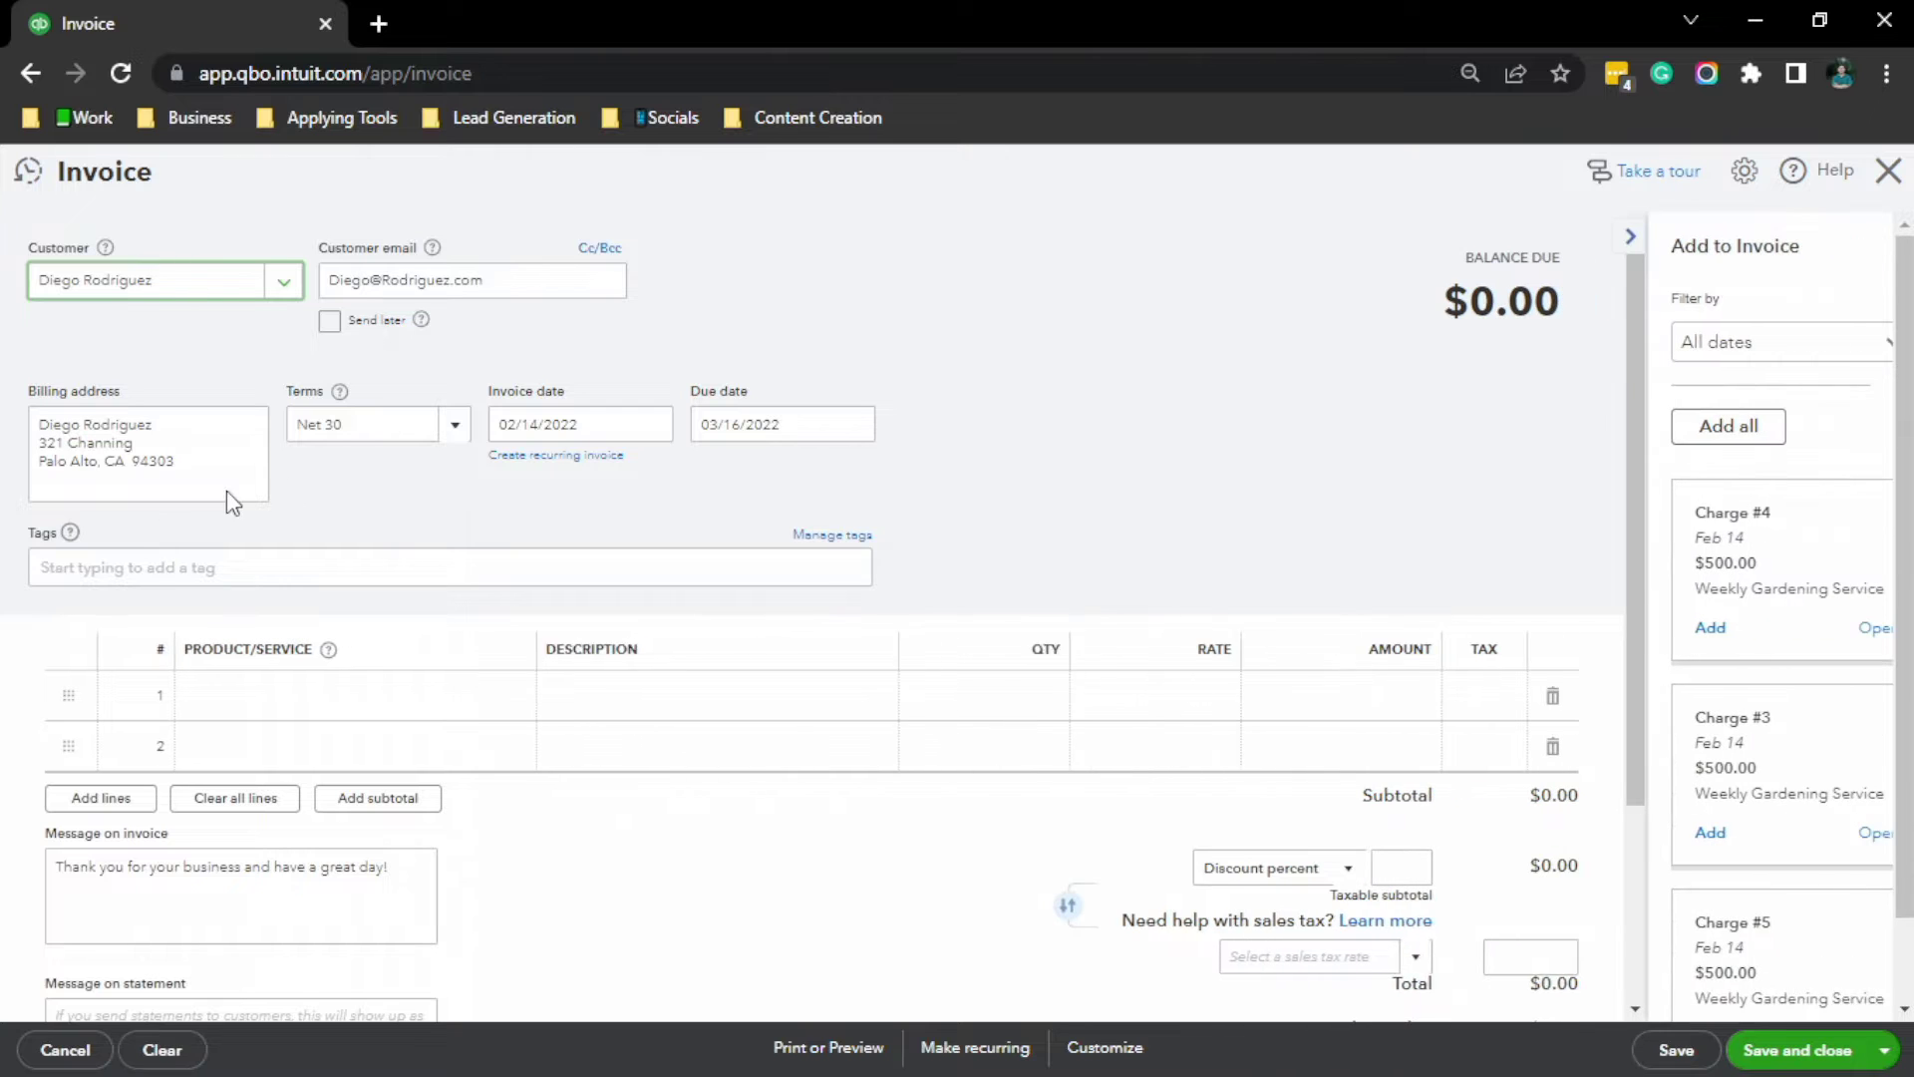
Step: Add the project delayed charges Charge #4, Charge #3 and Charge #5 to the invoice
{"action": "scroll", "coordinate": [1759, 593], "scroll_direction": "down", "scroll_amount": 2}
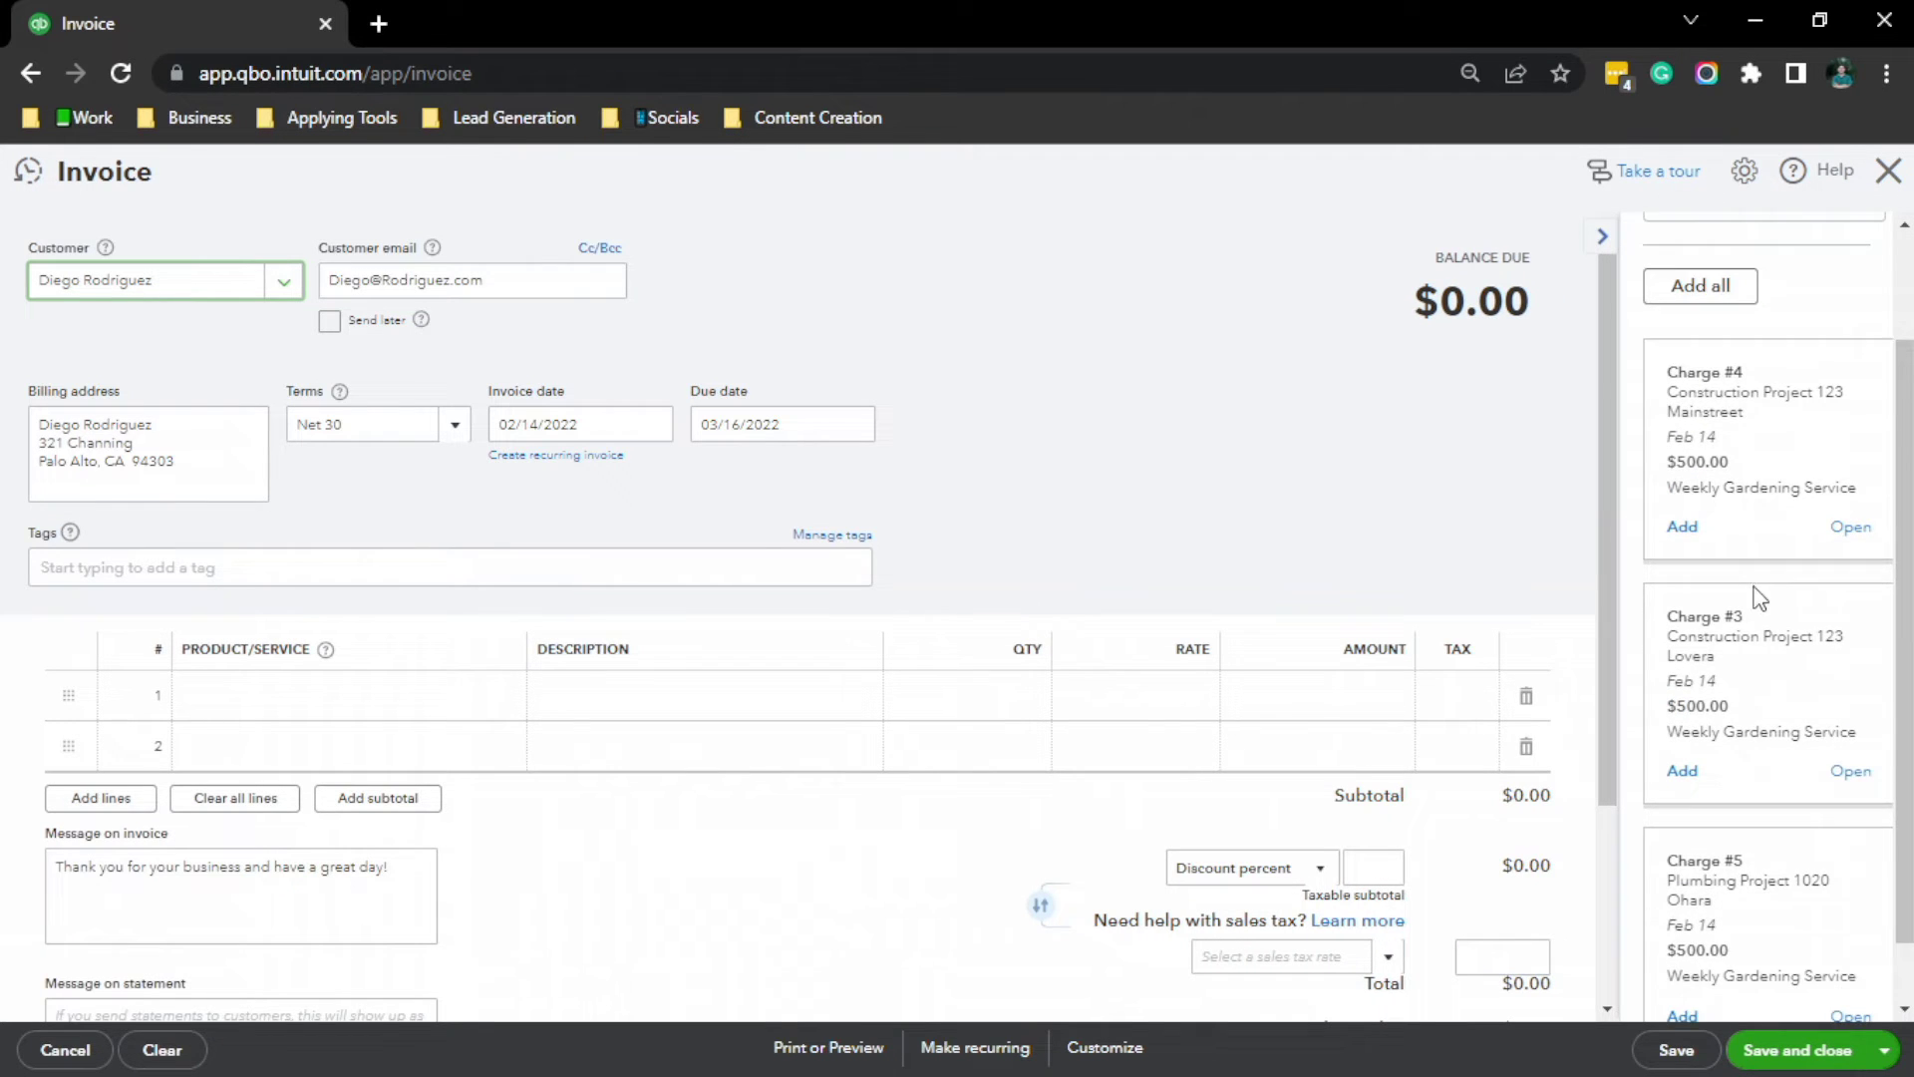
{"action": "scroll", "coordinate": [1755, 658], "scroll_direction": "up", "scroll_amount": 2}
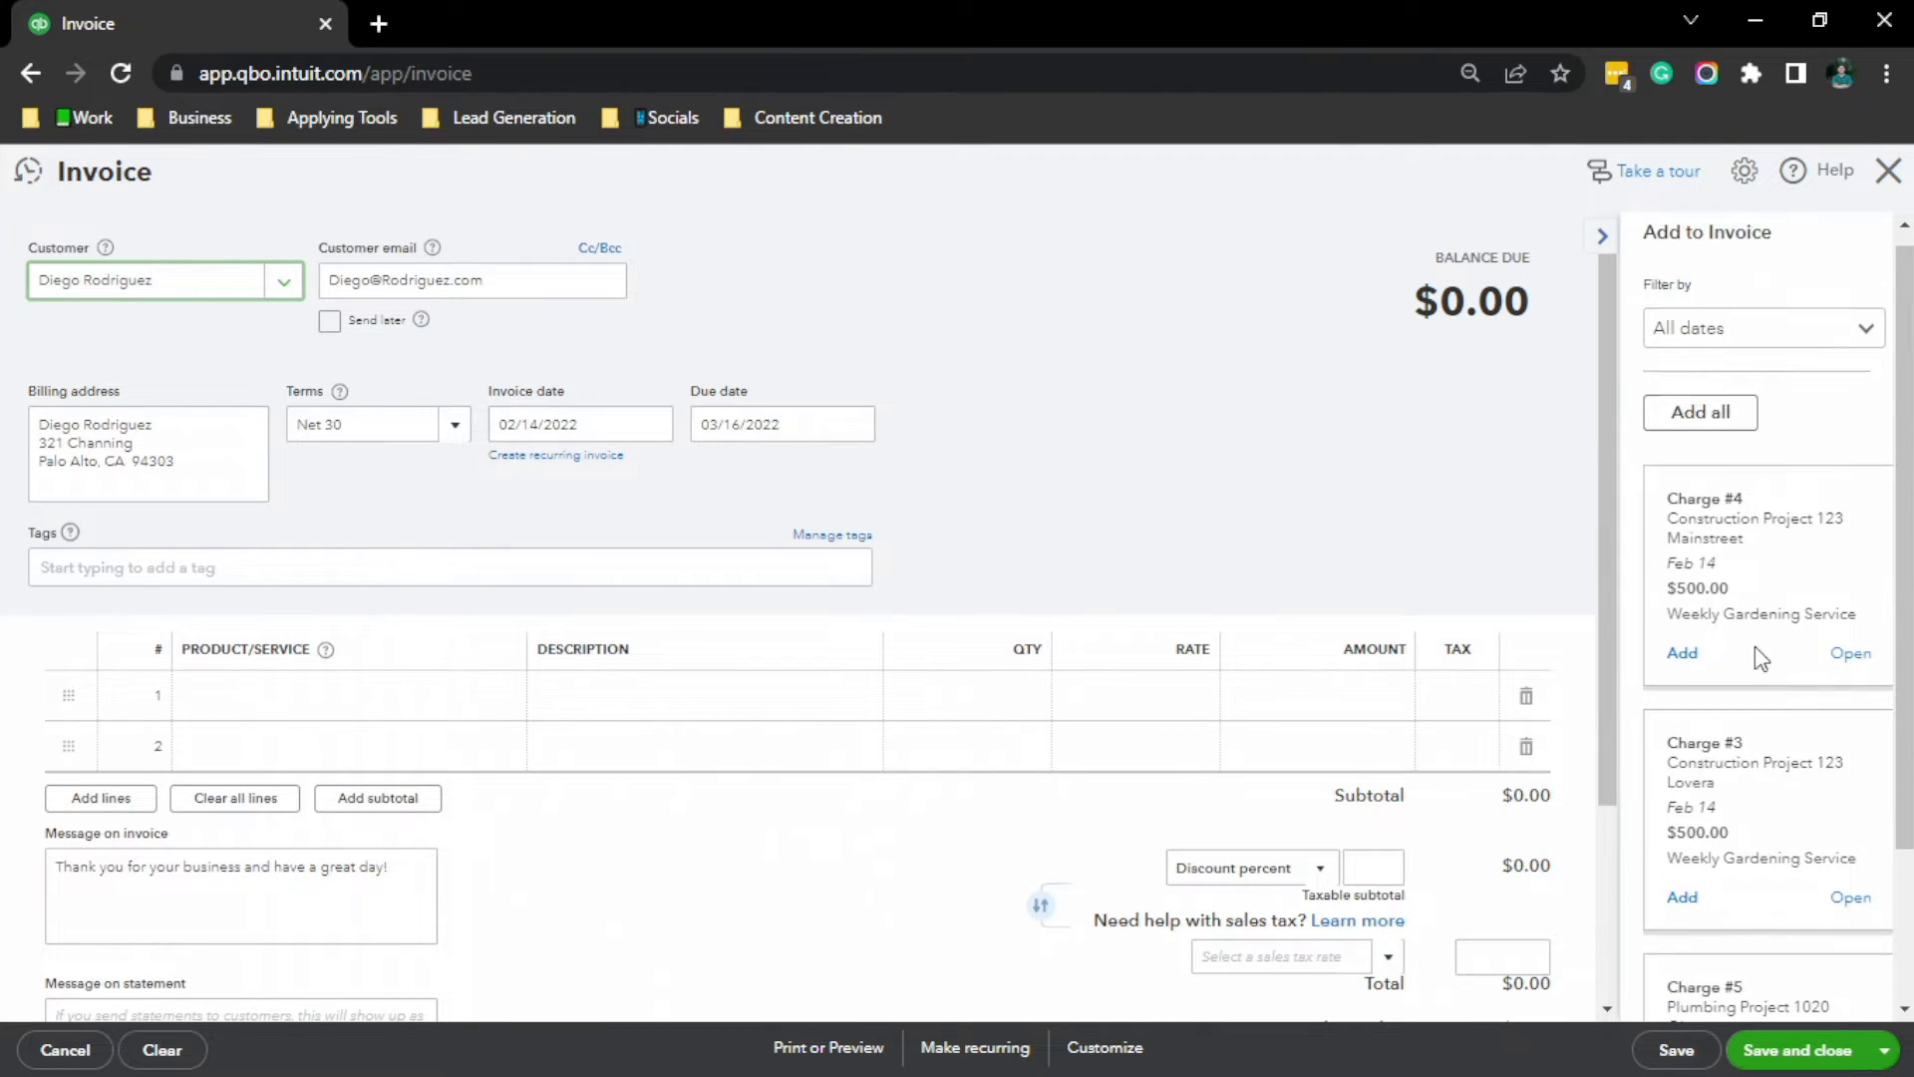
{"action": "scroll", "coordinate": [1775, 611], "scroll_direction": "down", "scroll_amount": 1}
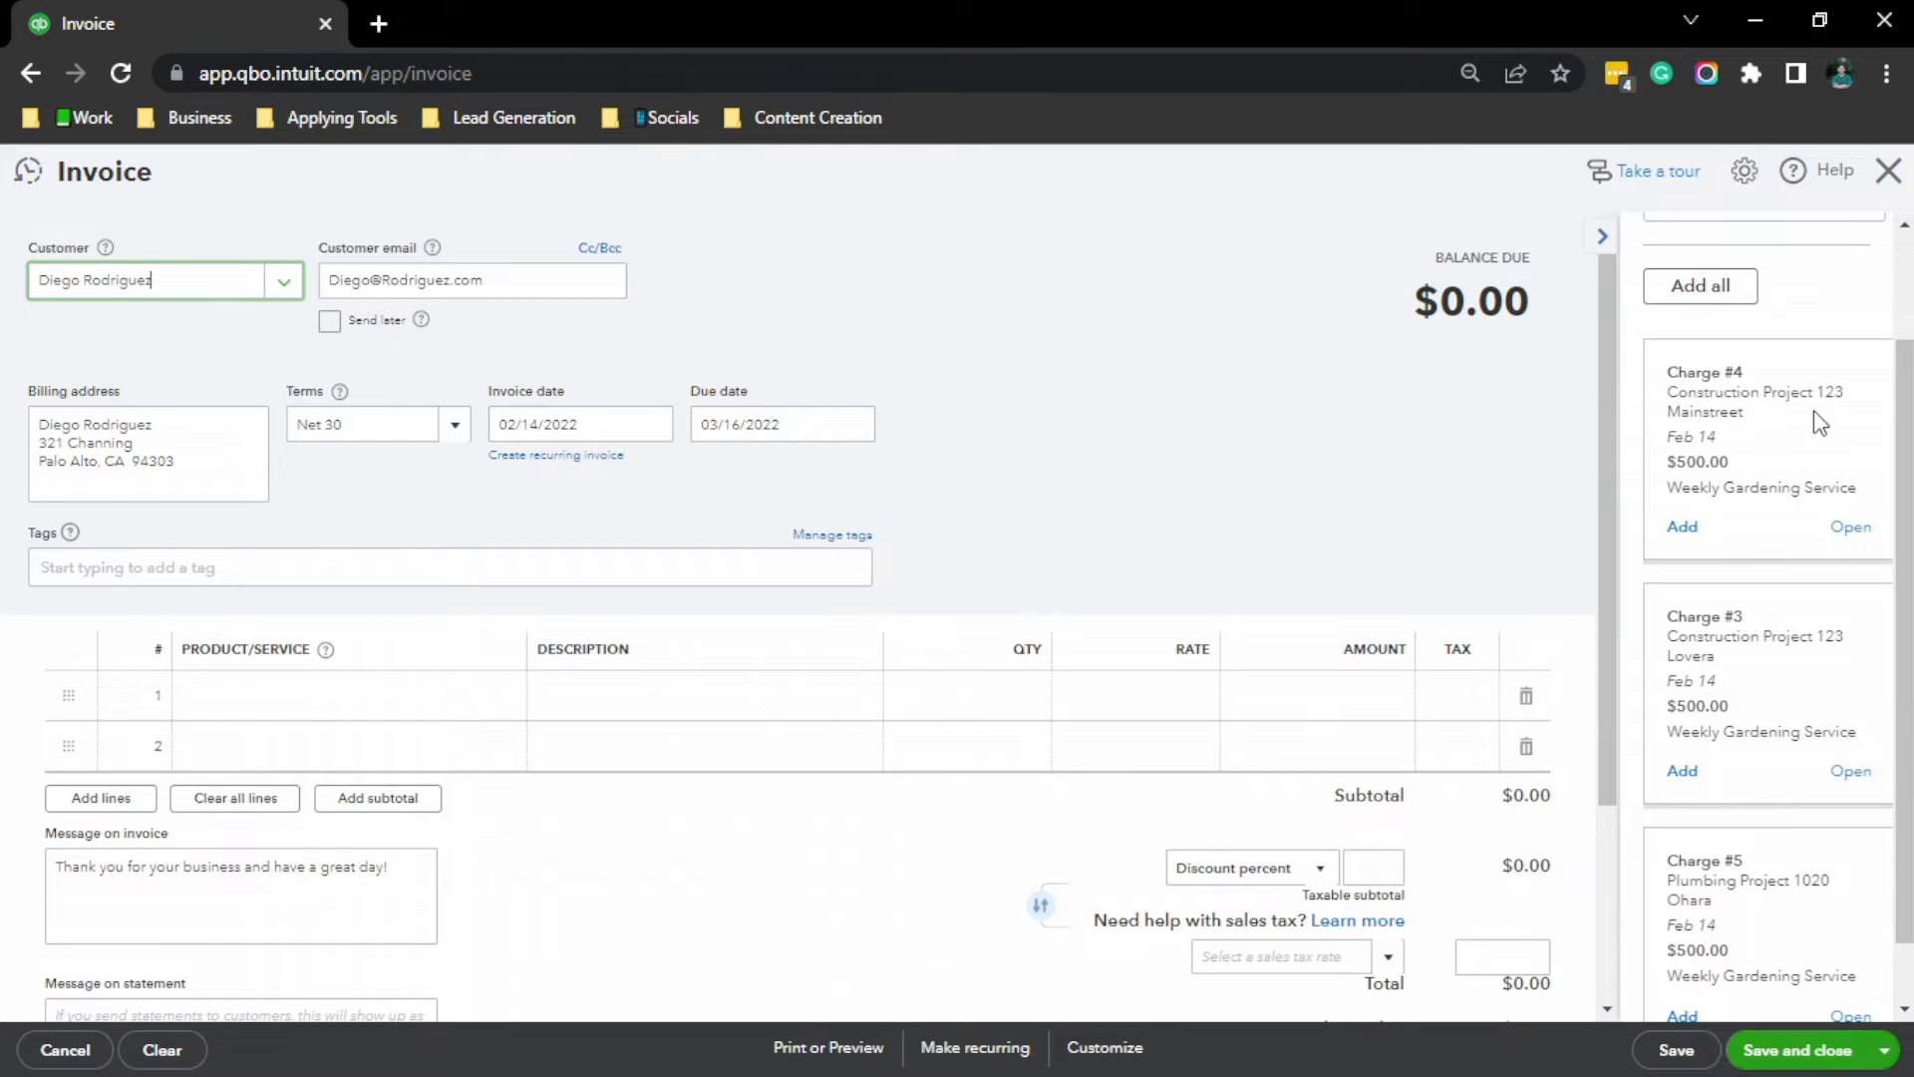
{"action": "left_click", "coordinate": [1690, 530]}
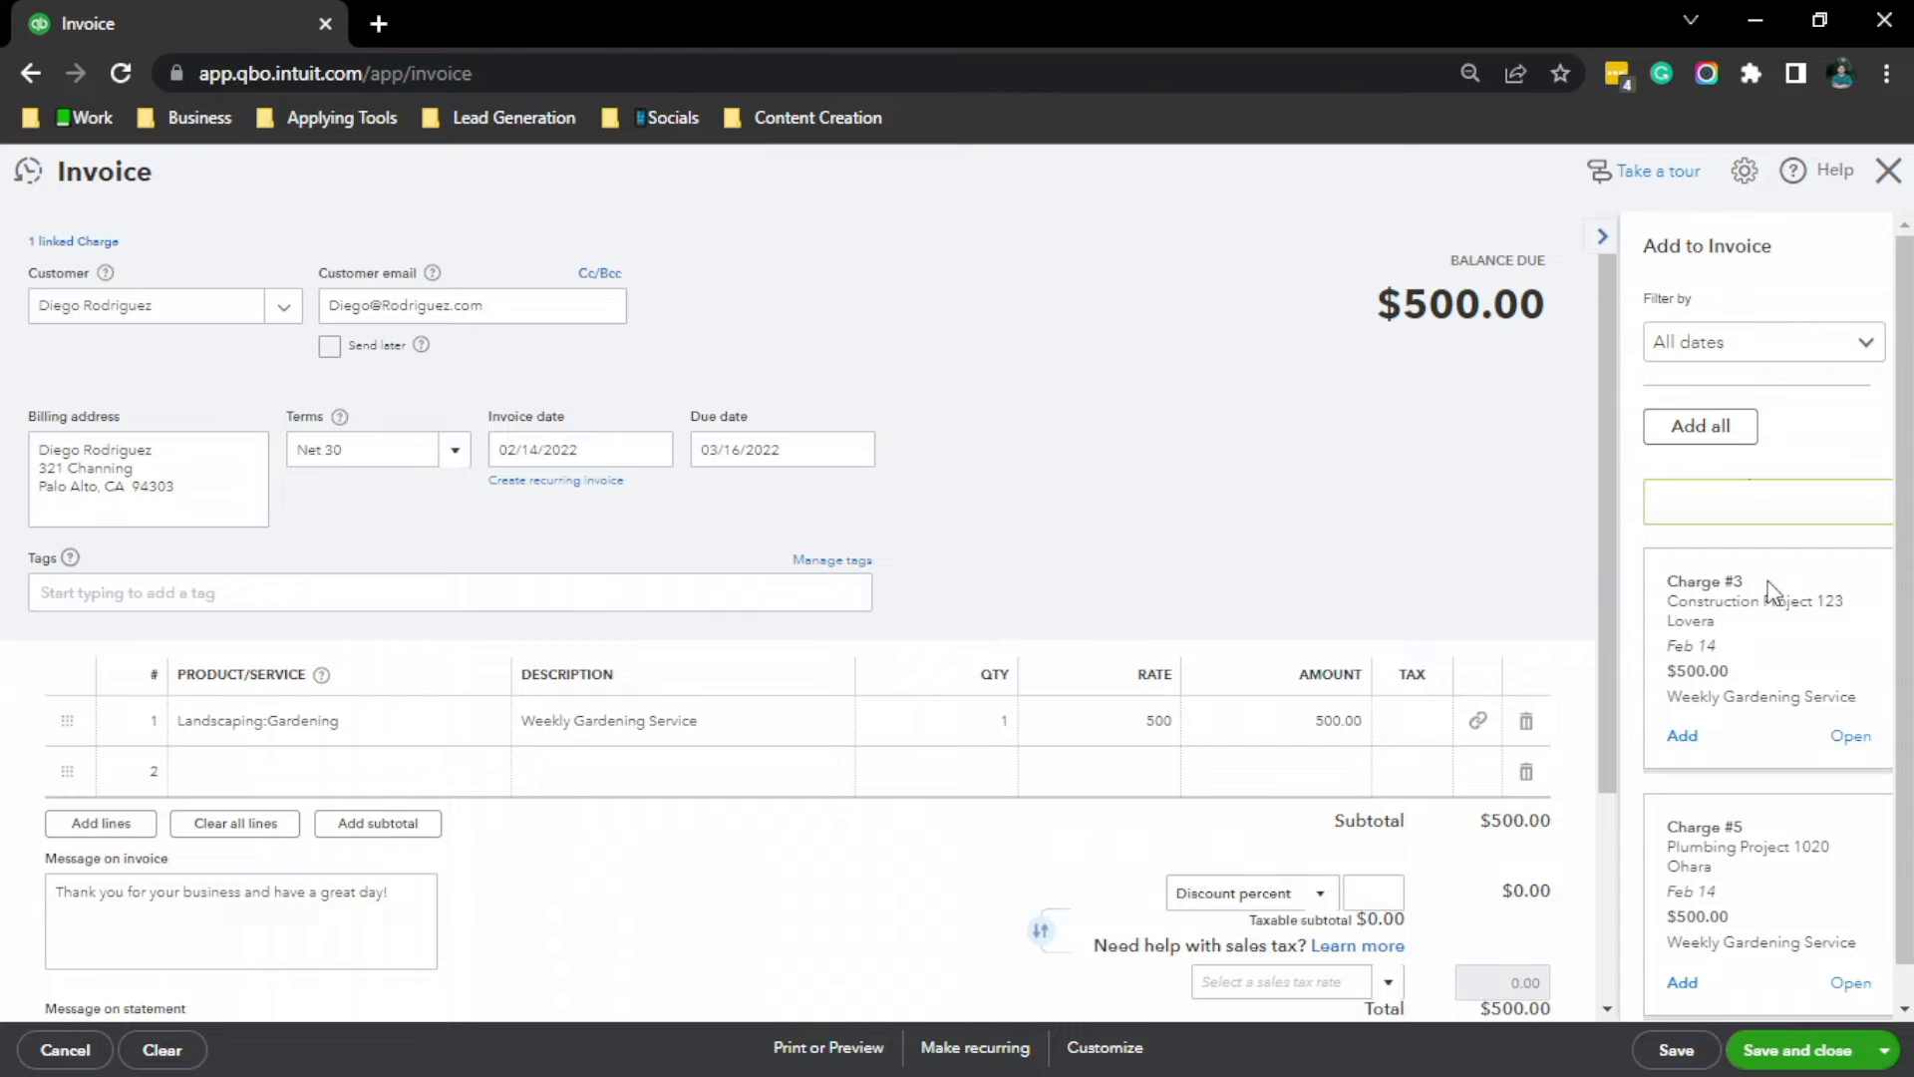
{"action": "scroll", "coordinate": [1770, 591], "scroll_direction": "down", "scroll_amount": 1}
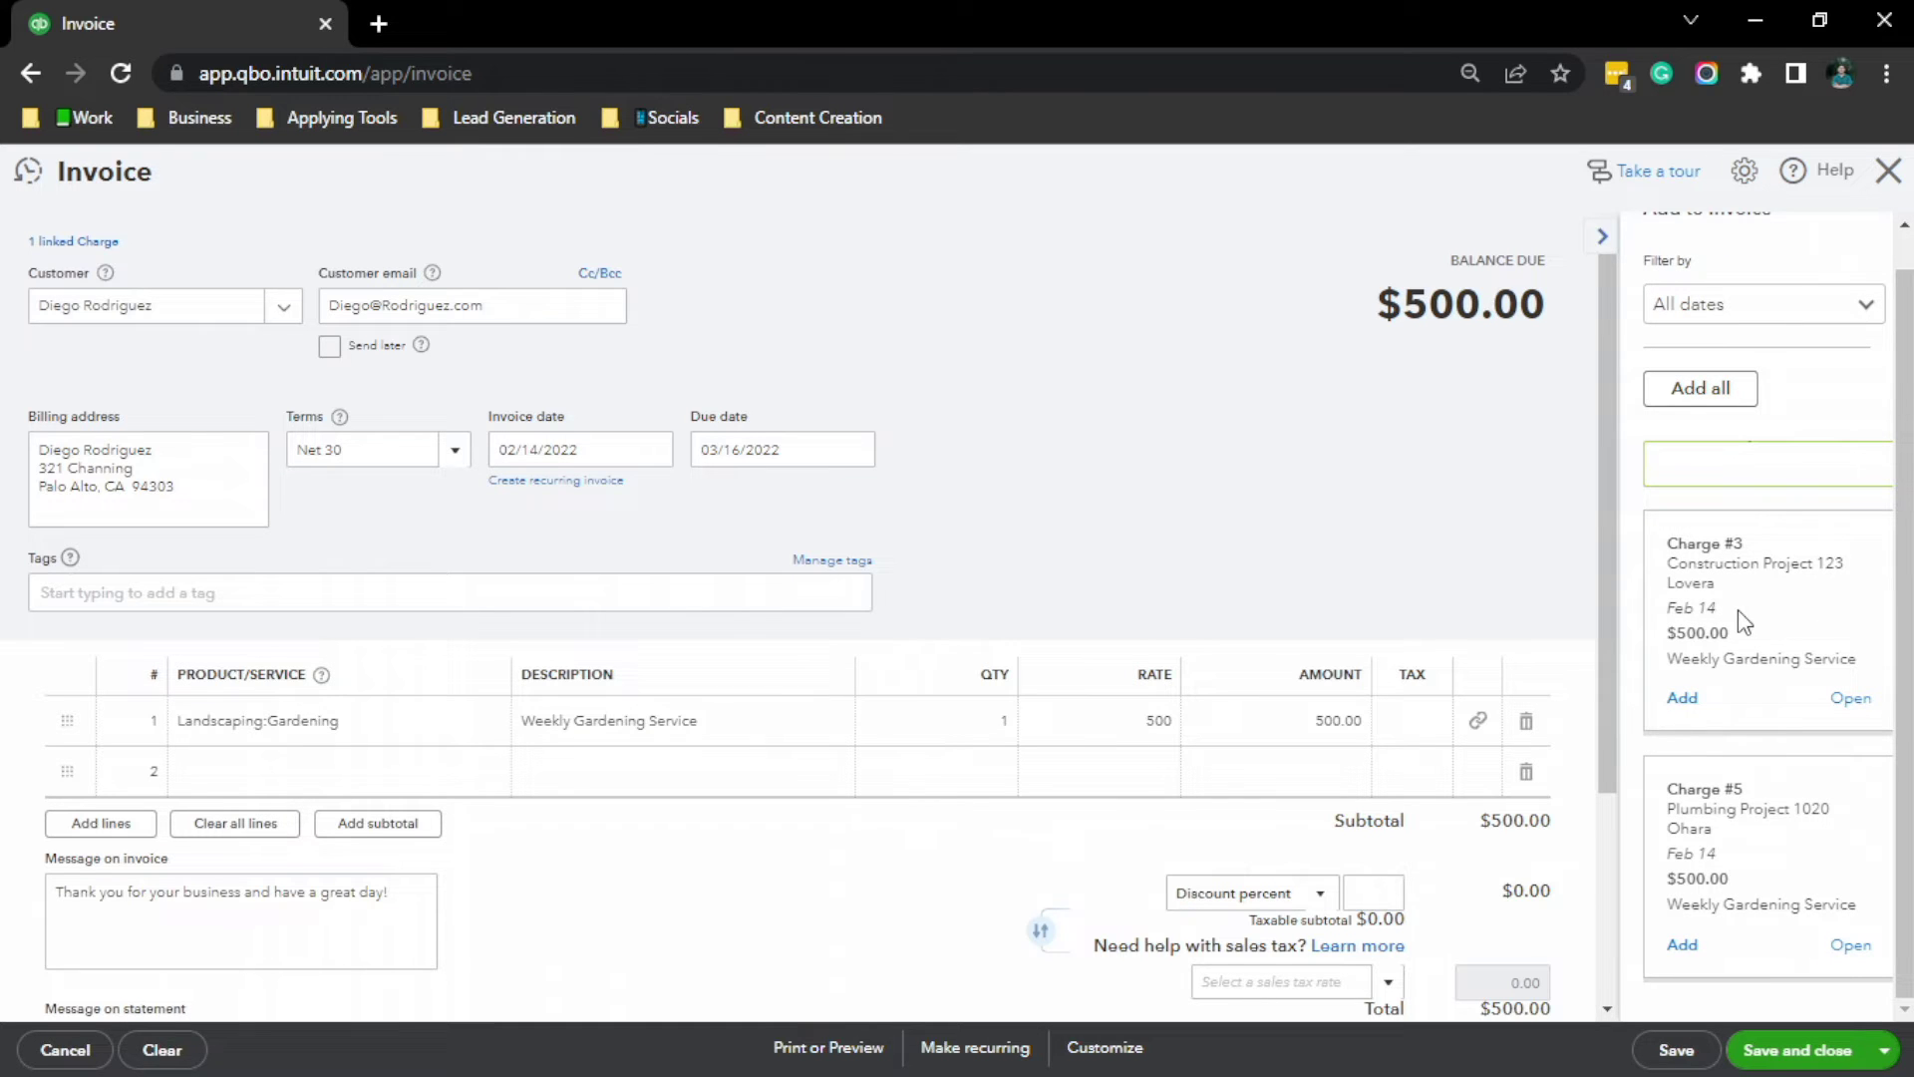
{"action": "left_click", "coordinate": [1681, 697]}
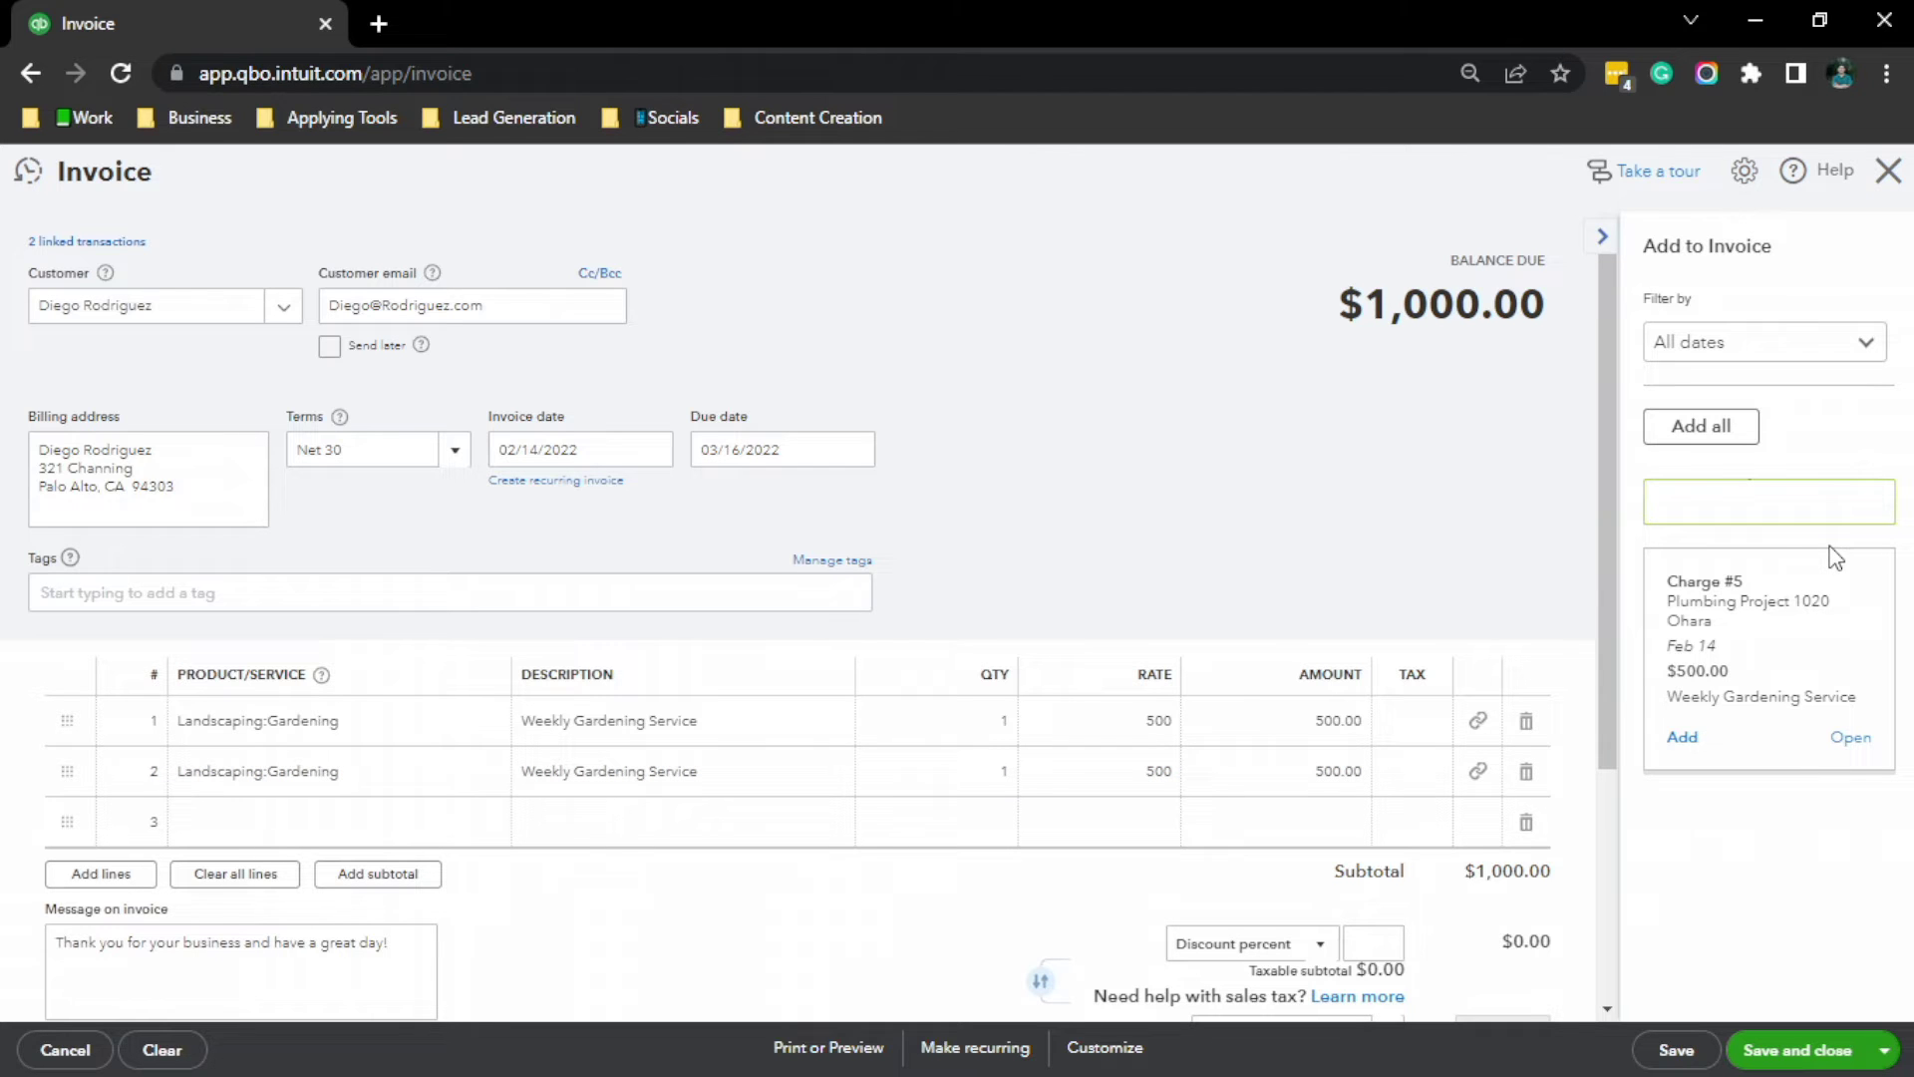
{"action": "left_click", "coordinate": [1682, 737]}
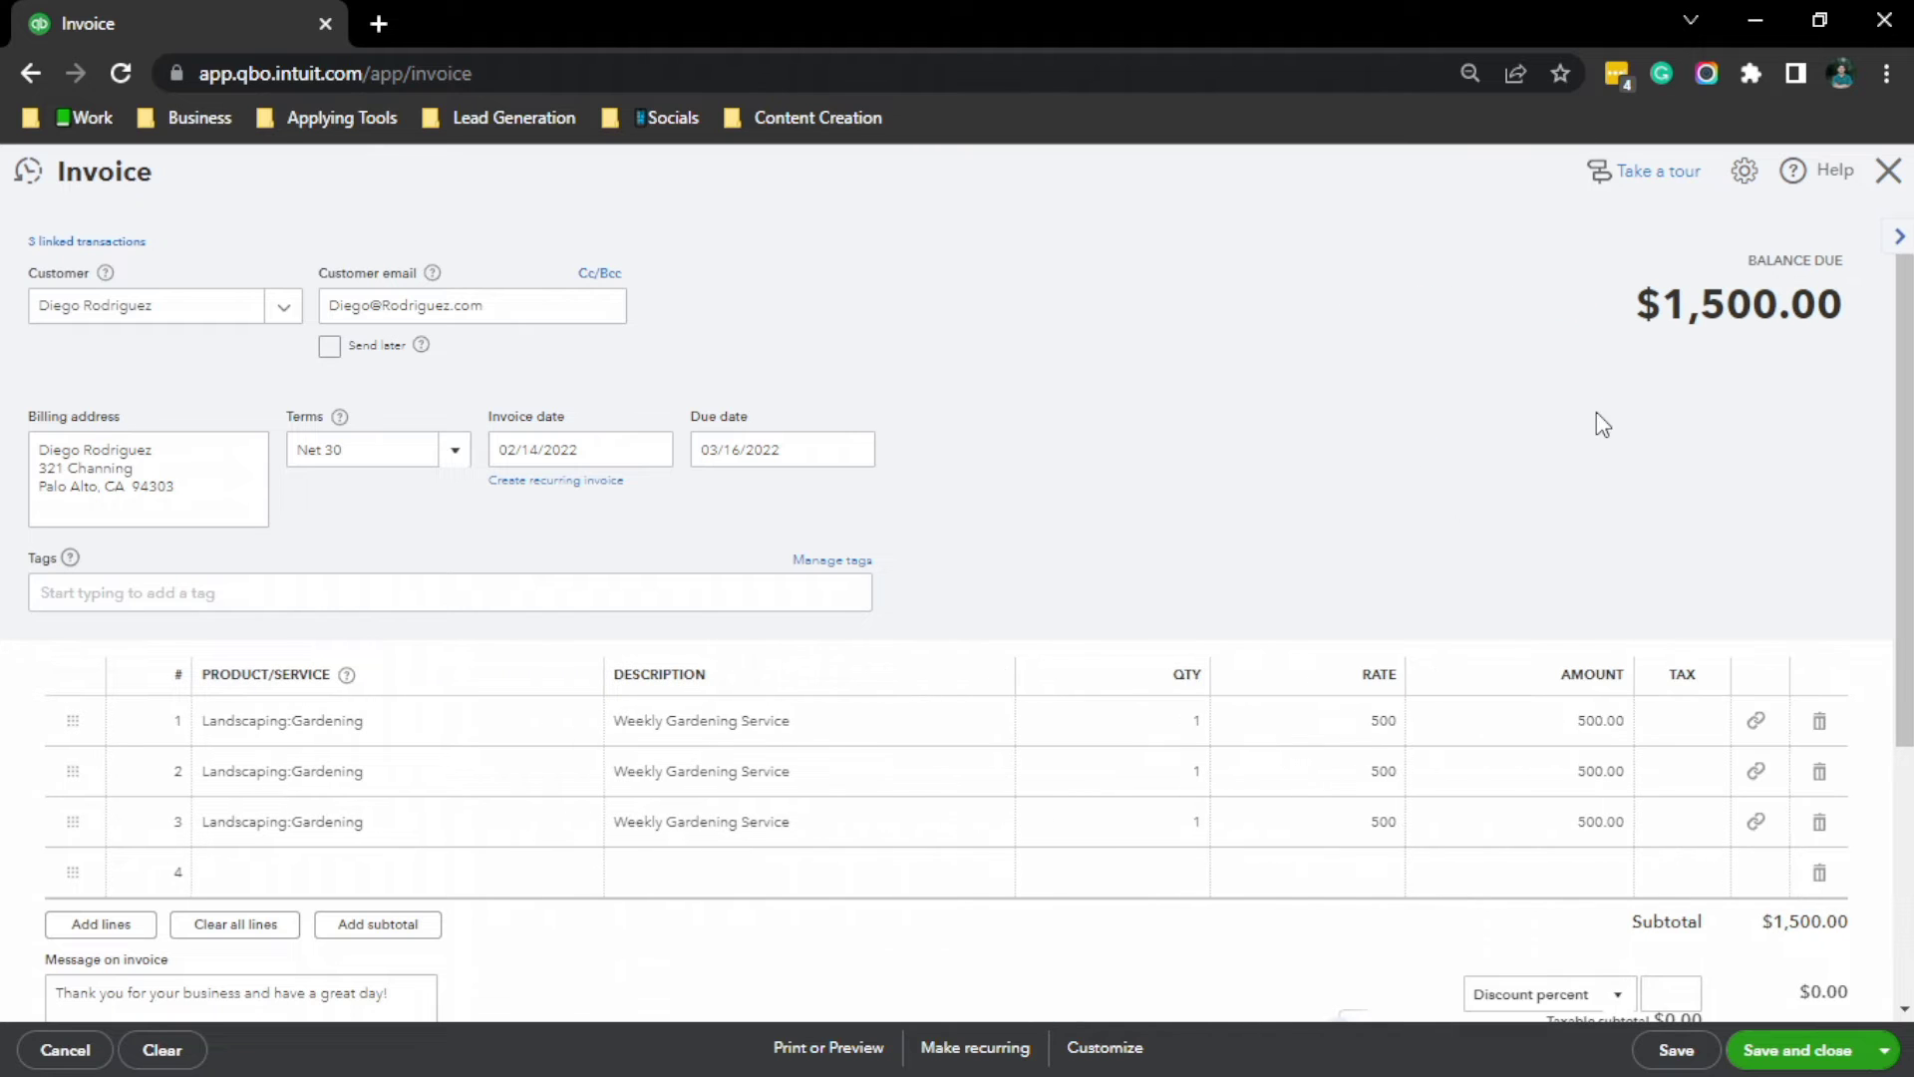
Step: Set the invoice's terms to Due on receipt and its invoice date to 02/15/2022
{"action": "left_click", "coordinate": [461, 459]}
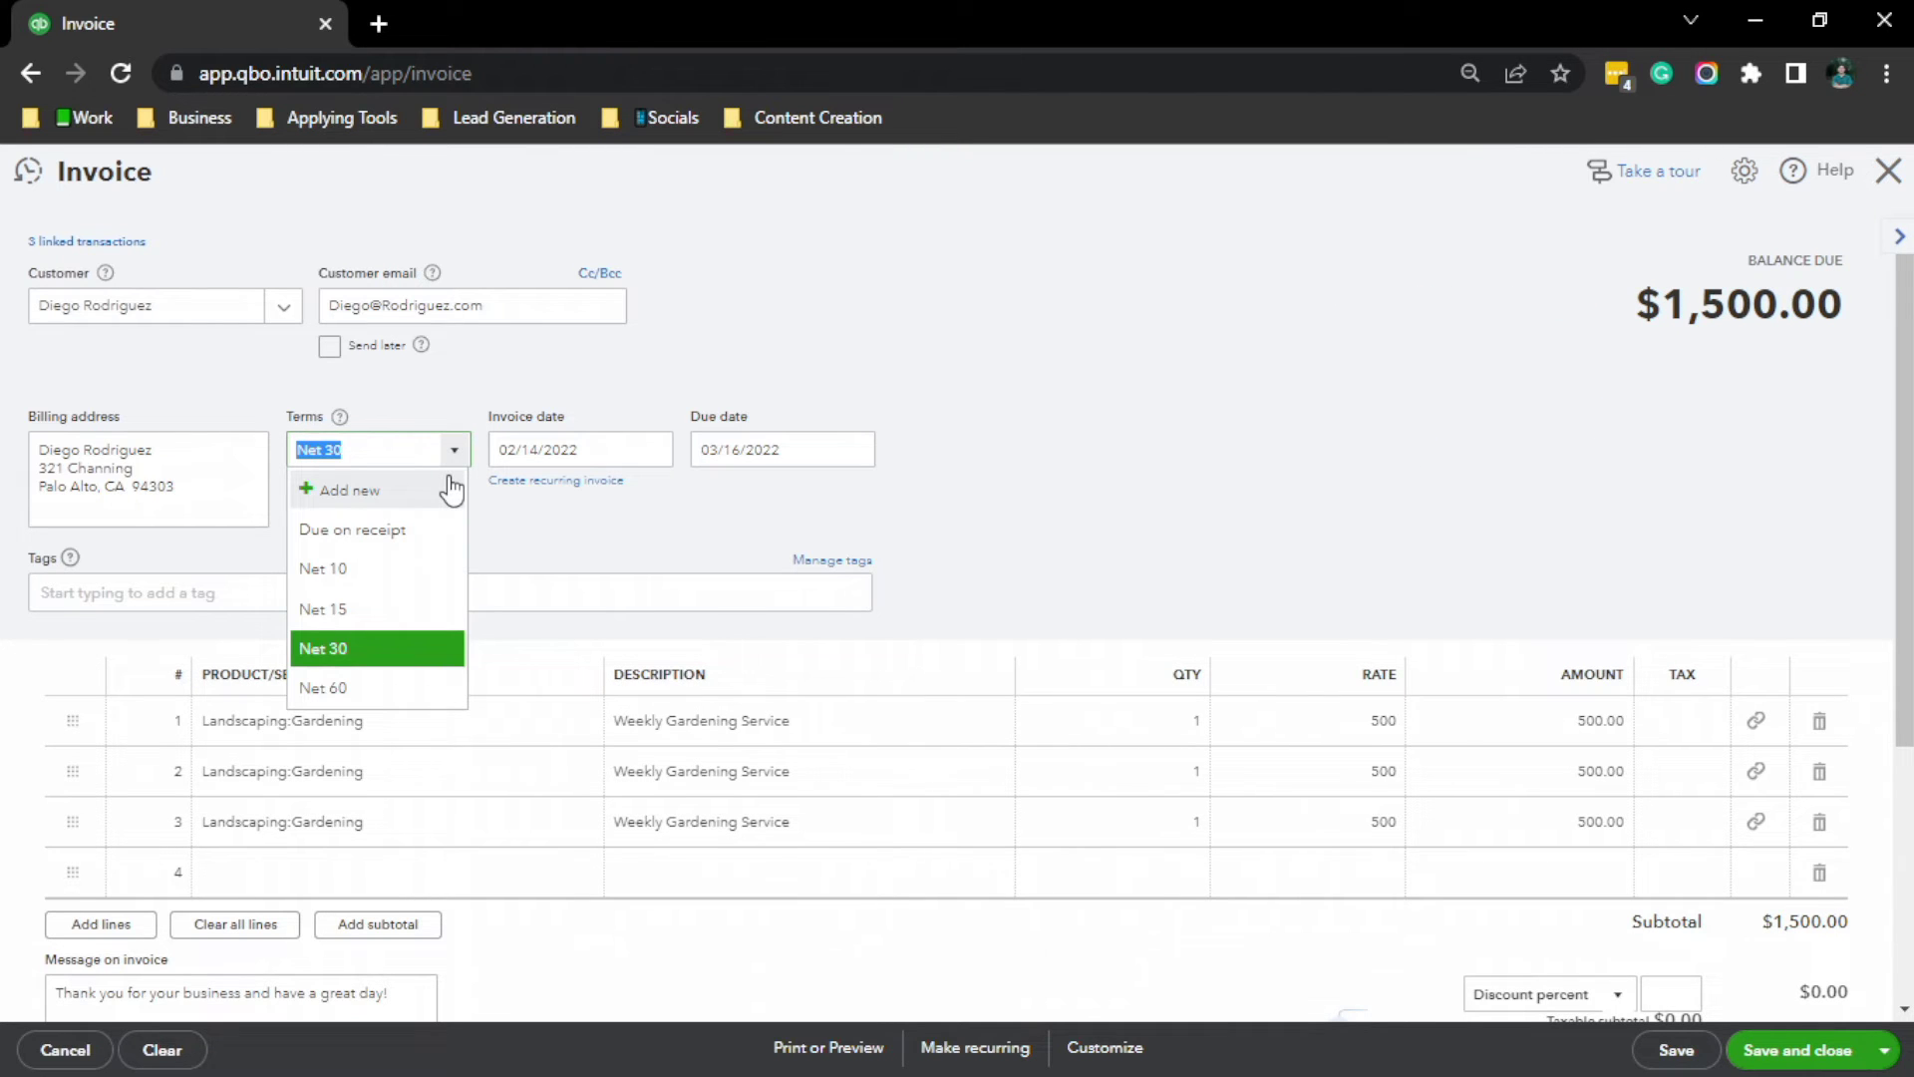
{"action": "left_click", "coordinate": [352, 529]}
{"action": "left_click", "coordinate": [619, 448]}
{"action": "type", "text": "02"}
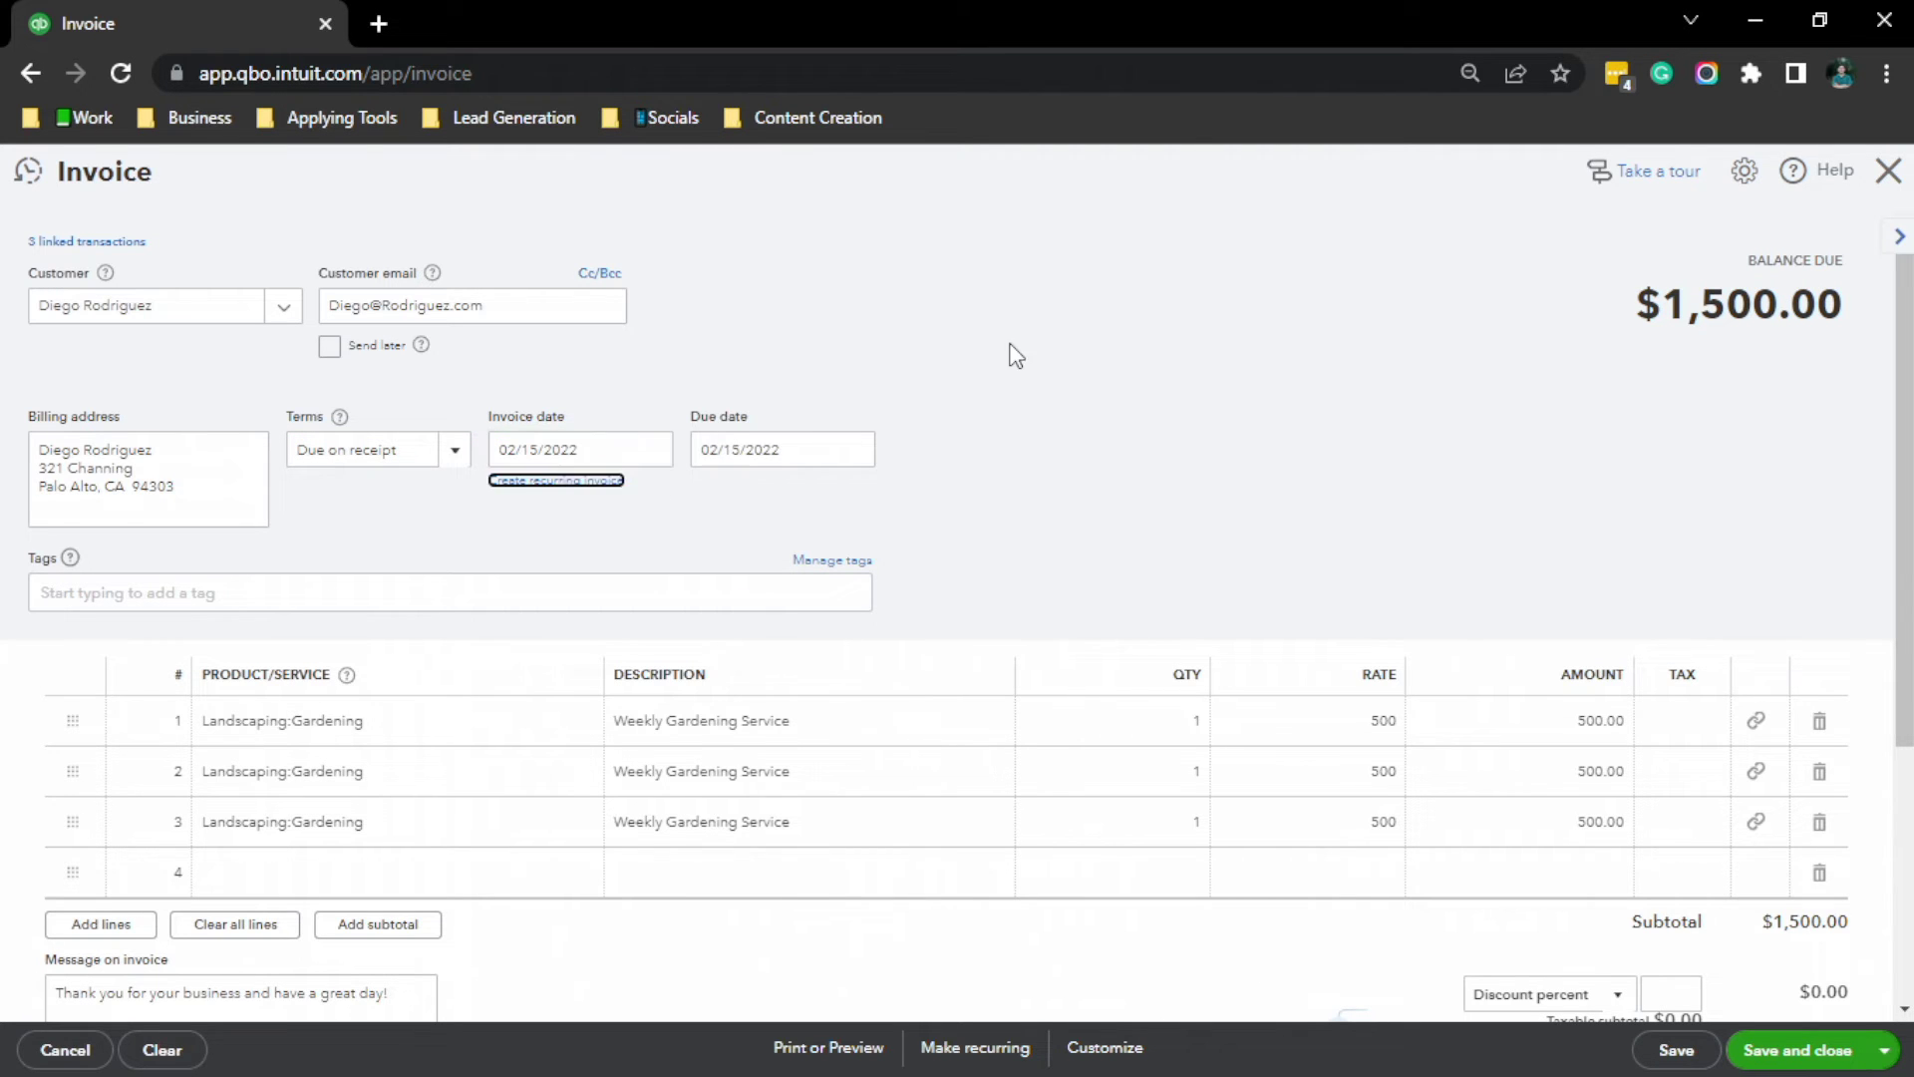
{"action": "left_click", "coordinate": [1012, 349]}
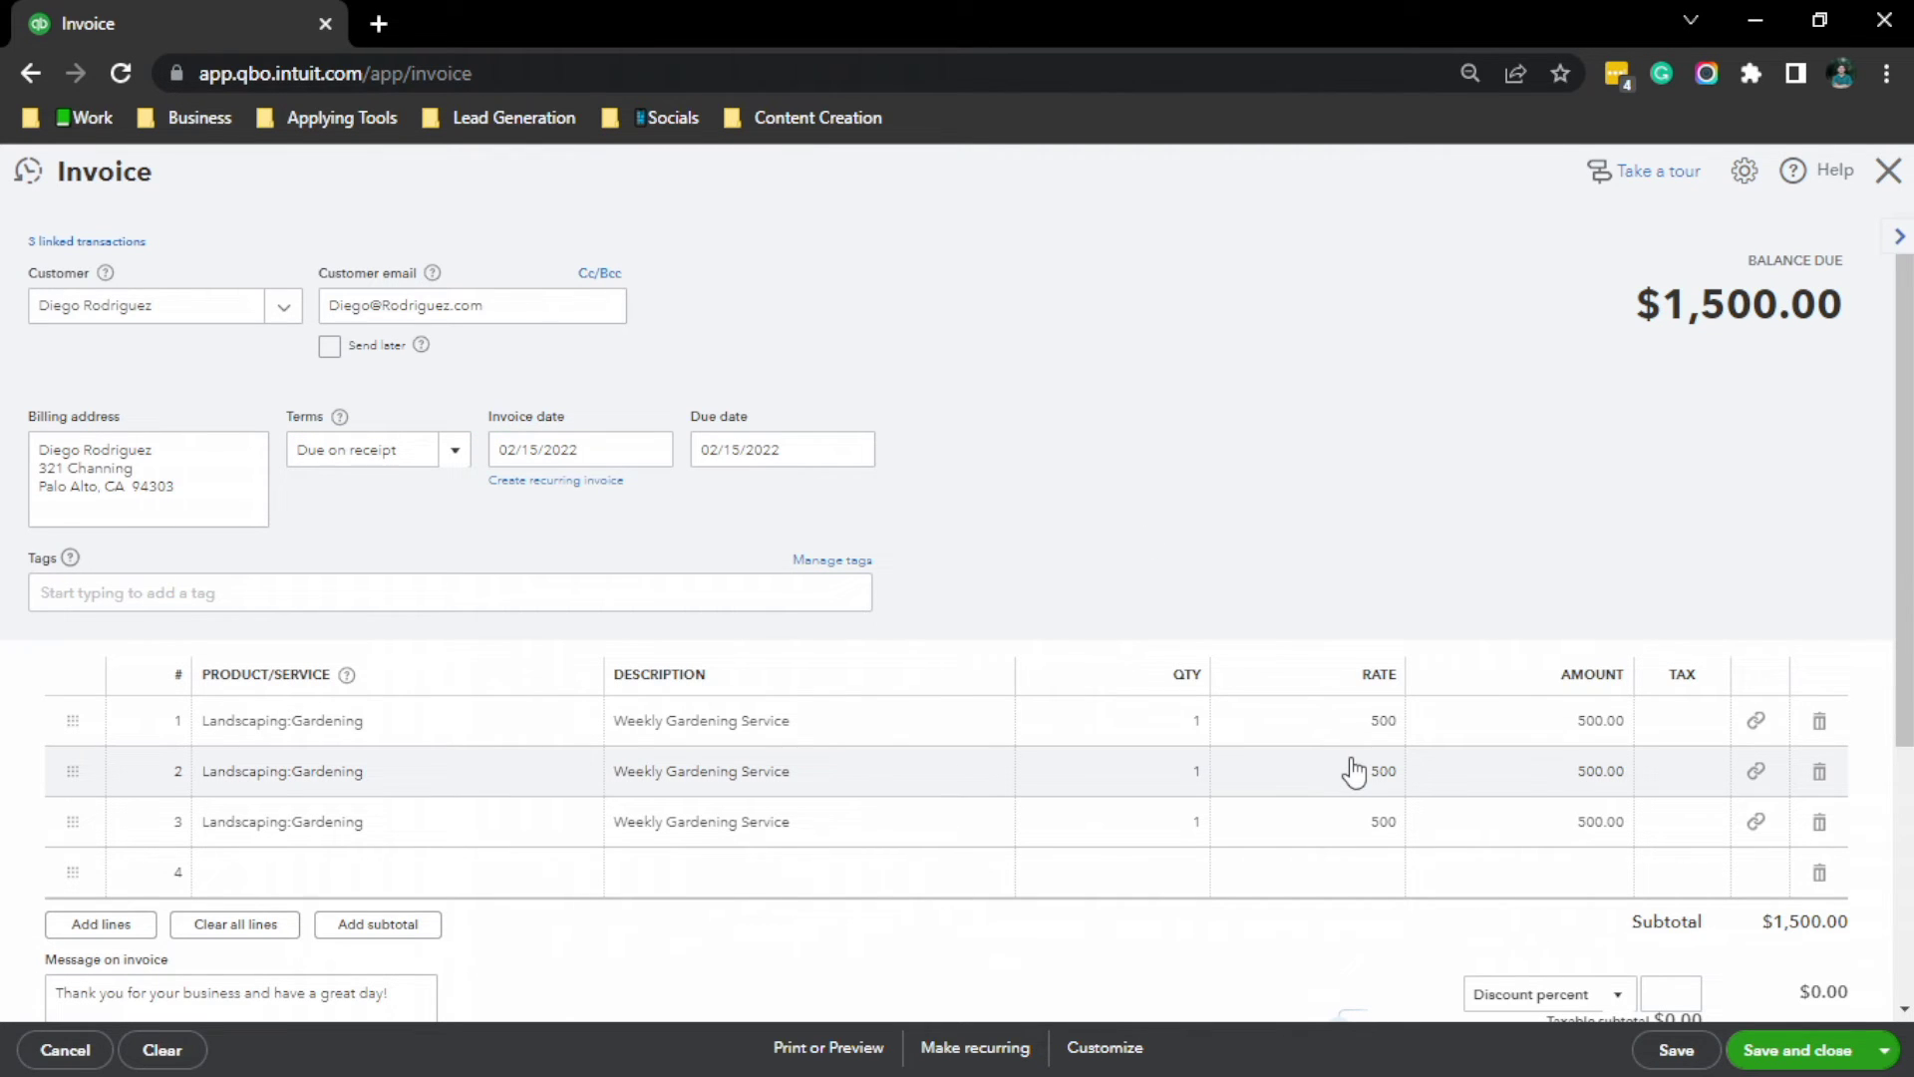
{"action": "scroll", "coordinate": [1353, 770], "scroll_direction": "down", "scroll_amount": 1}
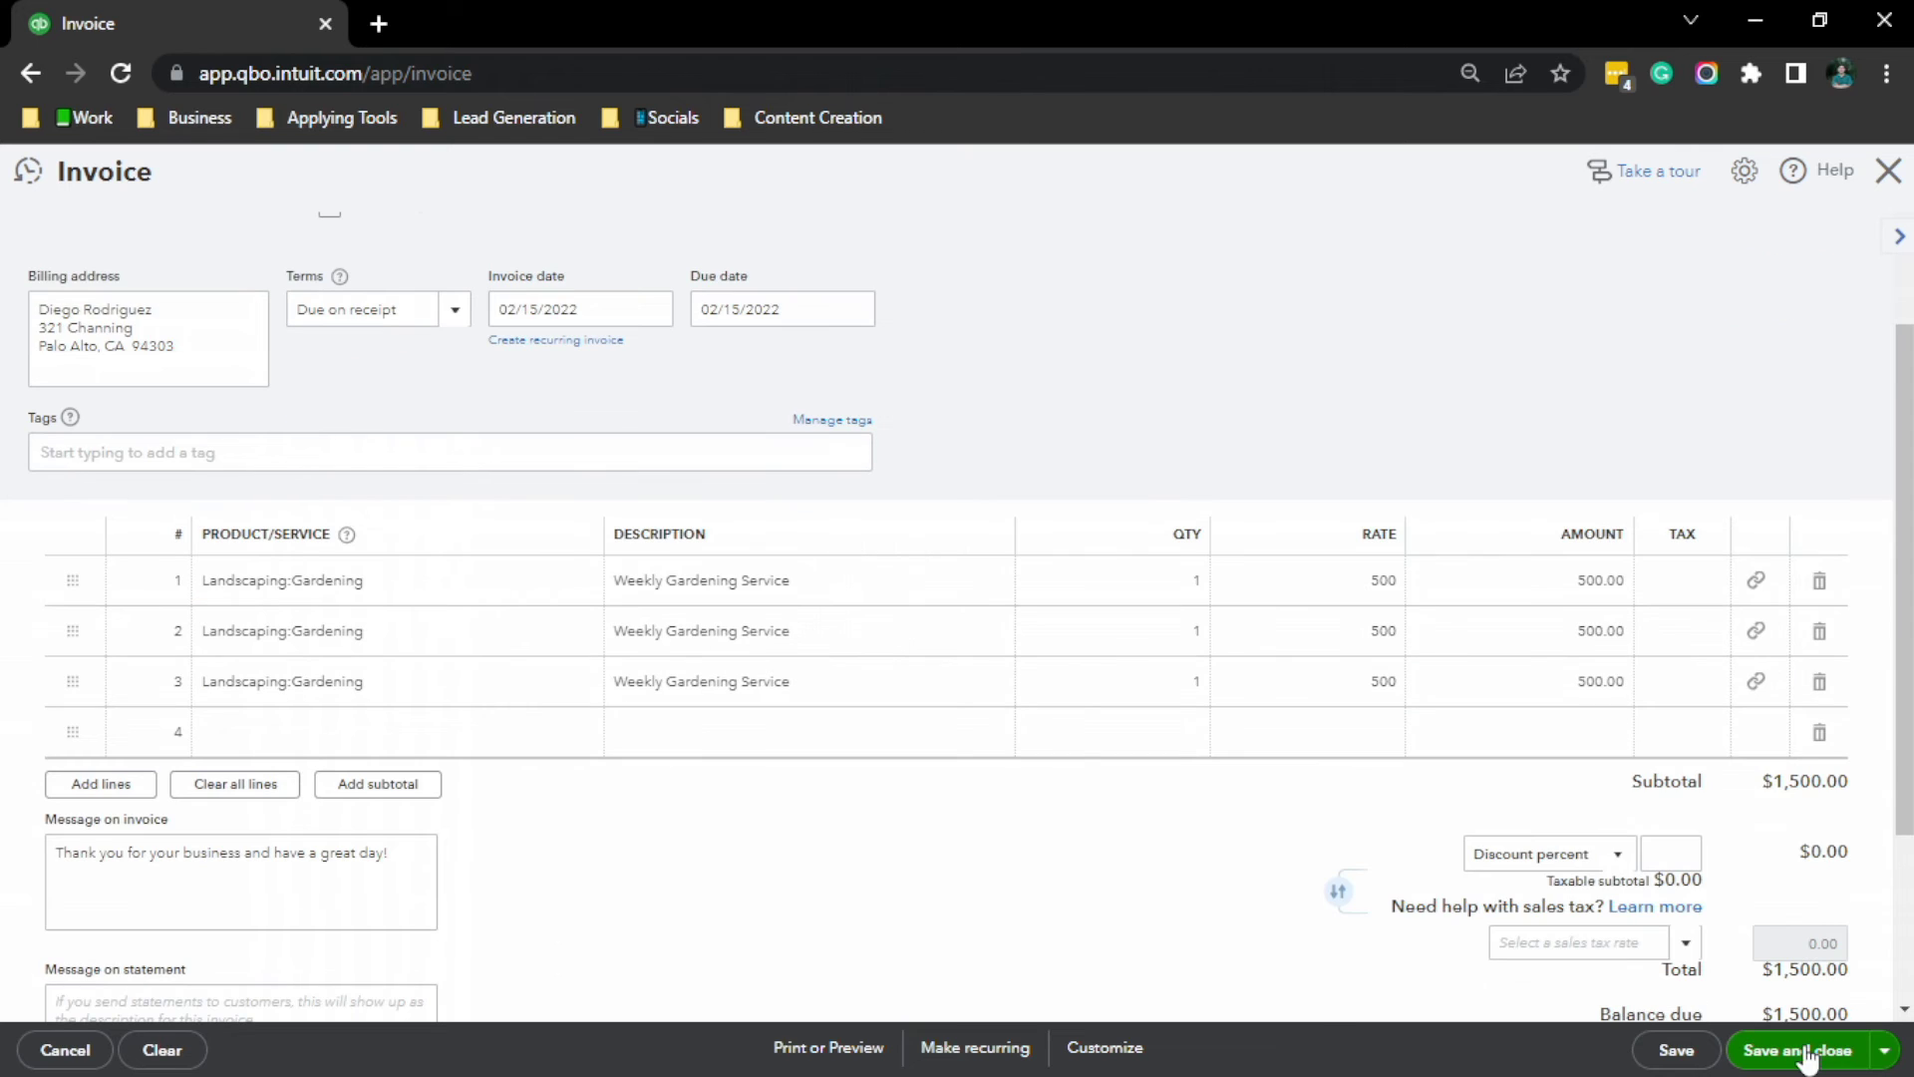